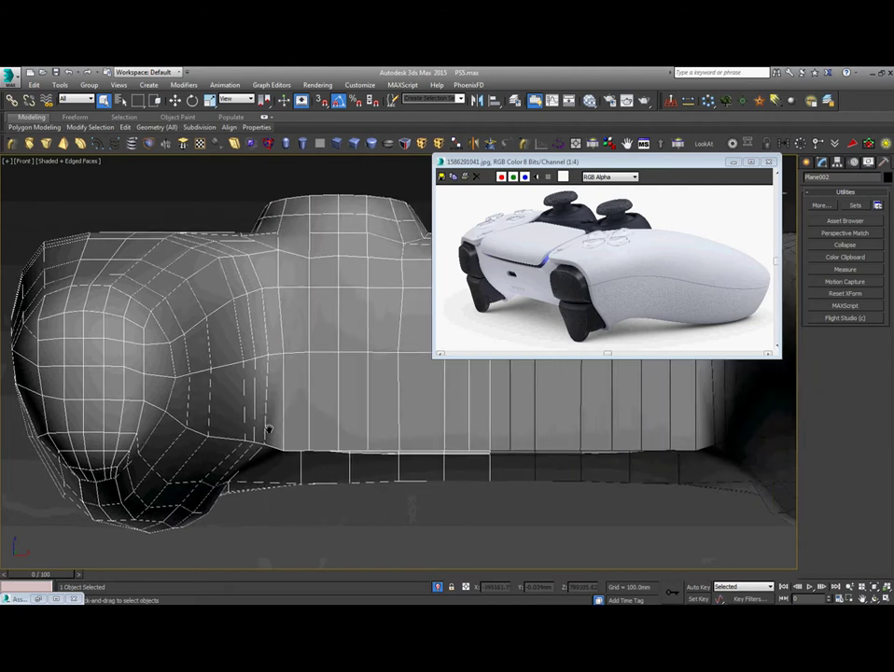
Examine the controller's back, trigger area and grip in the Back and Perspective views against the reference photo.
key(v)
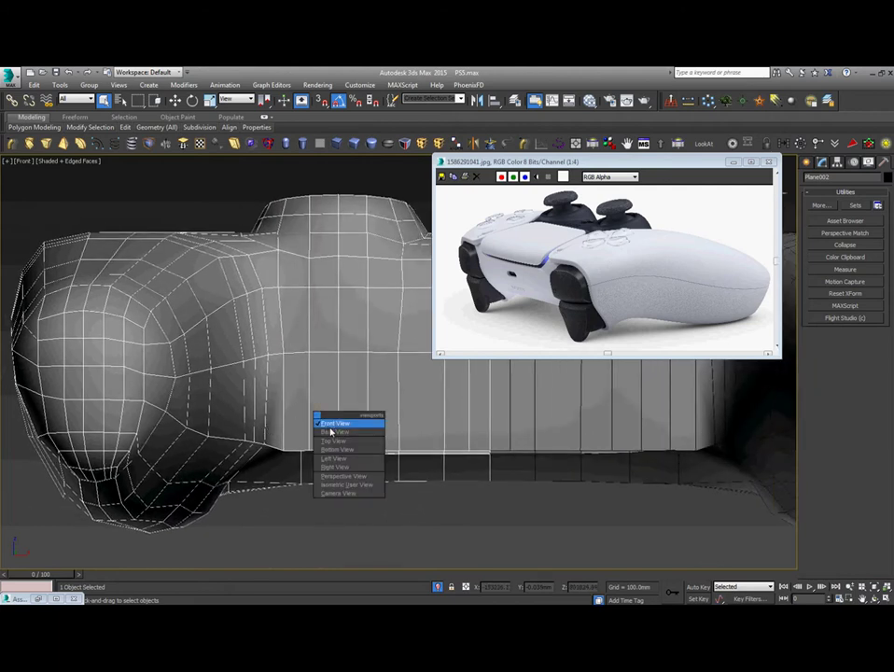
click(329, 430)
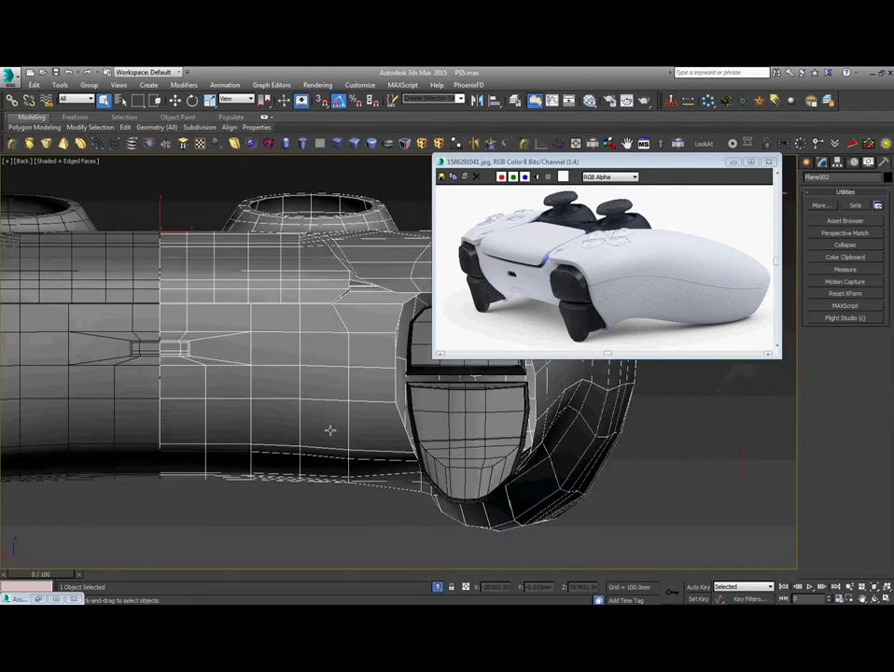
alt+middle_drag(333, 427, 278, 452)
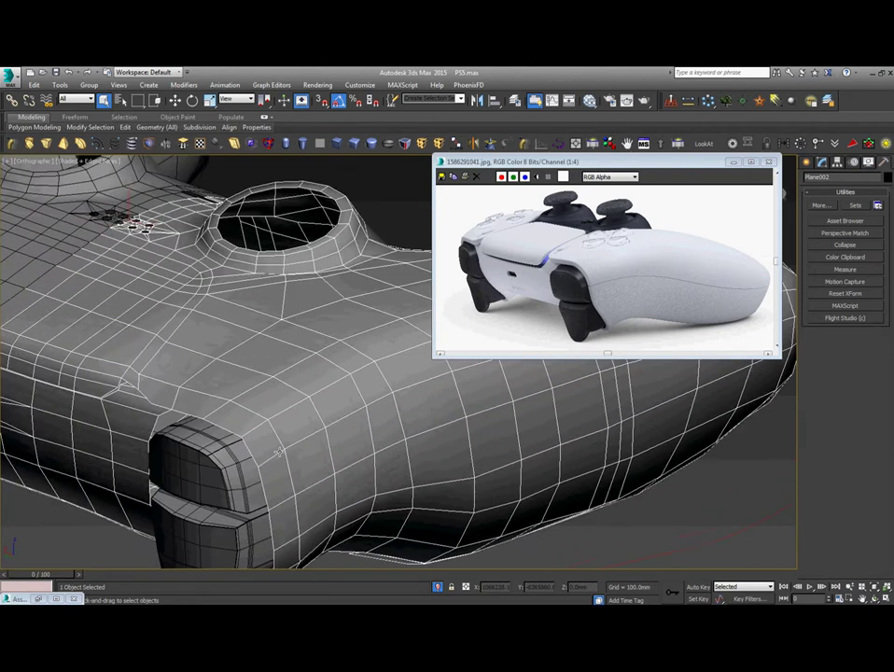
key(p)
scroll(397, 423, up, 5)
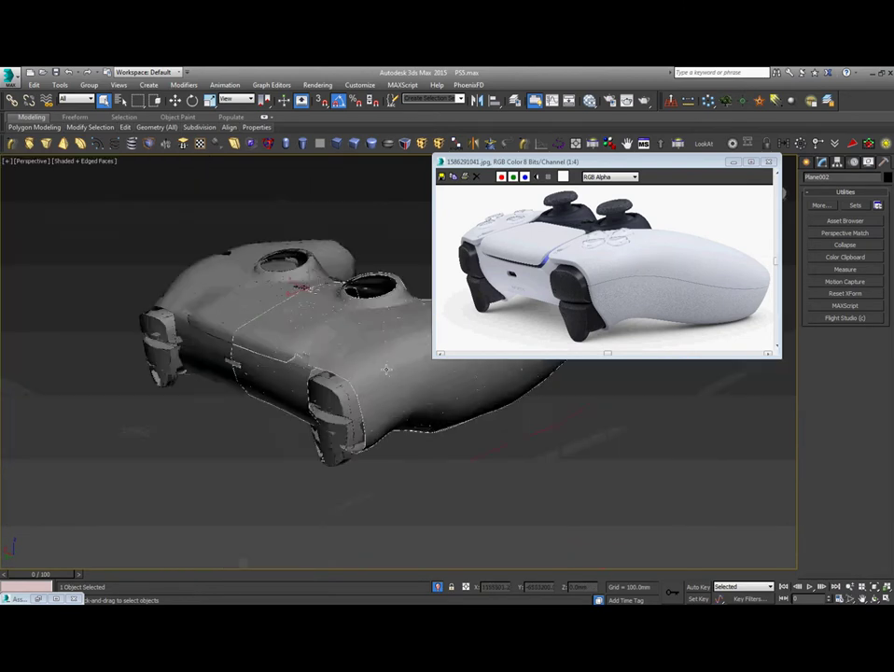
click(492, 461)
scroll(492, 461, up, 5)
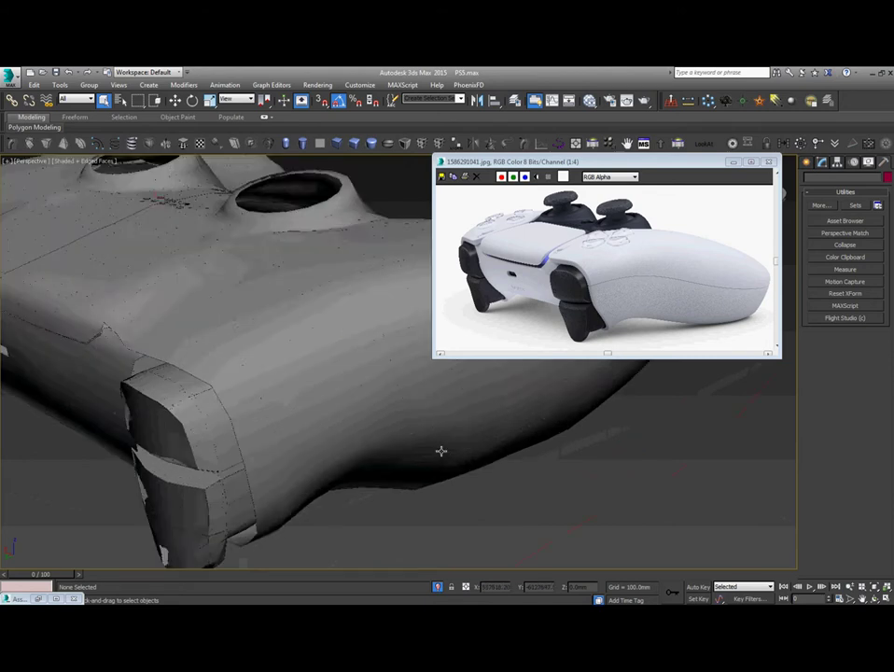
click(442, 451)
alt+middle_drag(442, 450, 393, 443)
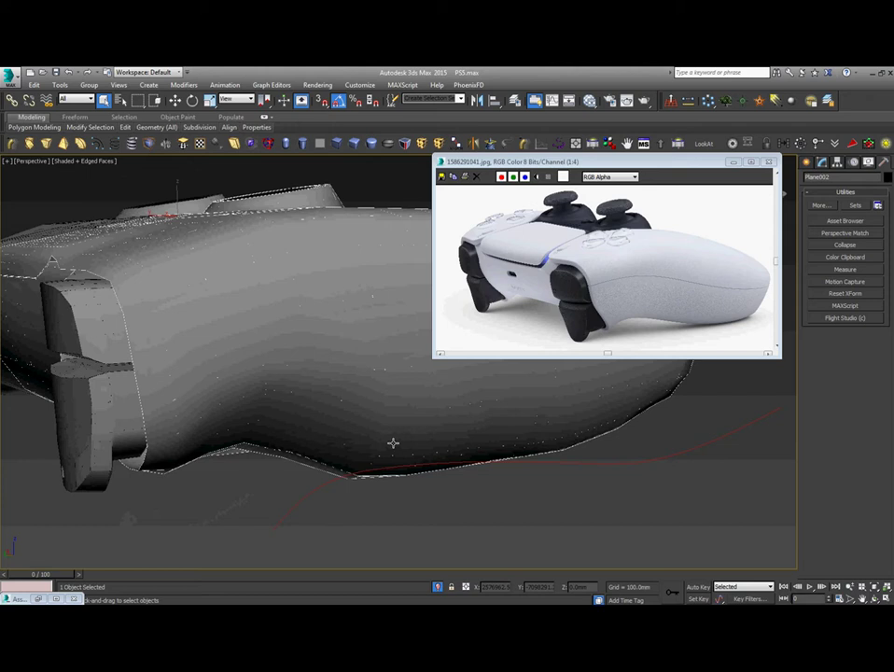
alt+middle_drag(343, 446, 376, 468)
Select the upper and lower shoulder-button elements beside the grip and move them along Y into the controller body.
click(147, 364)
middle_drag(147, 364, 220, 376)
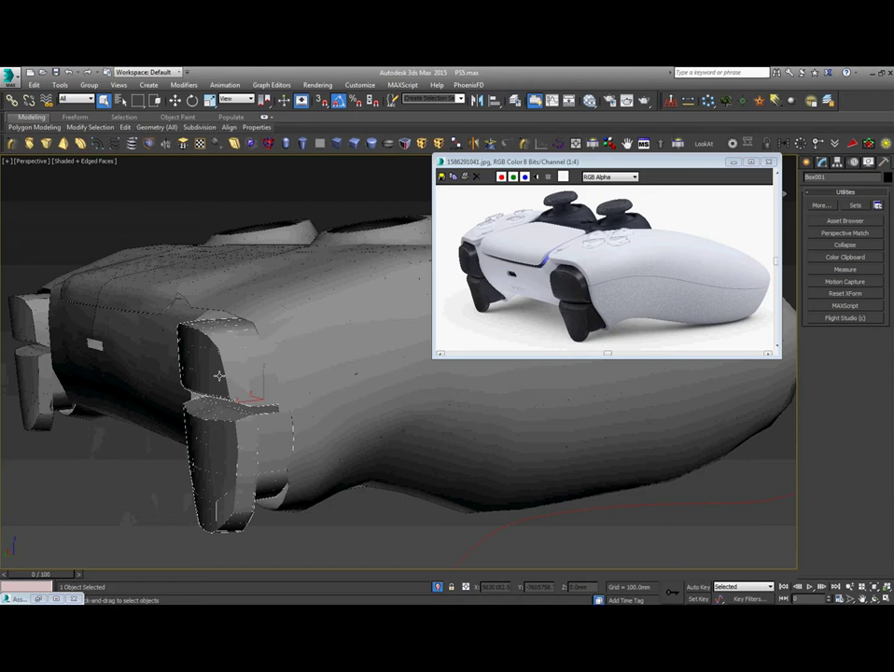
key(5)
click(218, 375)
right_click(219, 376)
click(231, 382)
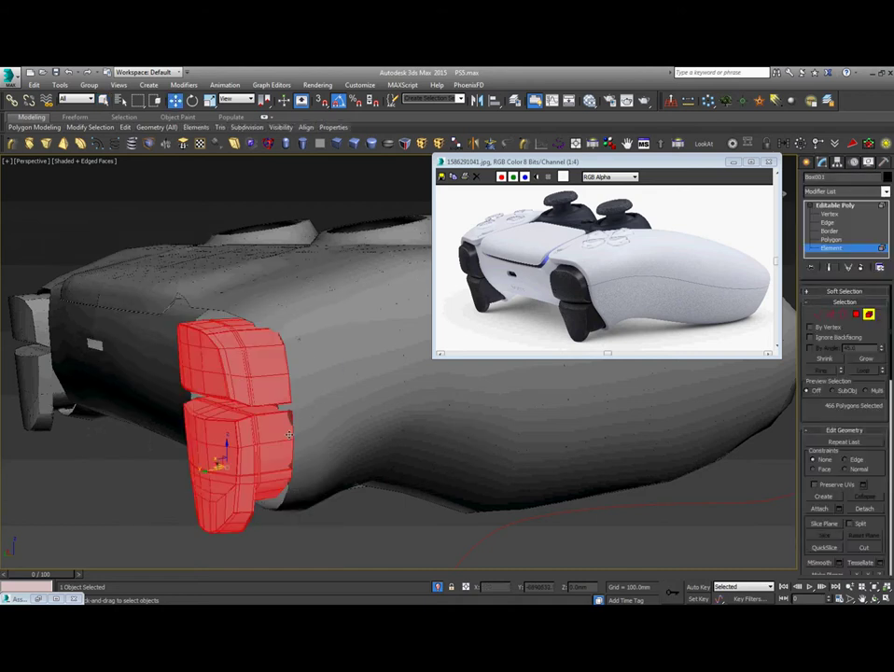
alt+middle_drag(225, 437, 242, 472)
drag(211, 469, 229, 462)
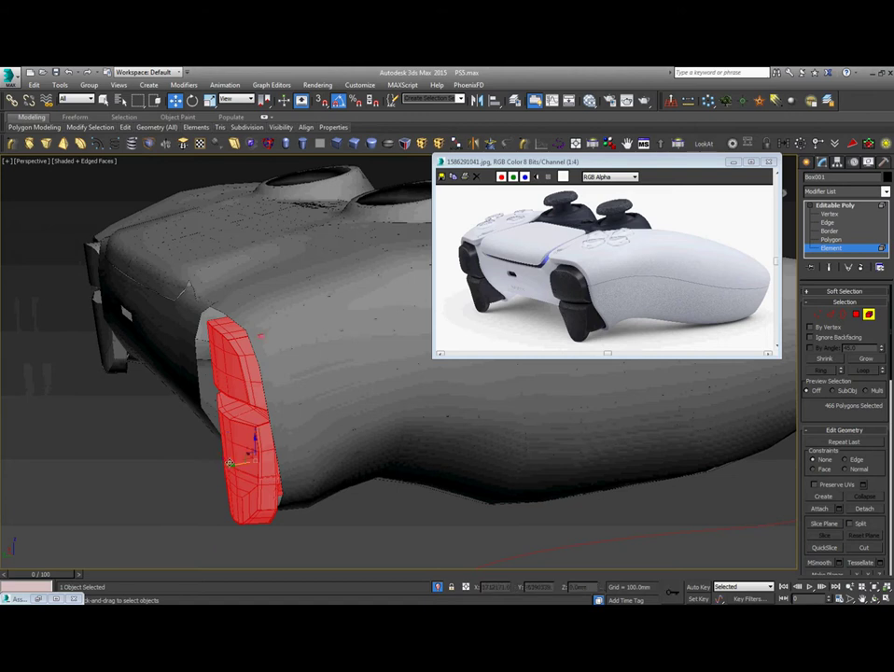
Fine-tune the depth of the shoulder-button elements against the body in the Left view.
key(l)
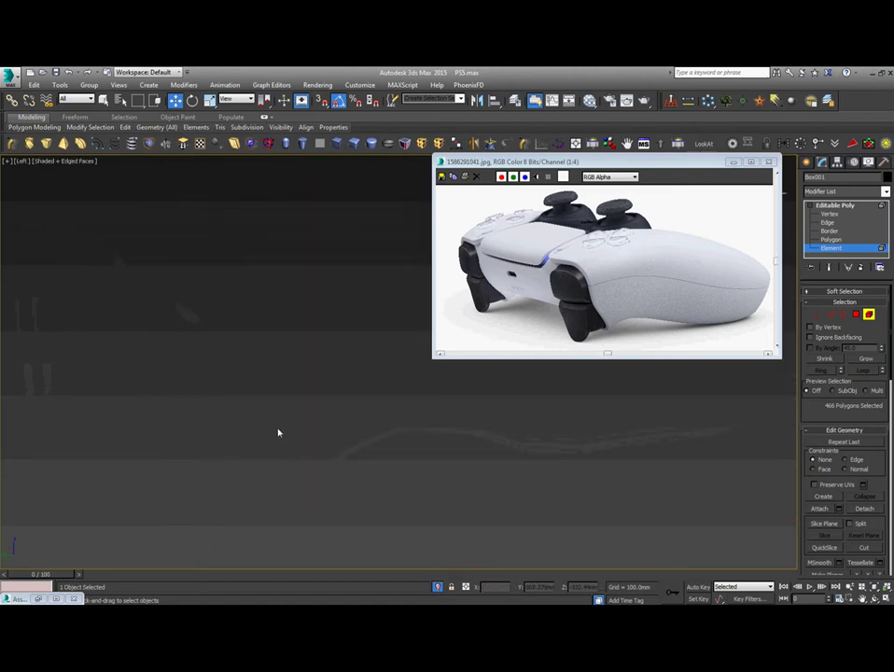
key(z)
drag(425, 426, 411, 425)
scroll(379, 377, up, 2)
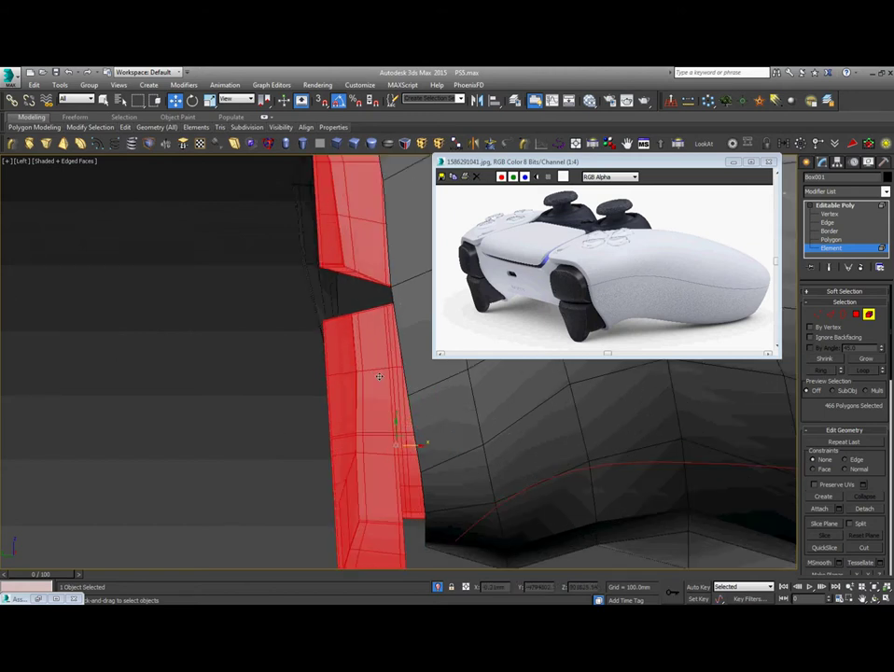
Shift the six vertices in the upper-middle row of the lower trigger slightly outward along X in the Left view.
key(1)
scroll(347, 371, up, 3)
drag(351, 355, 383, 373)
right_click(392, 381)
click(405, 394)
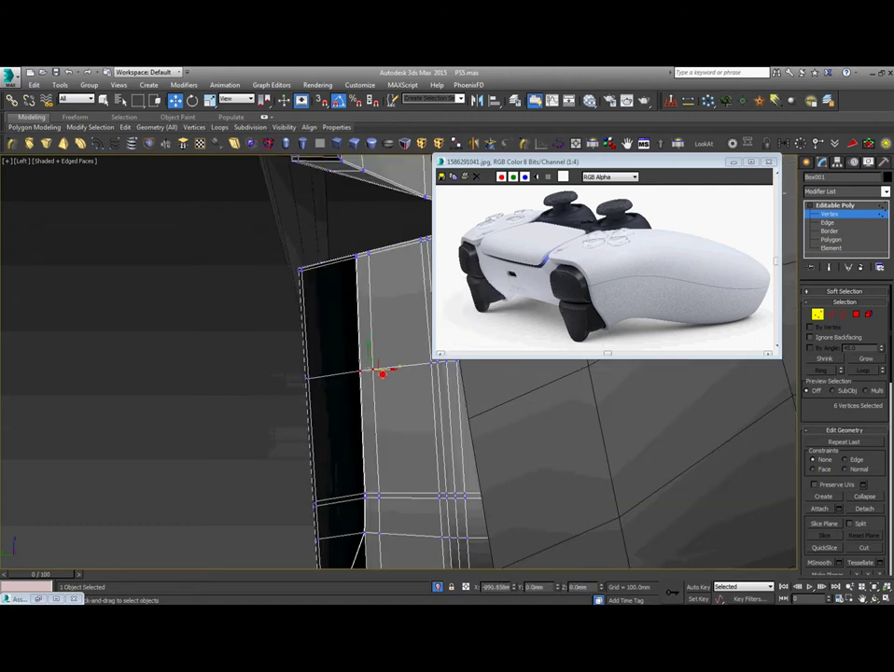
scroll(383, 373, down, 5)
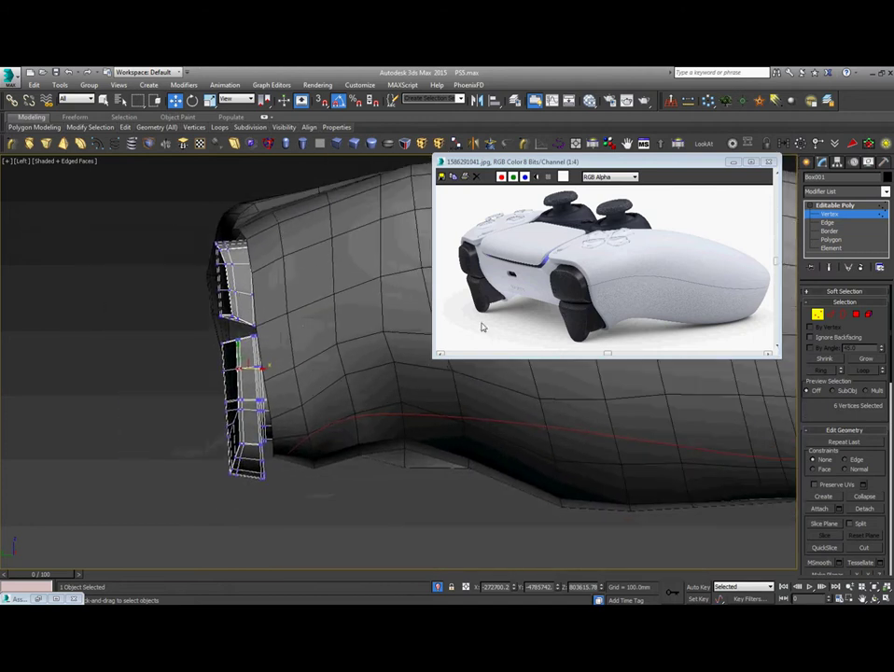
Move individual vertices of the controller body's lower grip row down in the Left view to smooth its side curve.
click(837, 205)
click(475, 447)
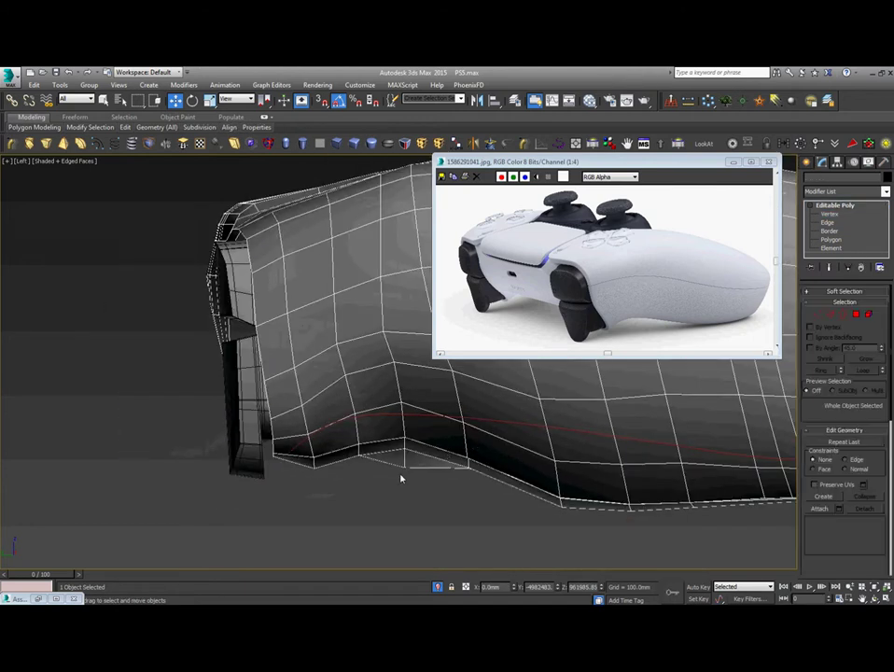
scroll(402, 479, up, 4)
key(1)
drag(400, 475, 427, 444)
scroll(366, 357, down, 2)
middle_drag(366, 357, 355, 481)
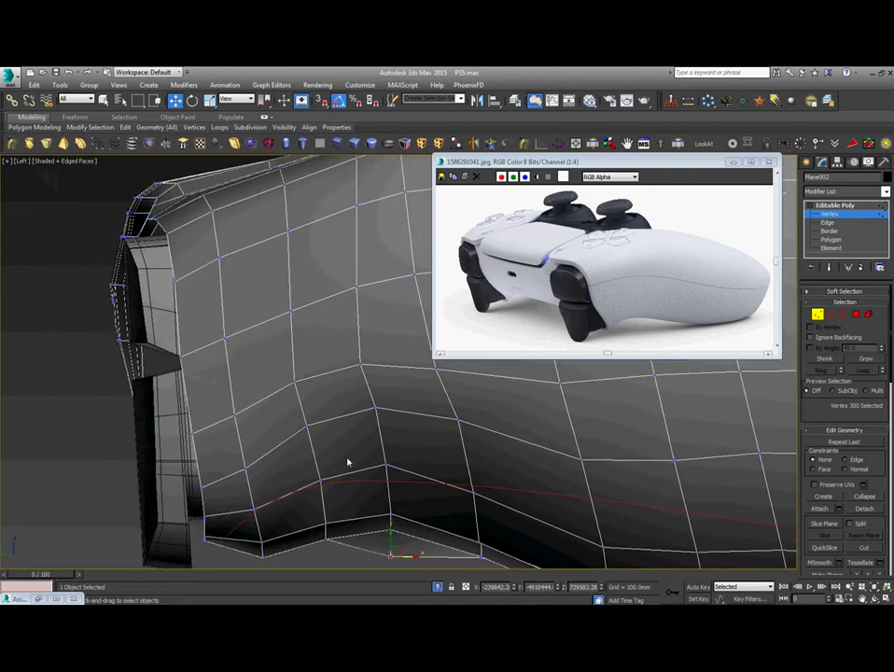
scroll(343, 460, up, 2)
drag(406, 368, 285, 425)
drag(343, 383, 341, 394)
click(385, 390)
drag(552, 437, 552, 437)
drag(505, 384, 510, 414)
scroll(433, 407, down, 2)
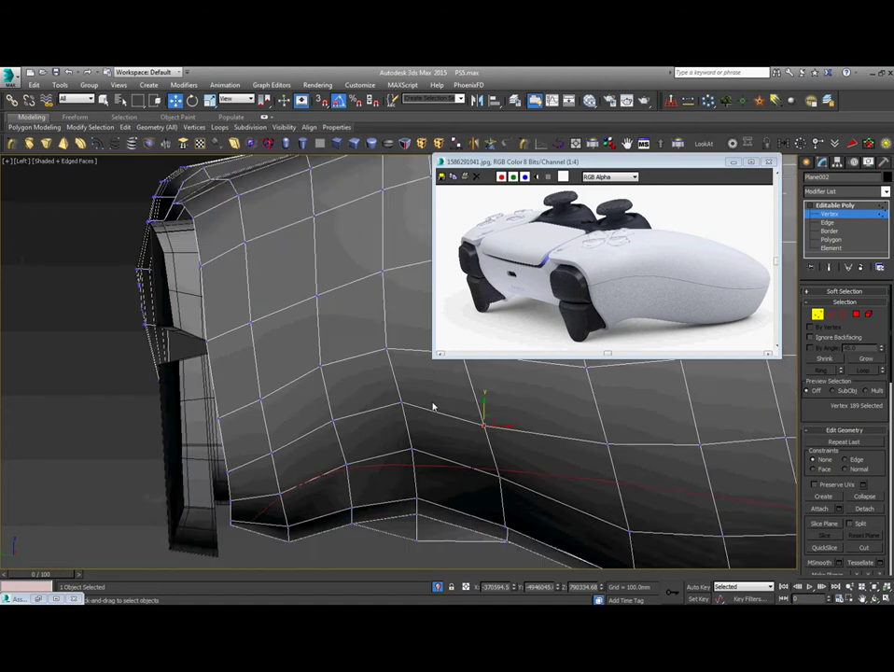
Check the controller's underside, then replace the displayed reference image with 7.jpg from the ref folder.
scroll(433, 407, down, 3)
scroll(479, 448, up, 5)
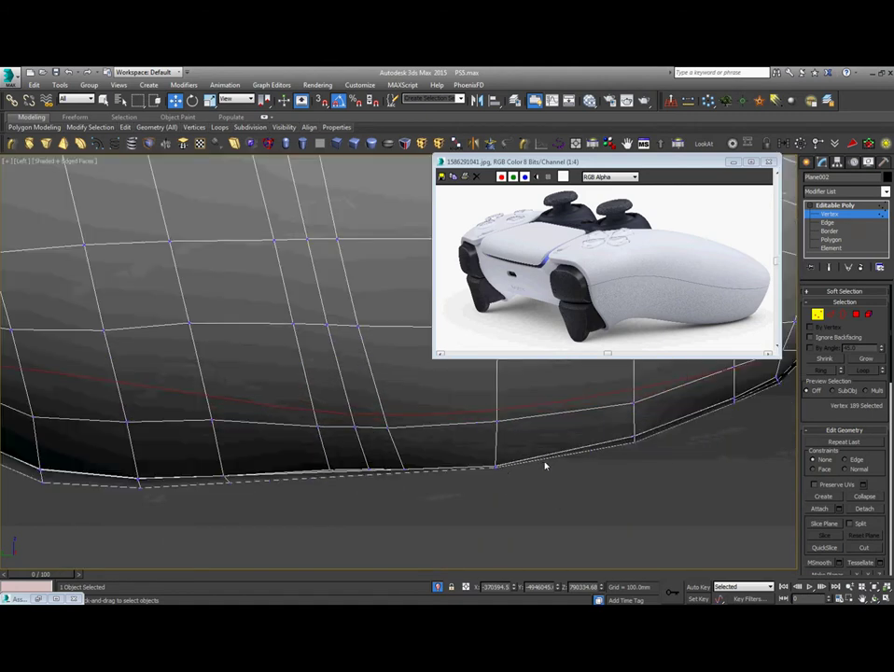
scroll(416, 496, down, 6)
alt+middle_drag(415, 495, 421, 428)
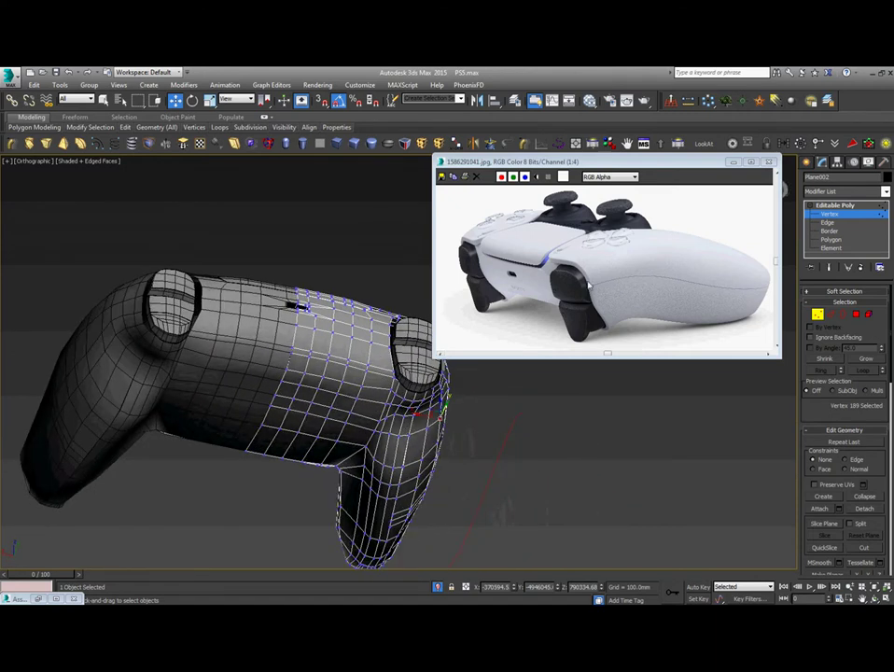
click(706, 213)
click(732, 164)
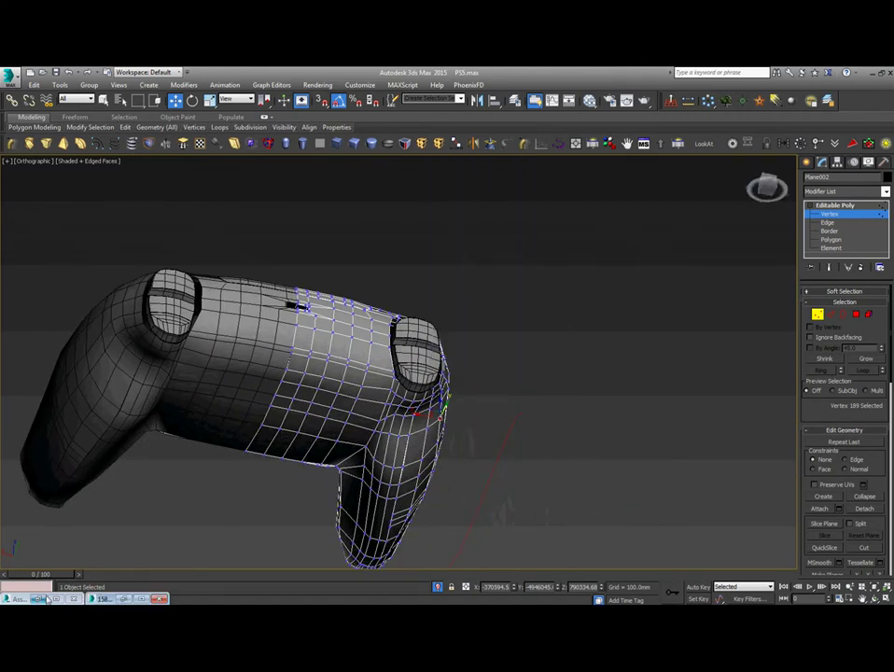
click(47, 598)
click(419, 130)
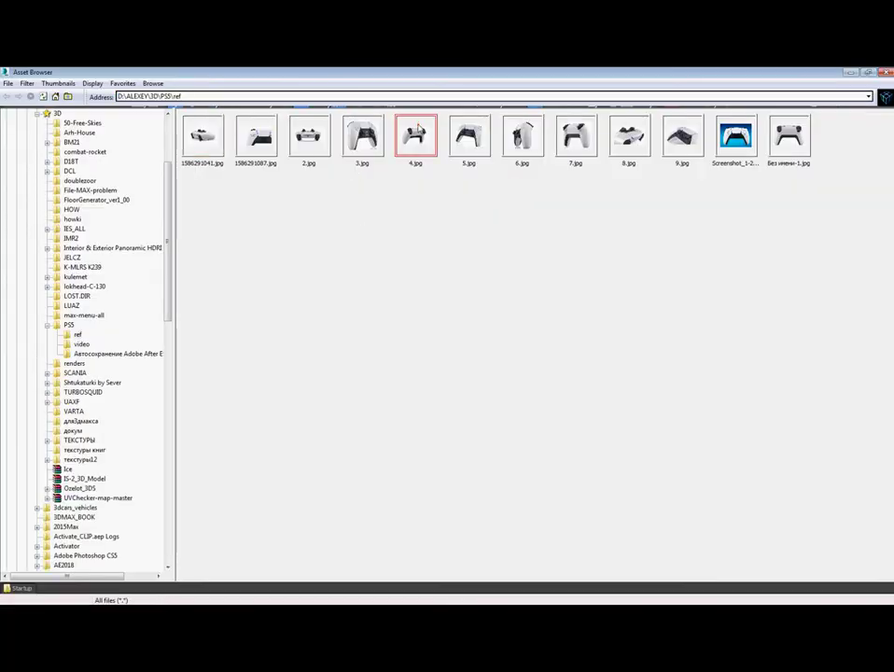
double_click(573, 136)
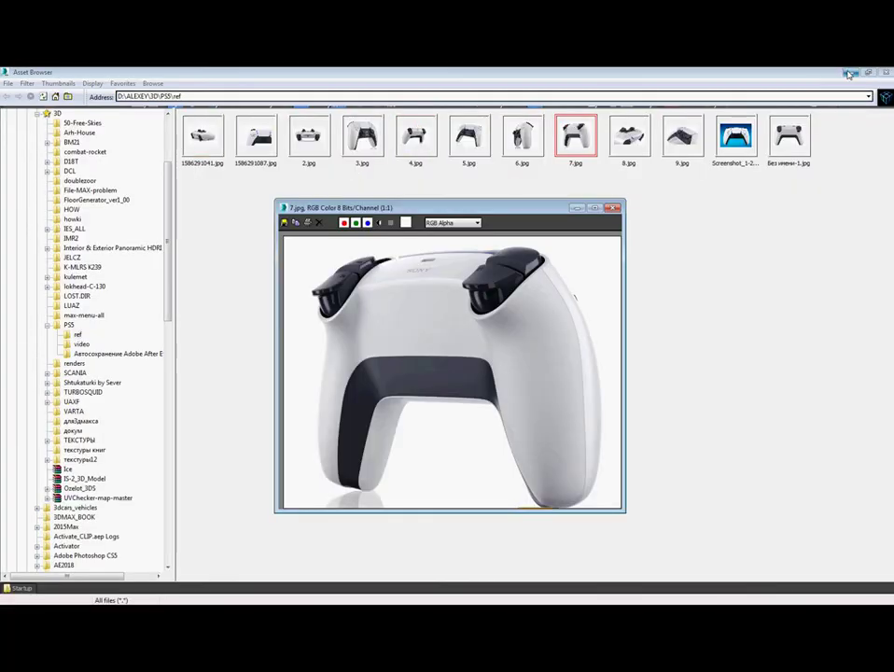
click(849, 74)
drag(491, 207, 732, 93)
Connect the edge ring beside the body's lower seam with 1 segment, pinch 0 and slide -5.
alt+middle_drag(412, 389, 317, 439)
scroll(355, 421, up, 2)
scroll(357, 422, up, 2)
key(2)
click(396, 437)
key(alt+r)
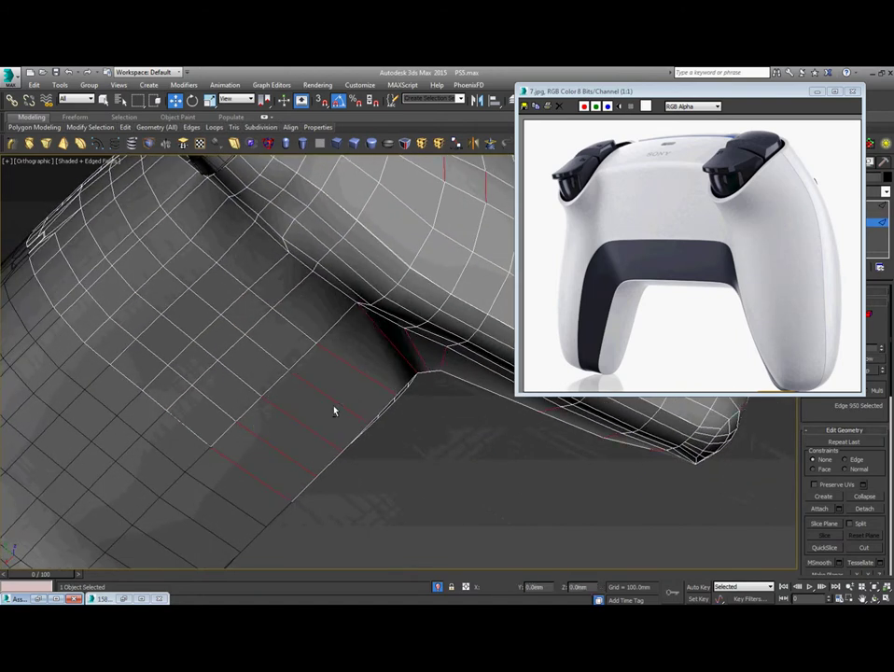
right_click(333, 407)
click(208, 441)
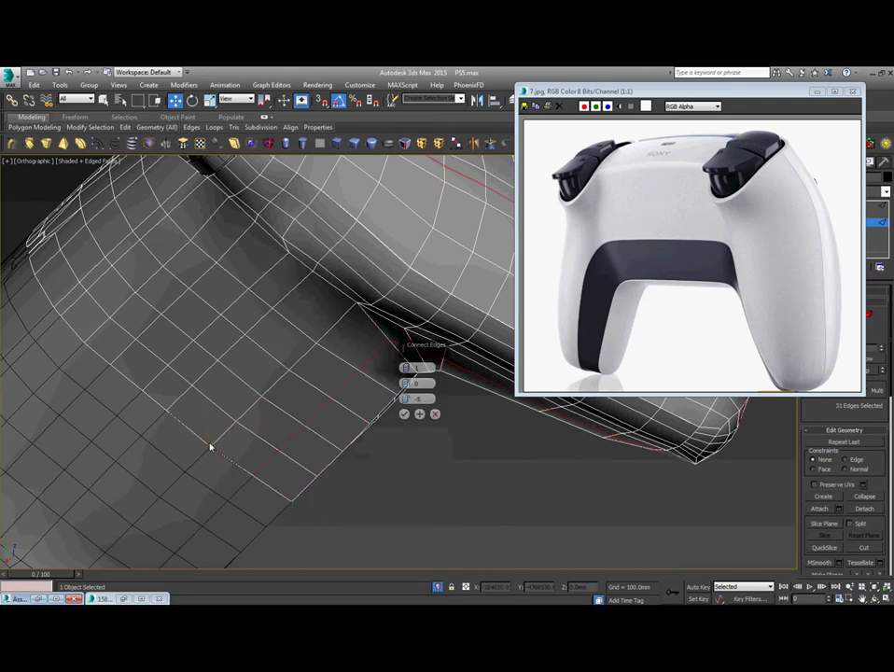
click(403, 415)
Move two vertices on the body's lower seam together along Y to narrow the gap between the shell parts.
key(1)
scroll(406, 418, up, 5)
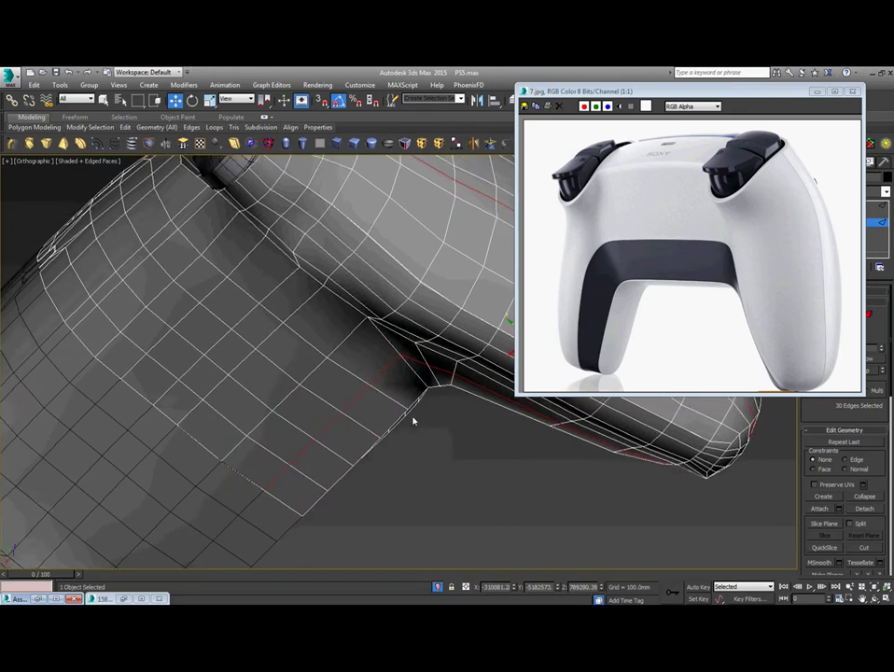
click(379, 429)
scroll(362, 454, up, 3)
ctrl+drag(308, 511, 306, 512)
drag(347, 440, 339, 434)
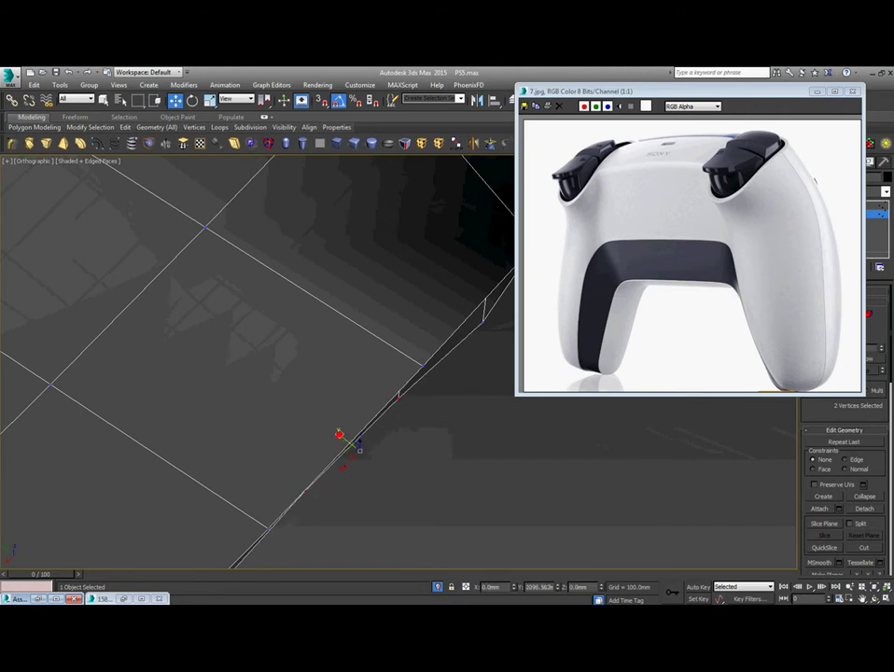
click(449, 390)
Nudge the remaining offset seam vertices near the grip corner along Y onto the adjoining shell edge.
middle_drag(455, 378, 398, 425)
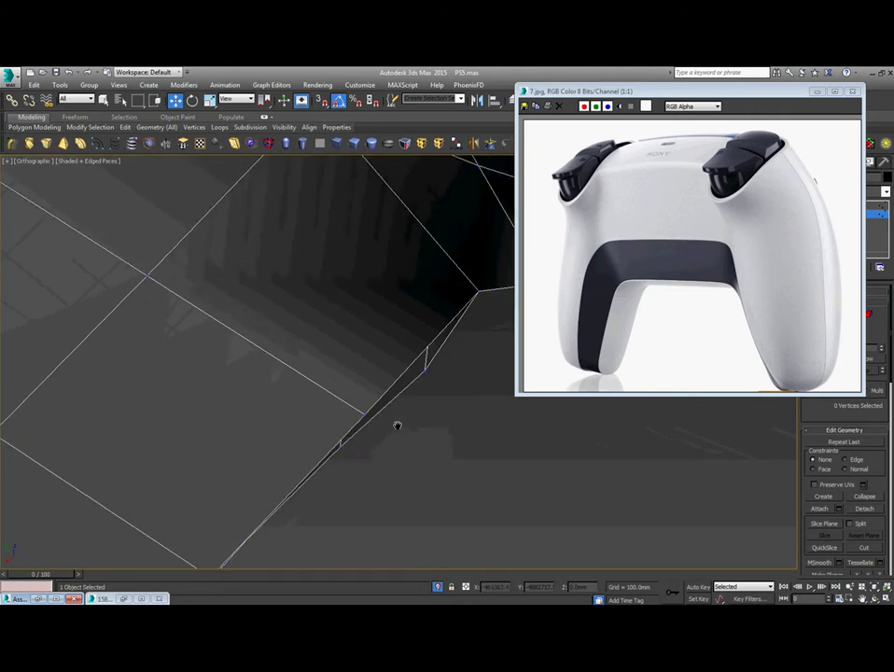
click(415, 359)
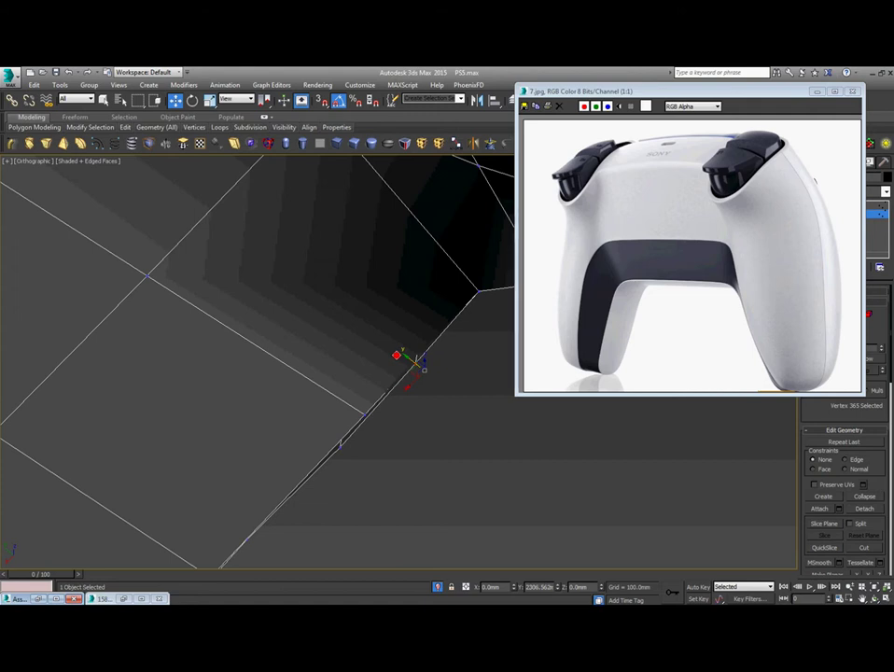
scroll(405, 402, down, 3)
scroll(411, 411, up, 4)
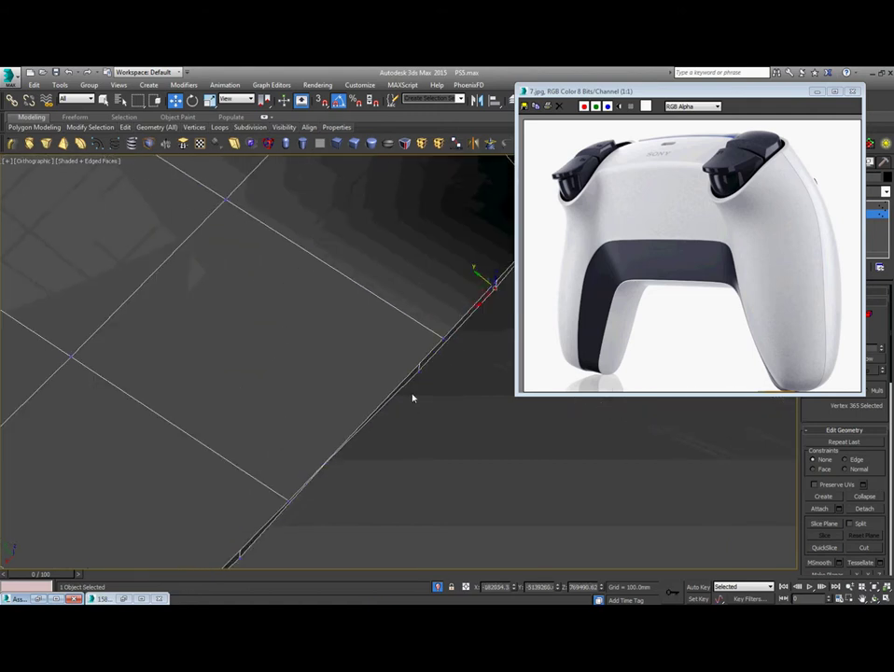
scroll(431, 368, up, 1)
drag(403, 361, 401, 361)
scroll(403, 389, down, 1)
Select three adjacent edges along the central lower seam and raise them along Z to meet the front shell.
alt+middle_drag(408, 402, 439, 471)
scroll(407, 439, up, 4)
key(2)
click(408, 429)
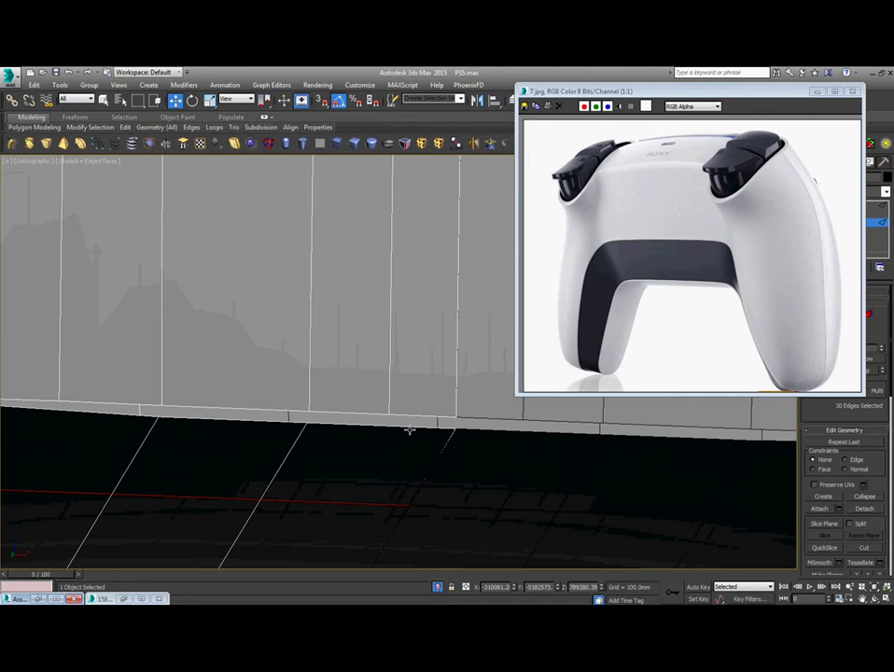
ctrl+click(278, 422)
right_click(275, 421)
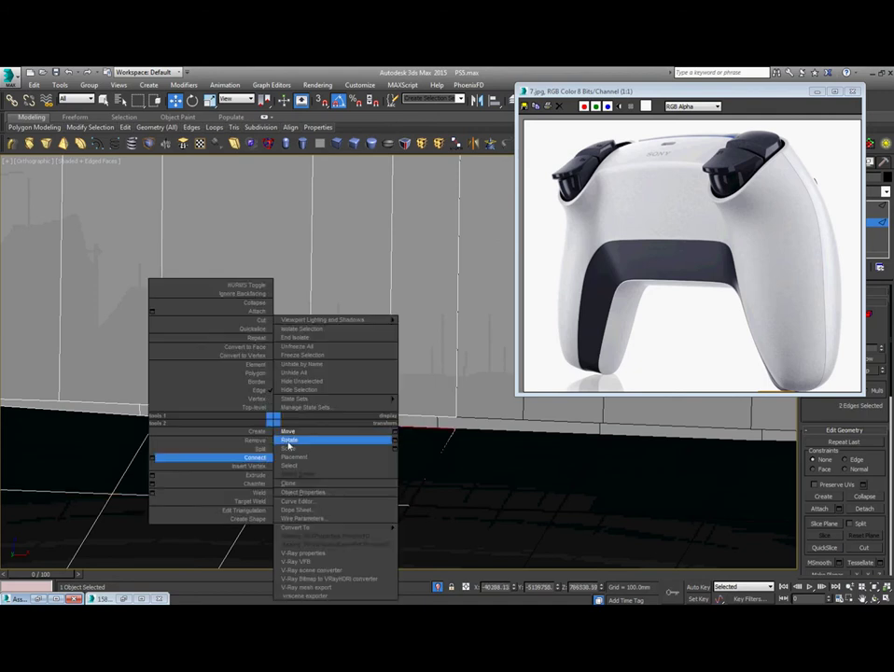
click(289, 449)
middle_drag(290, 447, 381, 437)
scroll(382, 437, down, 2)
ctrl+click(283, 413)
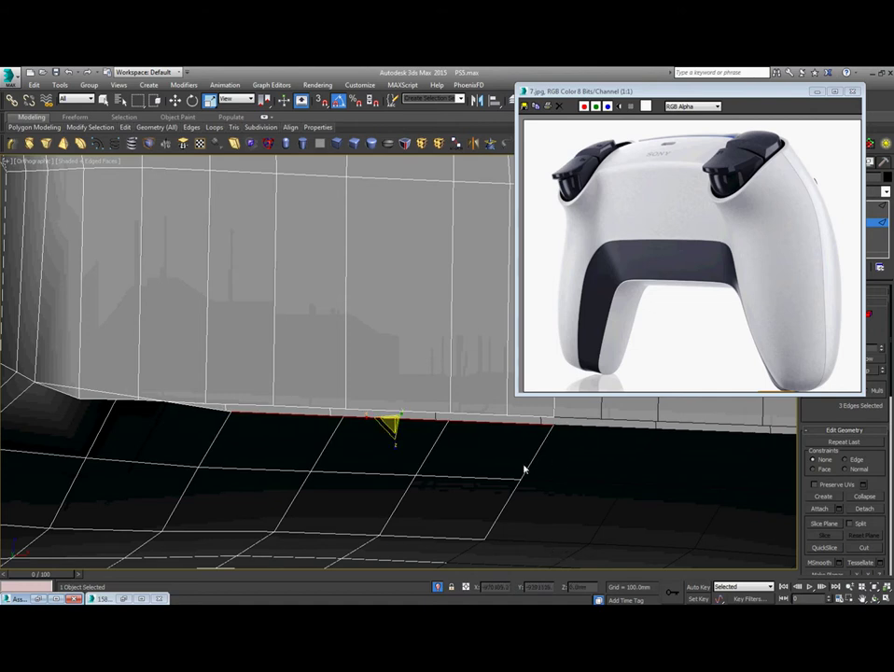
right_click(331, 427)
click(389, 435)
scroll(388, 417, up, 3)
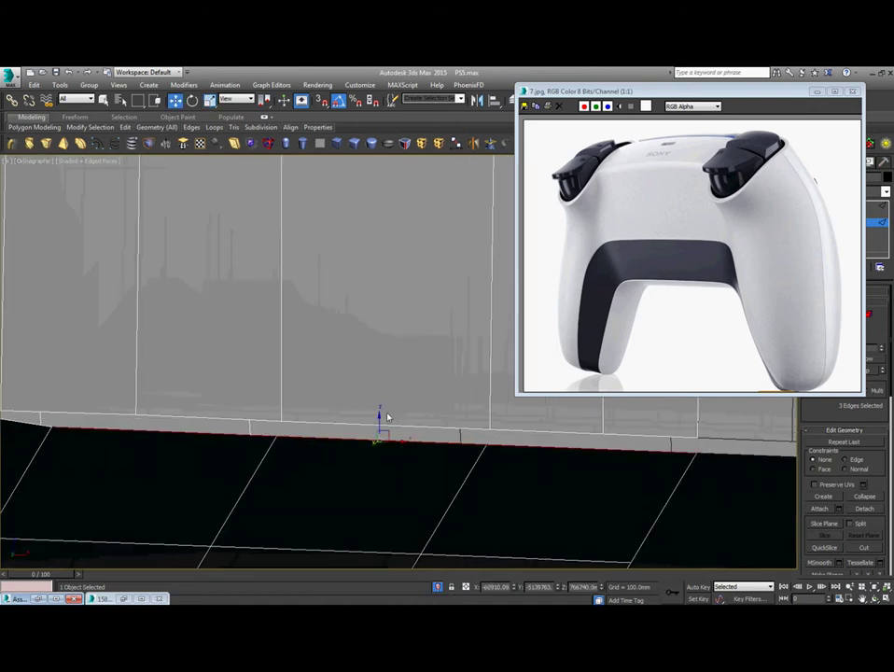
drag(378, 420, 384, 409)
scroll(296, 440, down, 3)
Raise the seam vertices beside the grip corner along Z to align them with the front shell's lower edge.
middle_drag(297, 440, 445, 469)
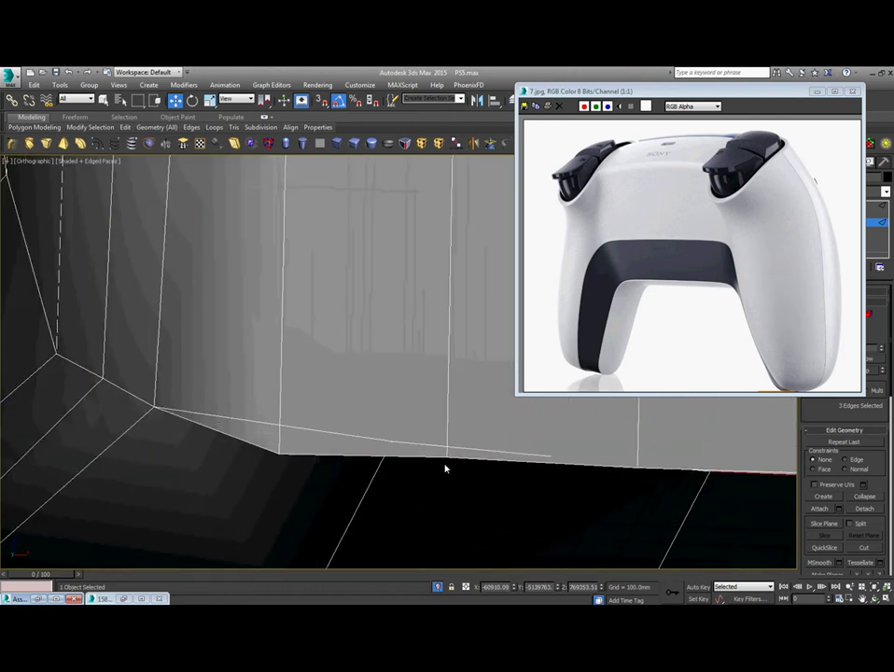
key(1)
click(281, 448)
drag(283, 448, 283, 412)
scroll(443, 453, up, 3)
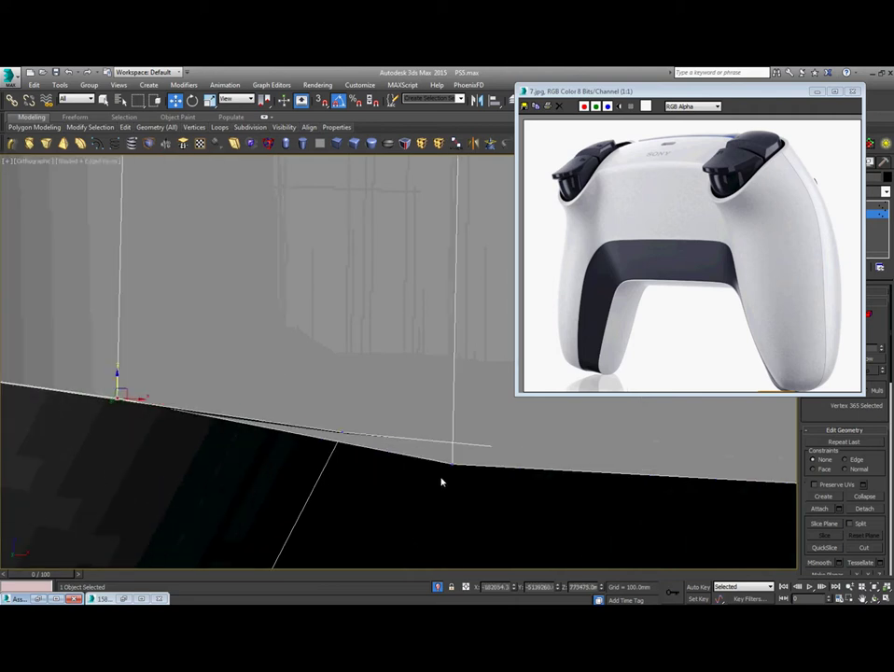
alt+middle_drag(451, 449, 395, 472)
scroll(392, 469, down, 8)
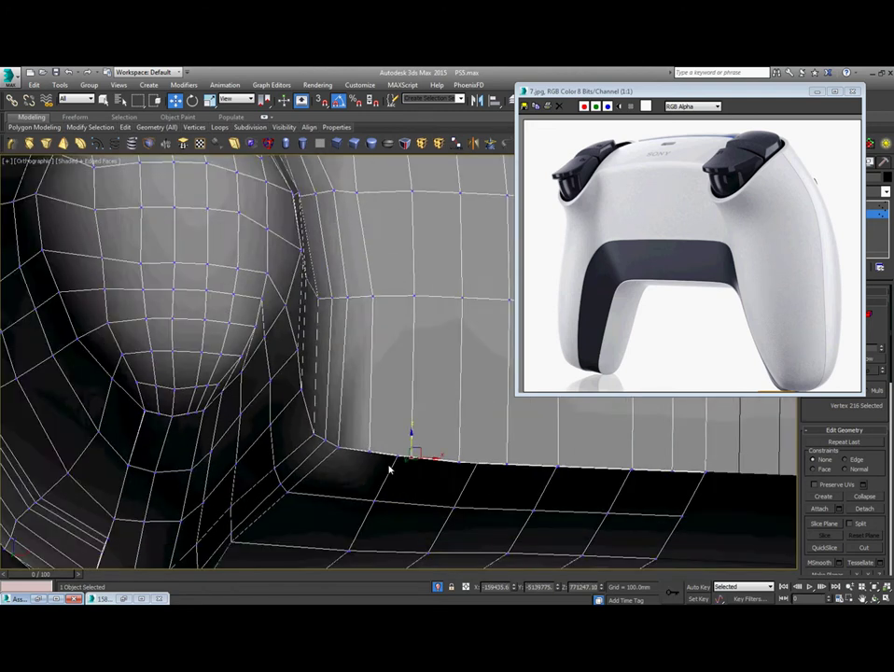
Connect the ring of edges above the rear shell's lower seam with 1 segment, pinch 0 and slide -5.
scroll(361, 432, up, 4)
key(2)
click(375, 426)
key(alt+r)
right_click(424, 421)
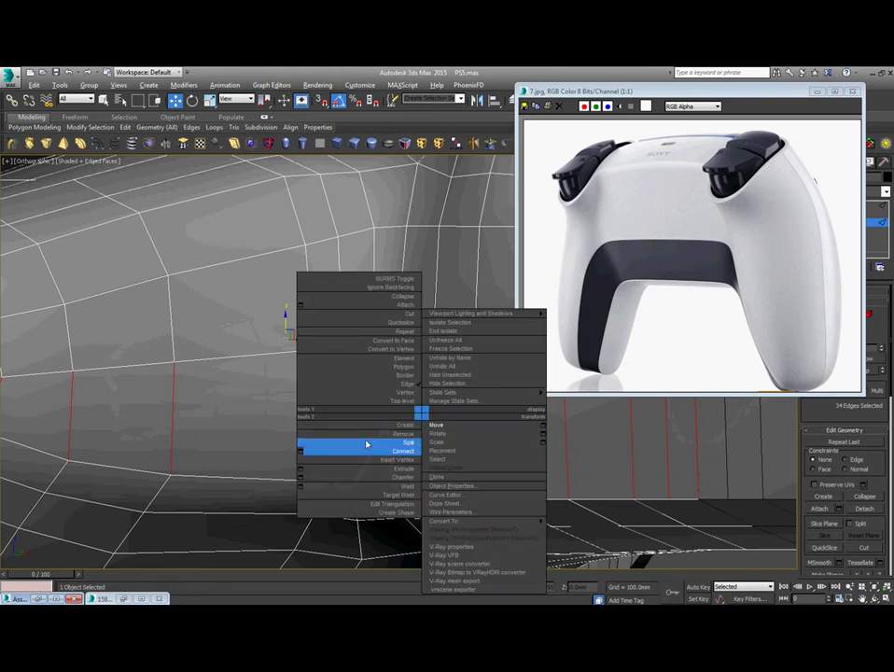
click(301, 453)
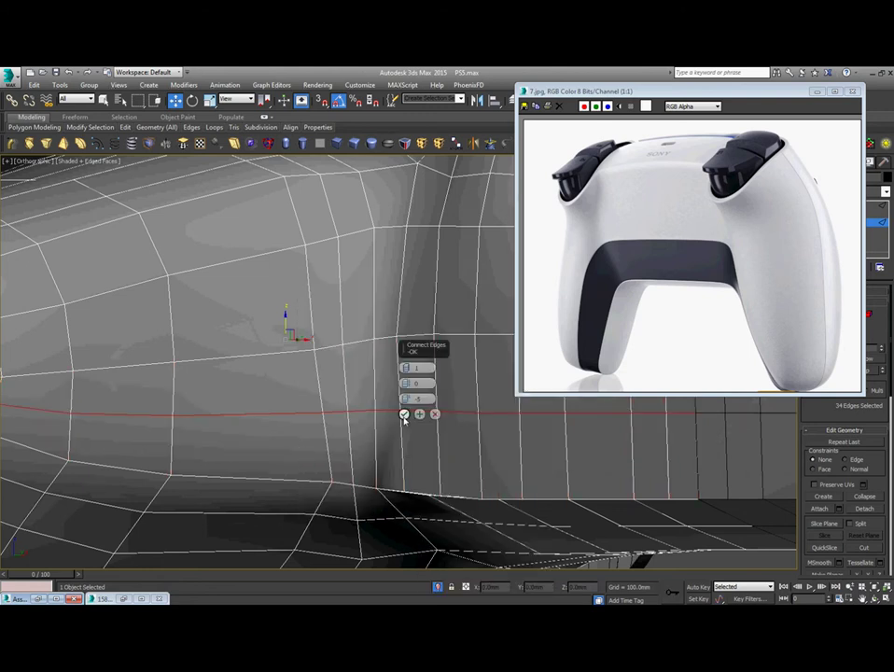
click(404, 416)
Move edges on the inner underside of the grip along X to smooth the curved outline.
scroll(401, 423, down, 4)
middle_drag(401, 423, 458, 448)
scroll(280, 431, down, 2)
alt+middle_drag(457, 448, 391, 419)
scroll(391, 419, up, 6)
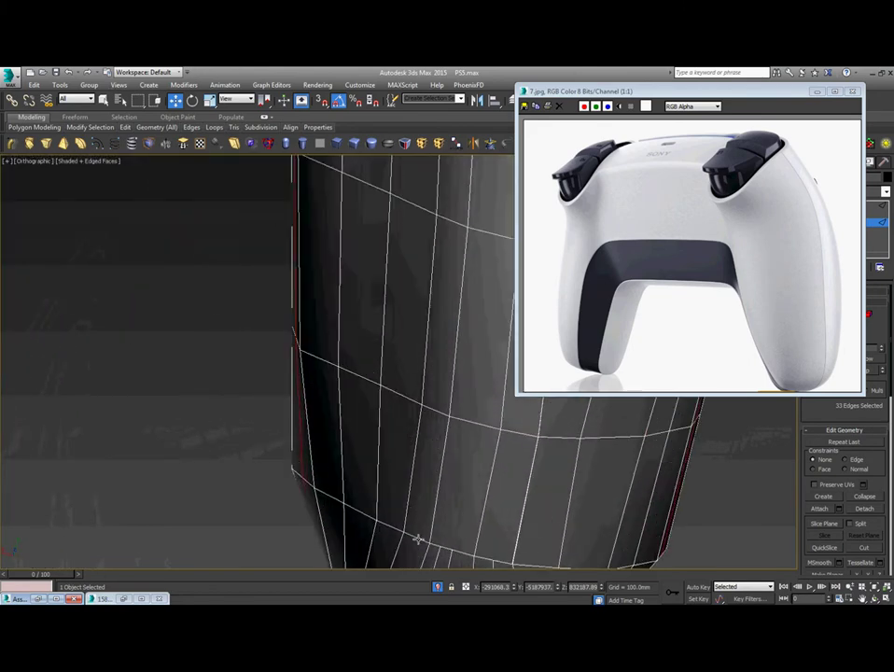
middle_drag(417, 538, 424, 436)
scroll(424, 435, up, 2)
scroll(421, 442, down, 5)
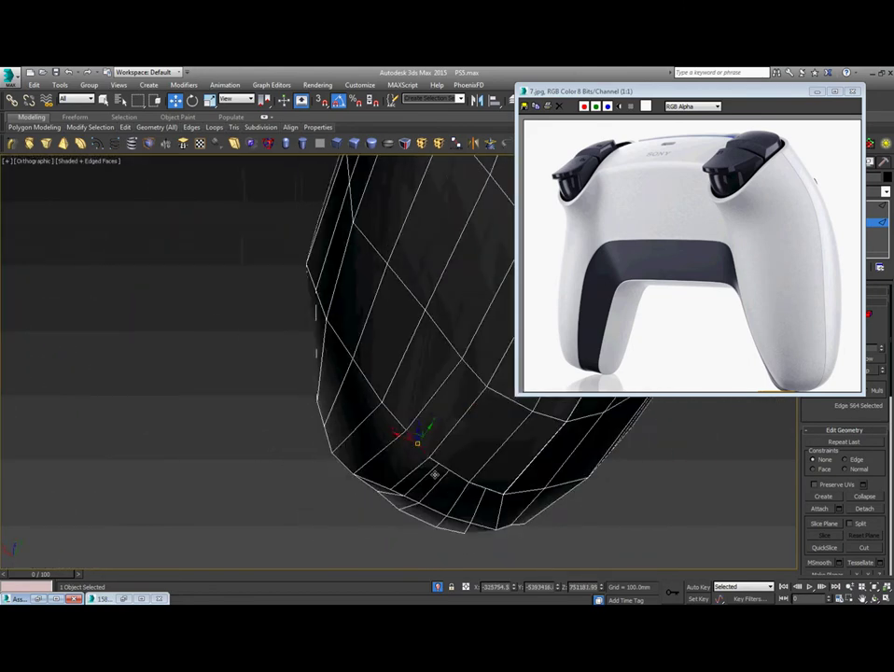
drag(378, 407, 358, 405)
alt+middle_drag(365, 387, 364, 406)
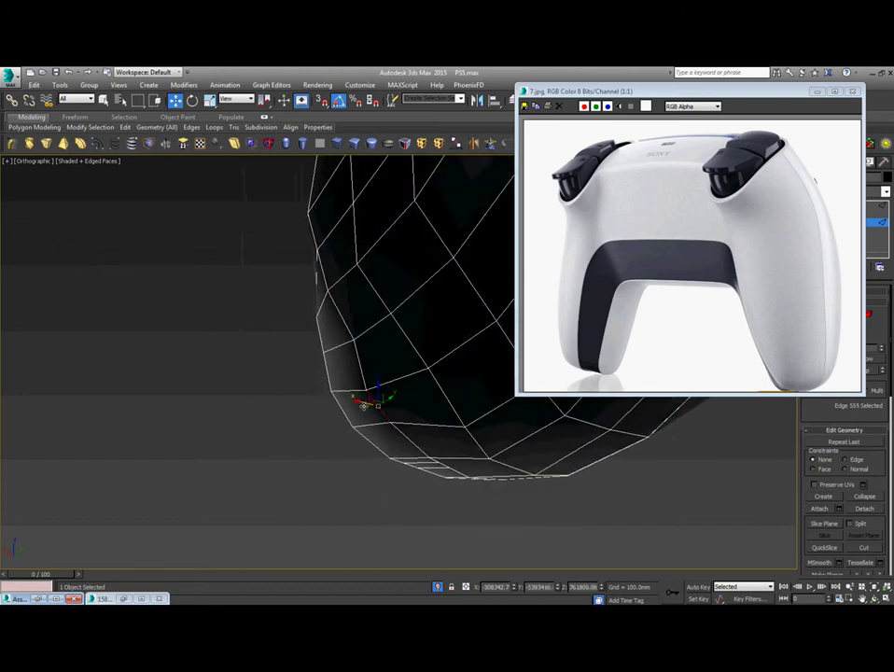
Move the protruding vertices along the grip's inner underside along X to even out the edge flow.
scroll(364, 405, up, 4)
key(1)
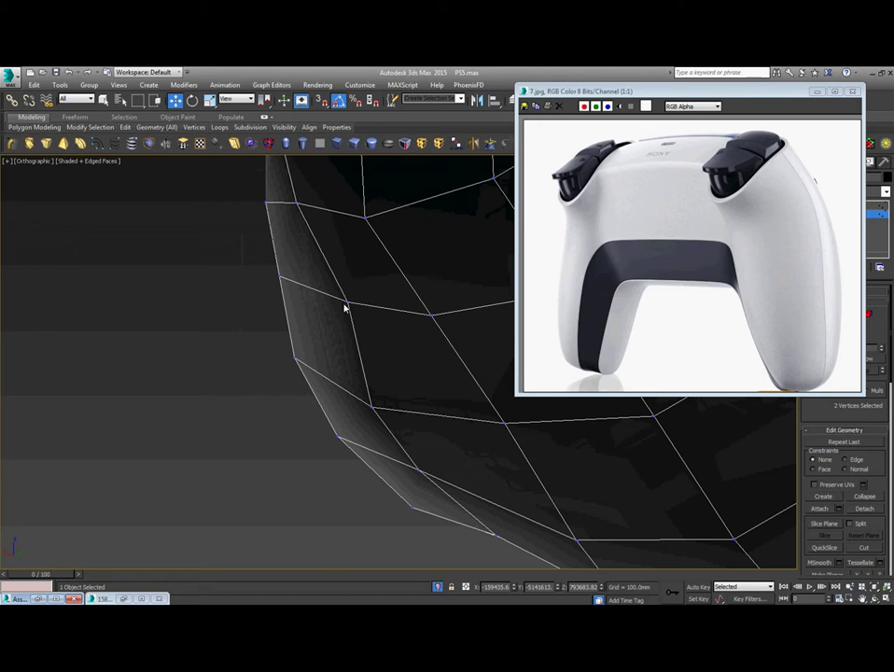
click(315, 304)
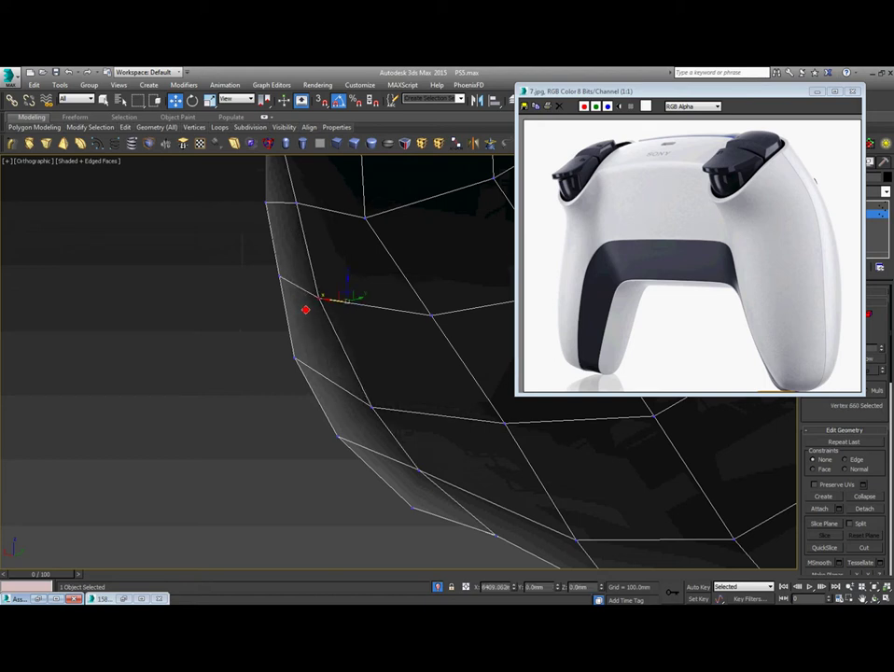
drag(306, 310, 283, 308)
Shift the neighbouring vertex where the grip's inner side meets the body along X.
scroll(324, 326, down, 4)
alt+middle_drag(325, 327, 353, 414)
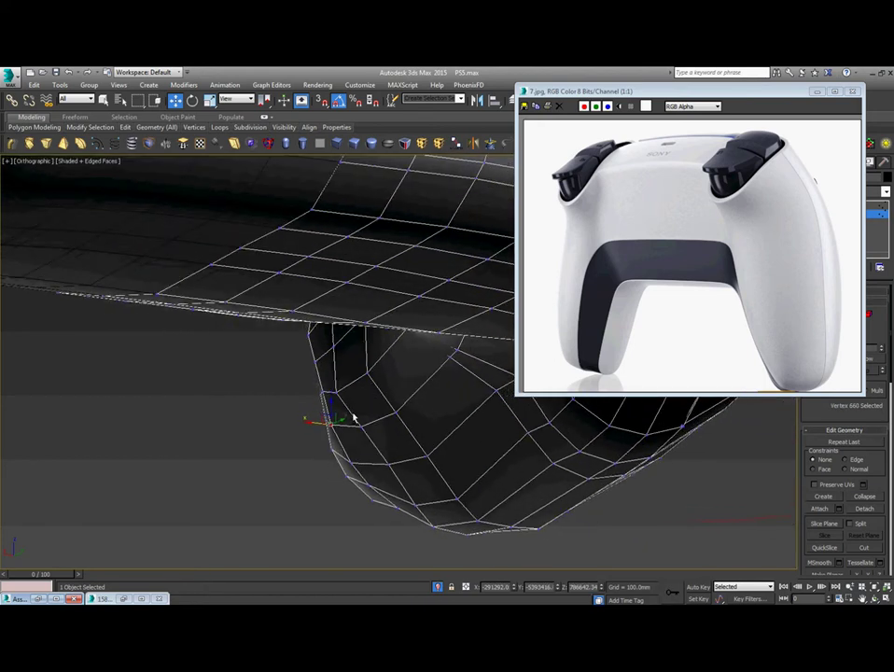
scroll(337, 393, up, 4)
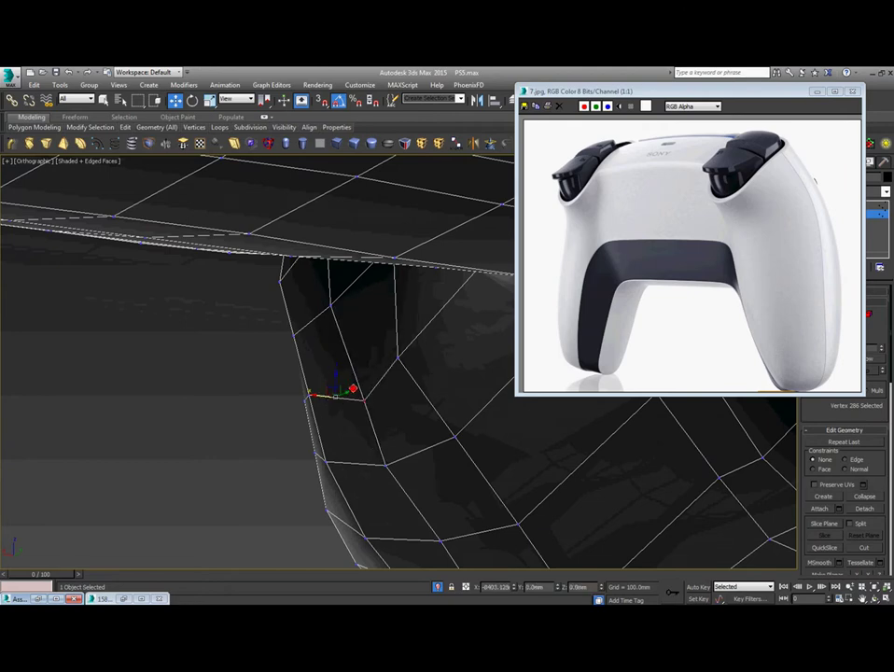
alt+middle_drag(337, 394, 407, 453)
scroll(232, 309, up, 5)
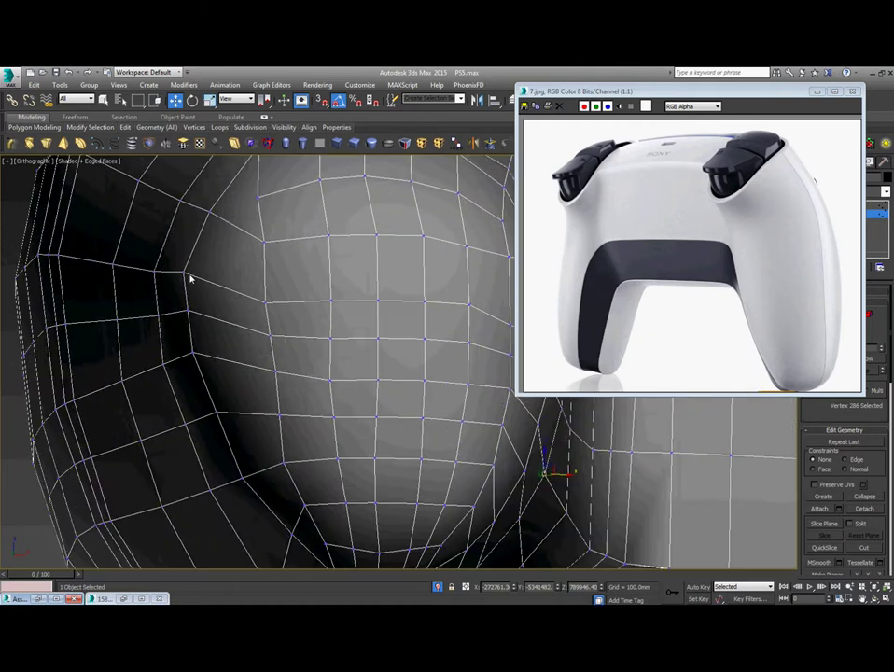
Move the vertices on the outer side of the grip end inward to round its contour.
drag(213, 311, 217, 312)
scroll(241, 332, down, 5)
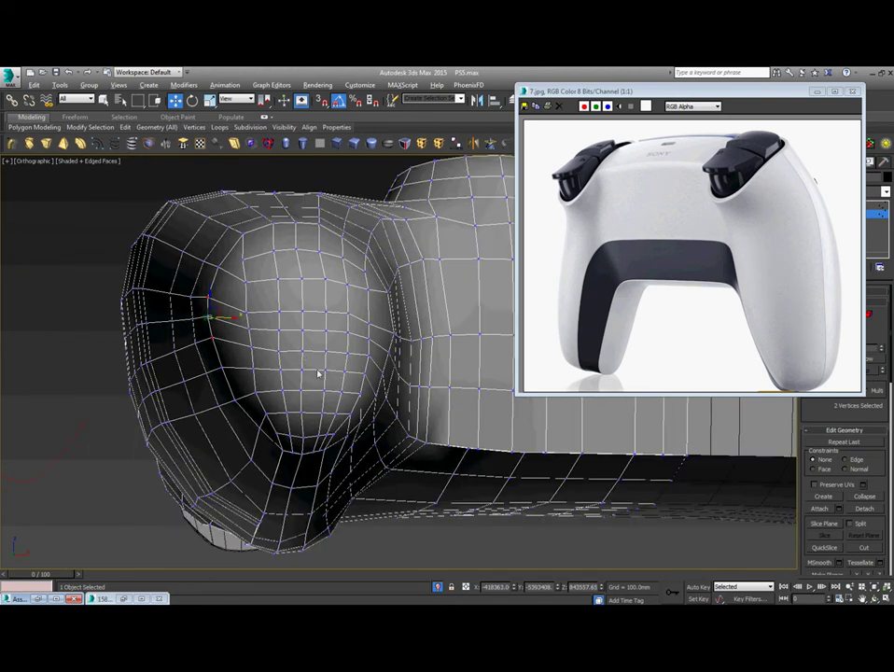
scroll(273, 403, up, 4)
drag(263, 390, 275, 387)
scroll(274, 386, down, 5)
alt+middle_drag(343, 420, 286, 471)
middle_drag(409, 295, 267, 408)
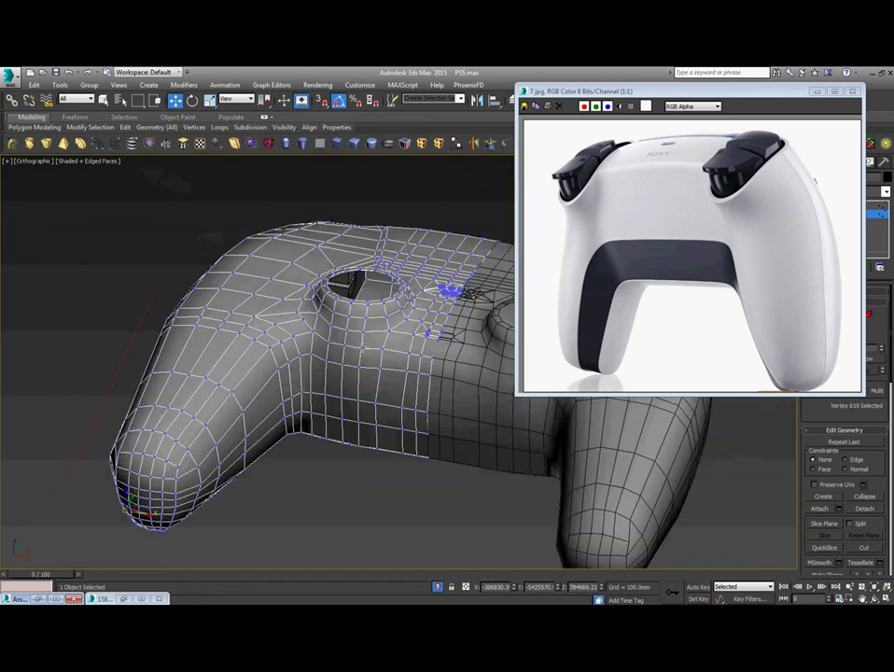
Move the 7.jpg reference clear of the shoulder button area and exit vertex editing on the shell.
drag(787, 97, 314, 116)
alt+middle_drag(675, 396, 452, 369)
click(862, 206)
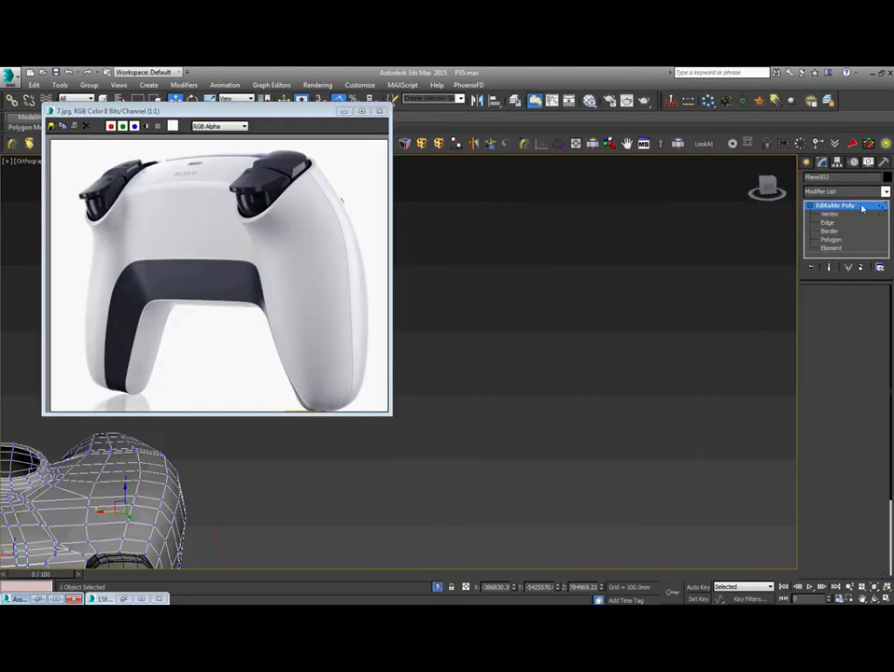
key(z)
middle_drag(606, 382, 803, 350)
alt+middle_drag(548, 289, 617, 315)
Select the shoulder button and trigger elements on one side and move them along Y, outward from the shell.
click(635, 290)
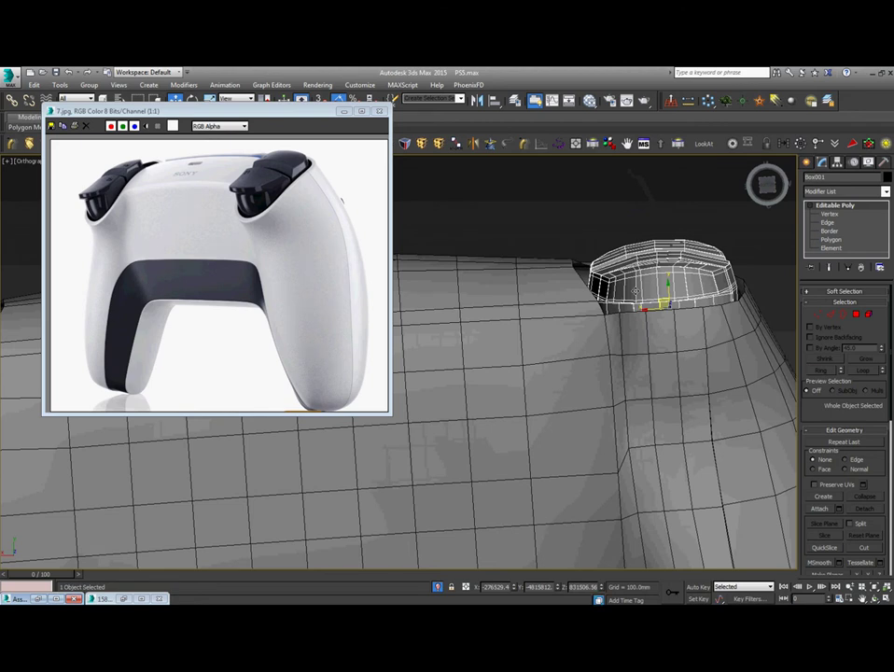
scroll(635, 291, down, 3)
key(5)
click(664, 306)
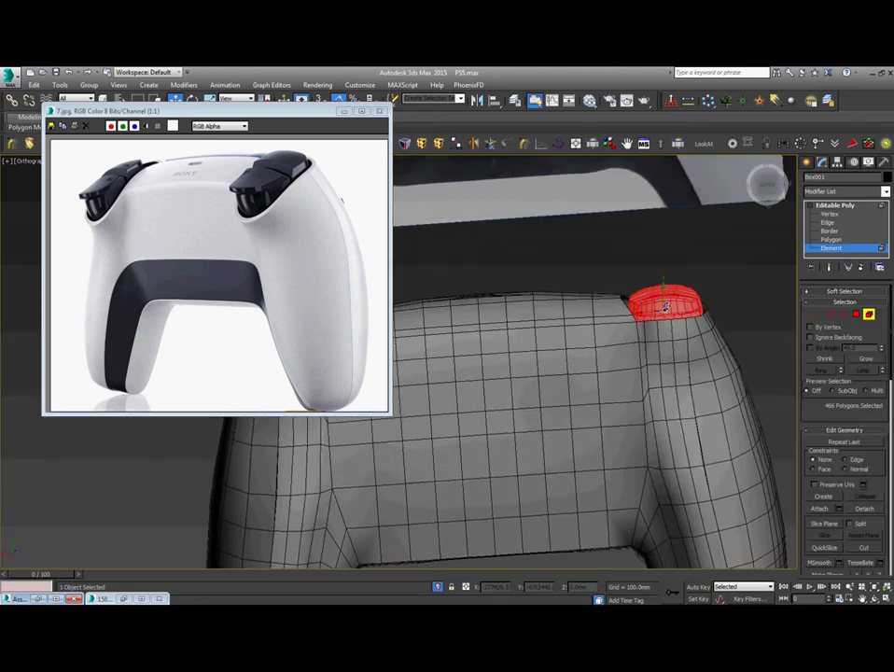
alt+middle_drag(665, 306, 669, 305)
drag(664, 297, 662, 269)
alt+middle_drag(662, 269, 581, 399)
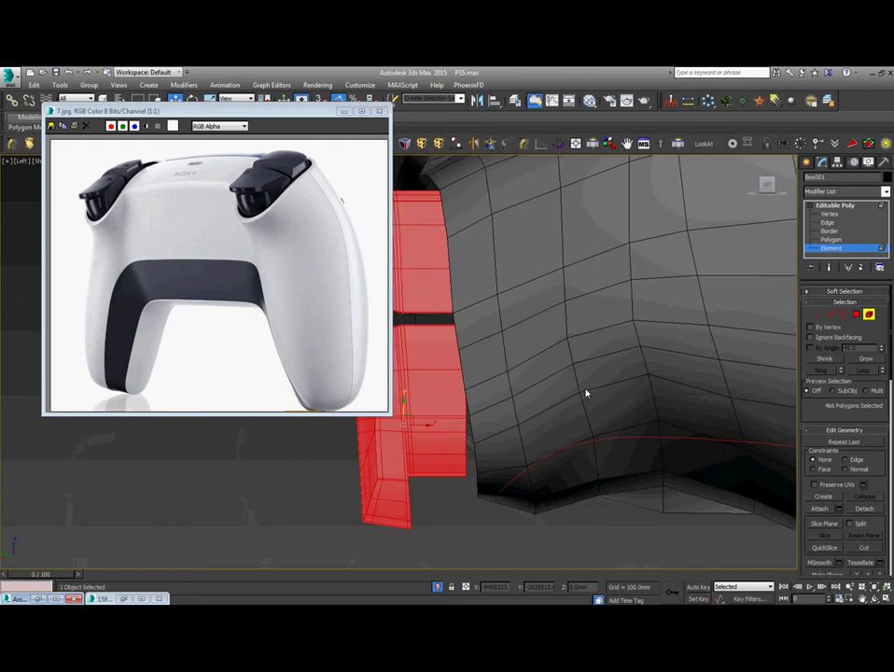
scroll(586, 394, down, 3)
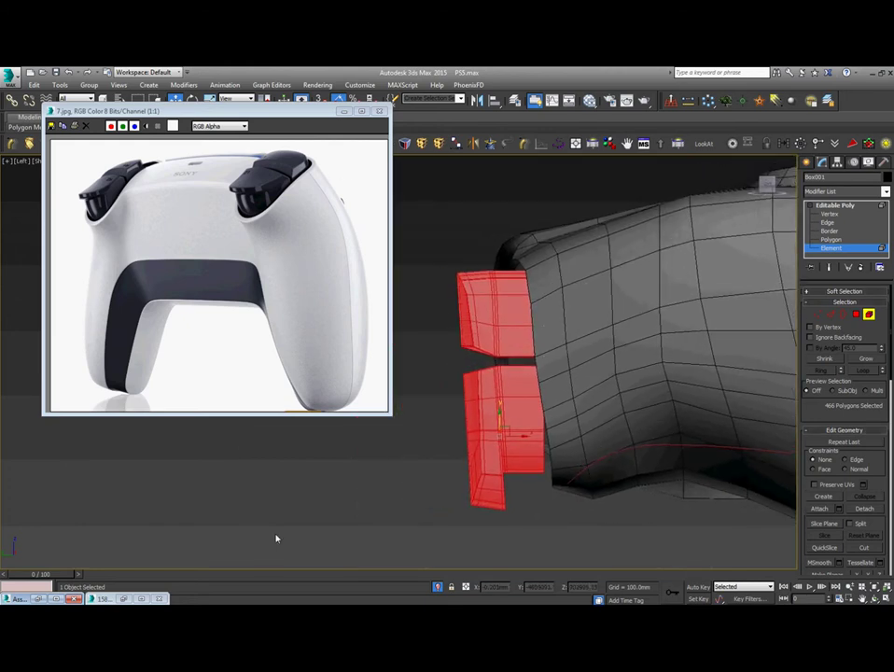
Bring up the 1586291041.jpg reference and examine its shoulder buttons close up against the model.
click(107, 598)
drag(597, 163, 242, 112)
scroll(607, 431, up, 3)
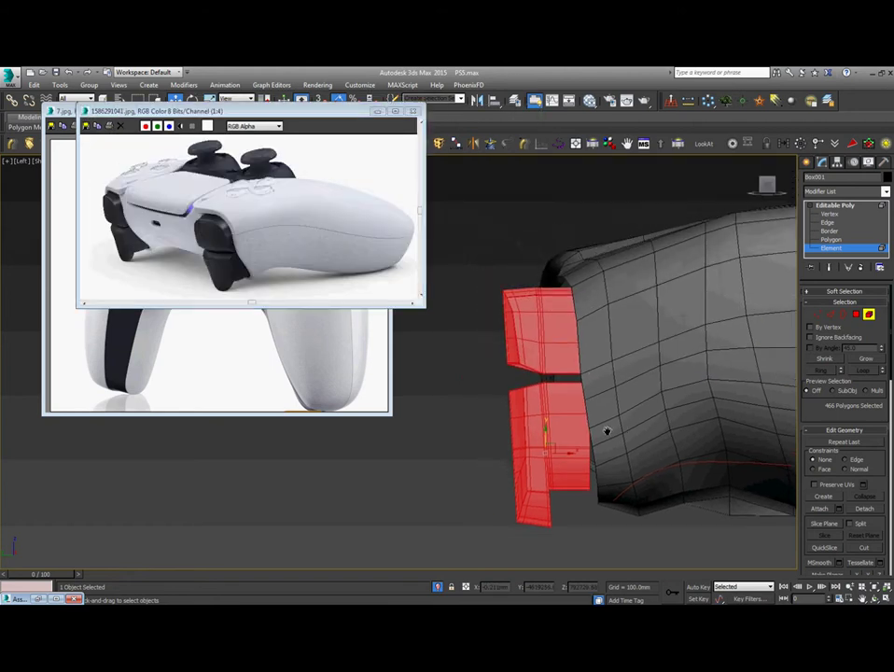
scroll(213, 233, up, 2)
click(232, 254)
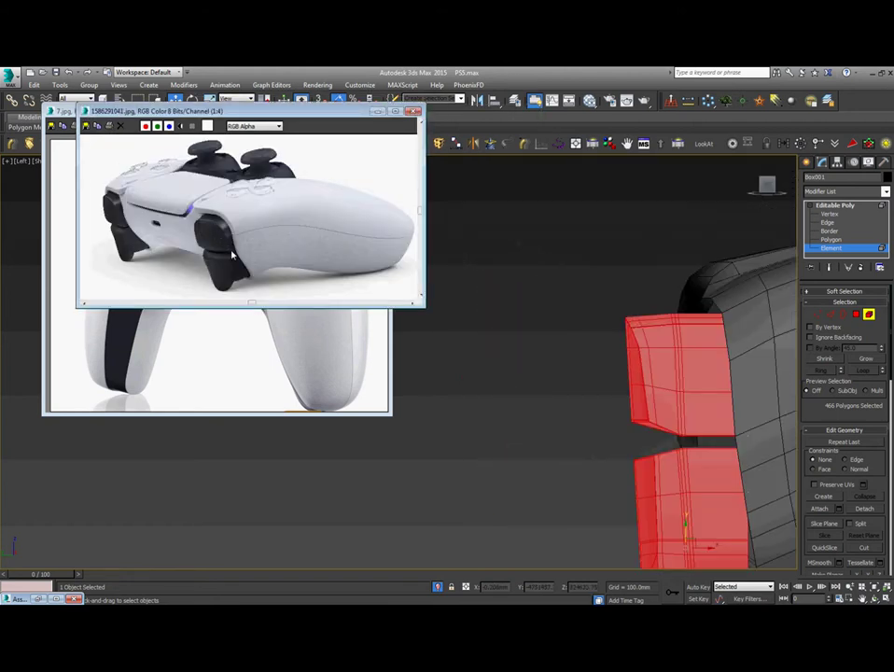
scroll(233, 254, up, 1)
middle_drag(233, 254, 250, 220)
alt+middle_drag(688, 382, 598, 404)
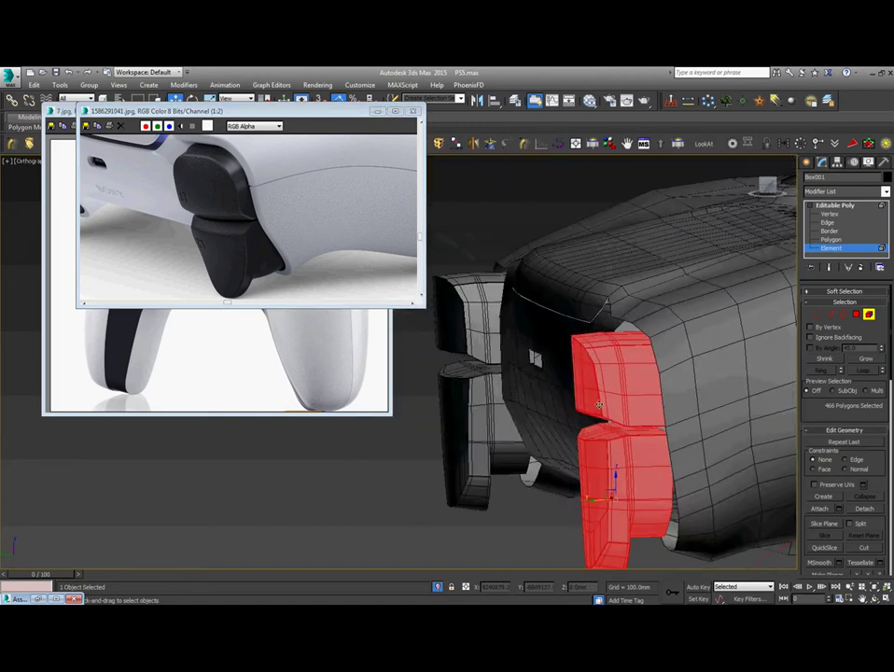
In the Left view, move the shoulder buttons' rear vertices along X toward the shell.
key(l)
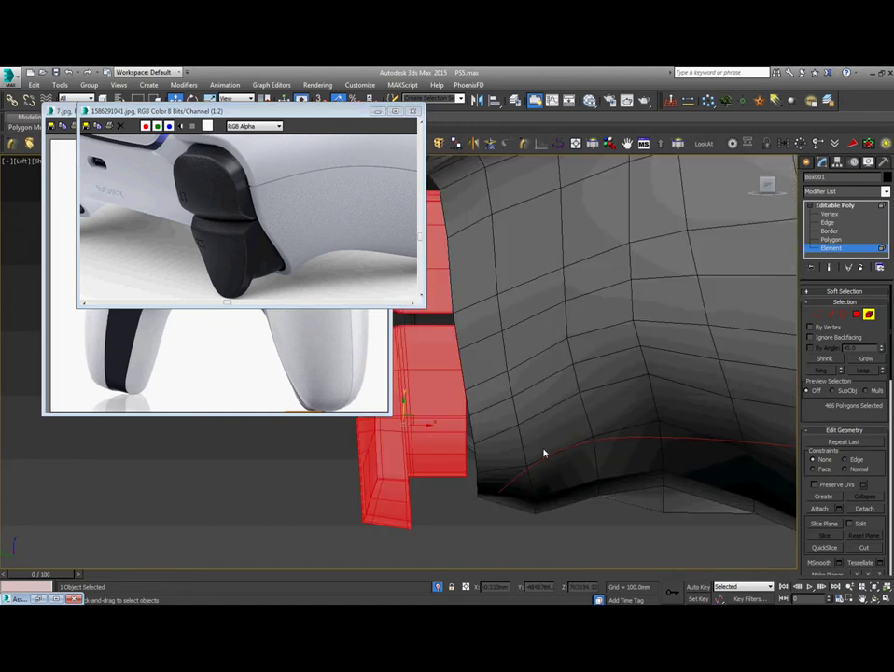
scroll(544, 454, down, 3)
key(1)
drag(606, 231, 607, 233)
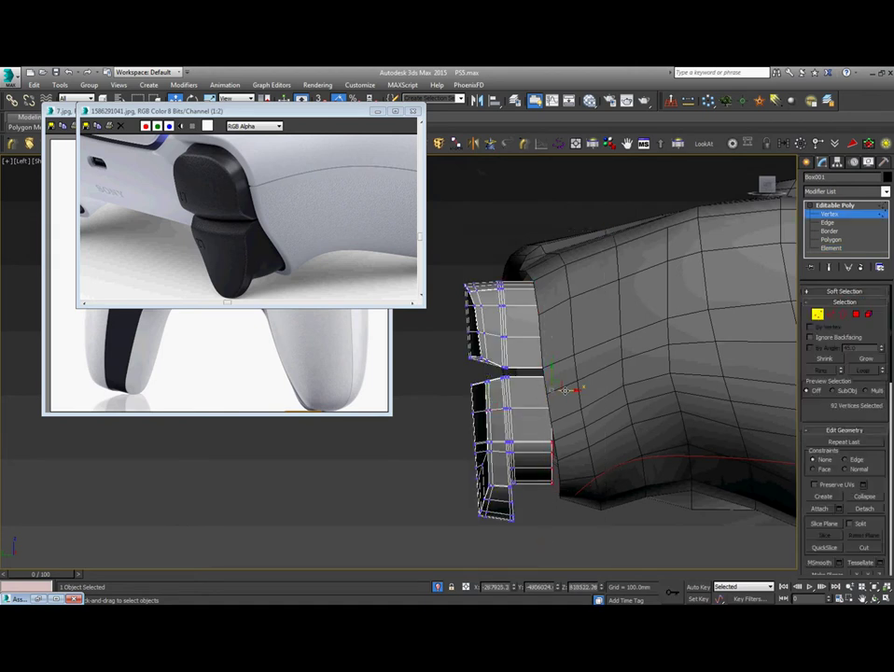
click(537, 523)
Rearrange the reference images and apply an FFD 2x2x2 modifier to the shoulder buttons' selected front vertices, activating its control points.
drag(435, 301, 443, 272)
drag(364, 107, 316, 183)
drag(326, 114, 290, 204)
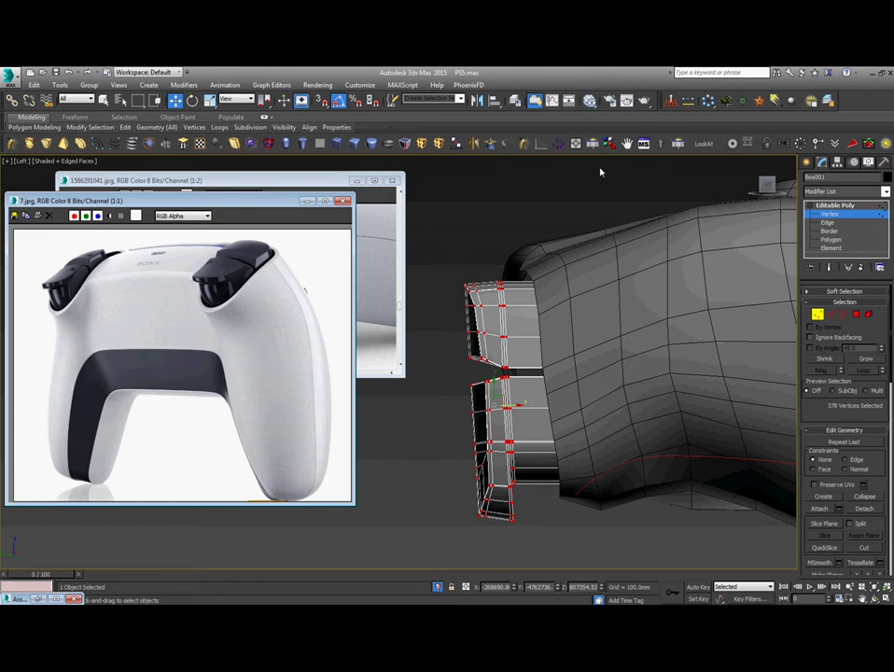
click(421, 144)
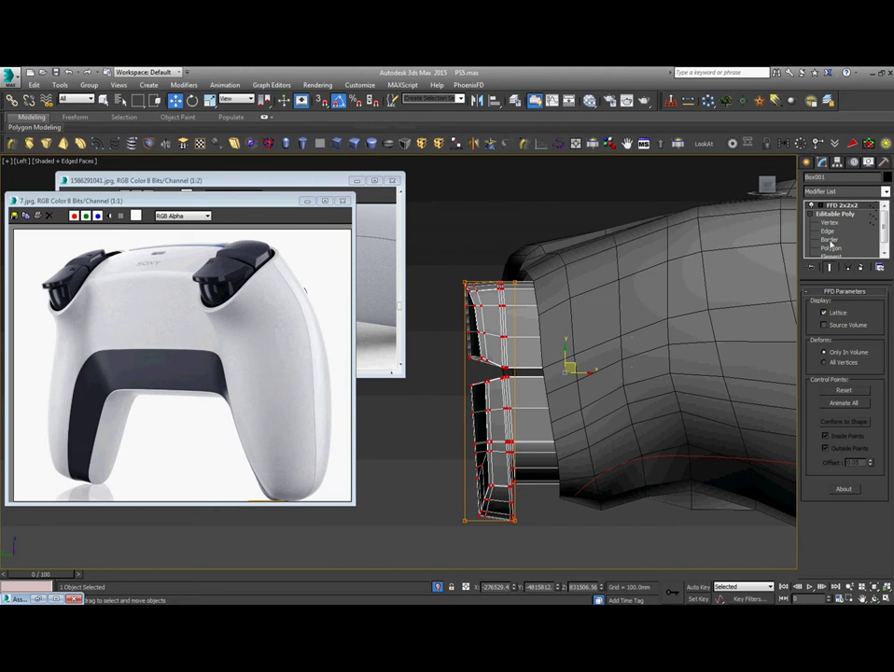
click(821, 206)
click(837, 214)
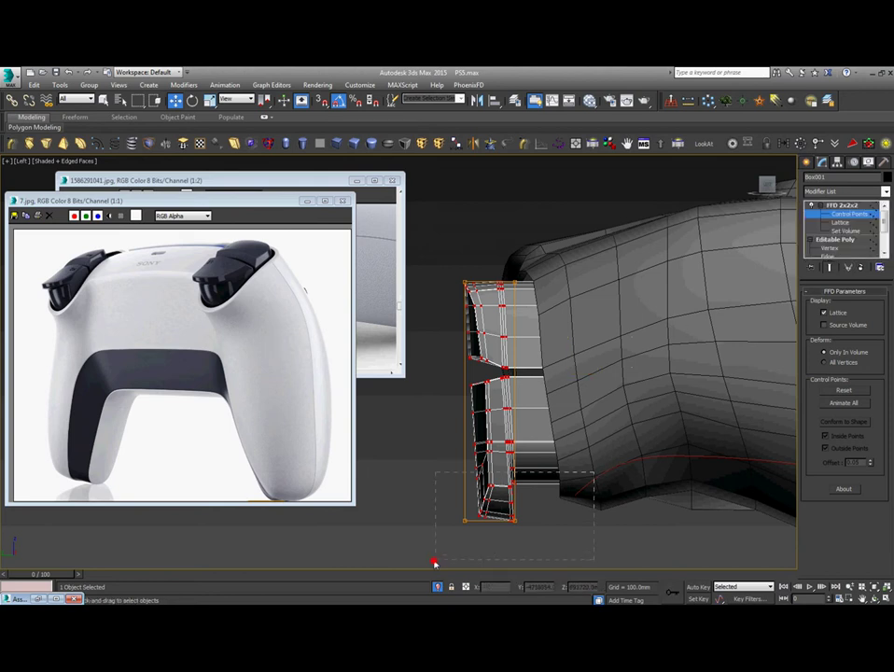
Slant the shoulder buttons by moving the lower FFD control points toward the shell, and shift the whole lattice slightly outward.
drag(434, 563, 434, 563)
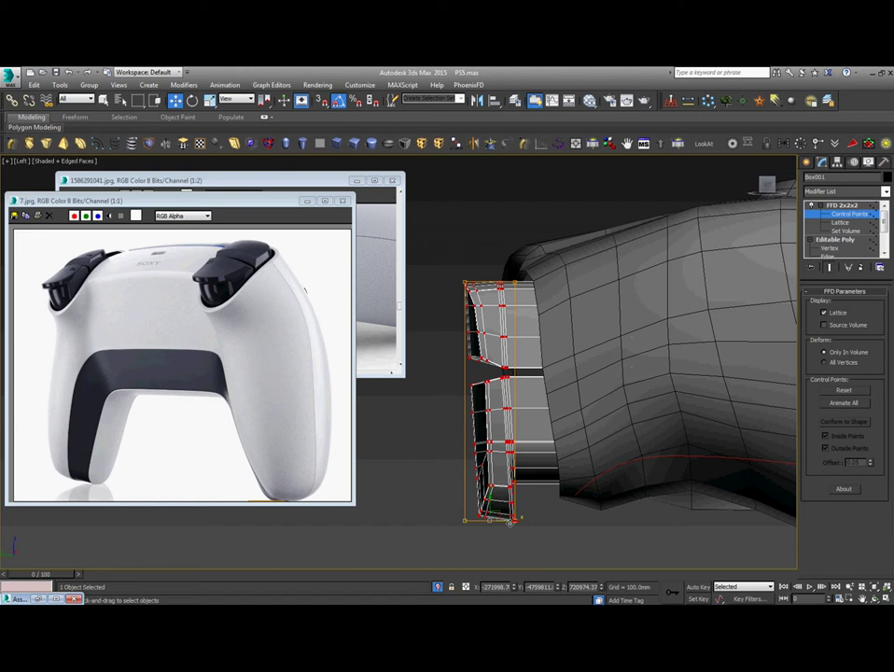
drag(510, 522, 536, 527)
click(512, 366)
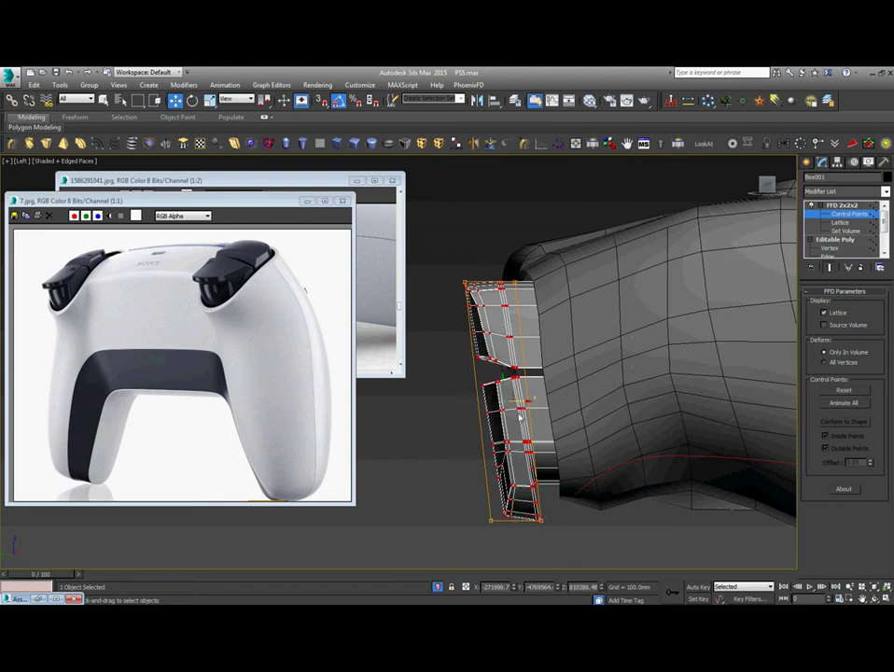
mouse_move(519, 401)
mouse_down()
mouse_move(535, 403)
mouse_move(510, 408)
mouse_up()
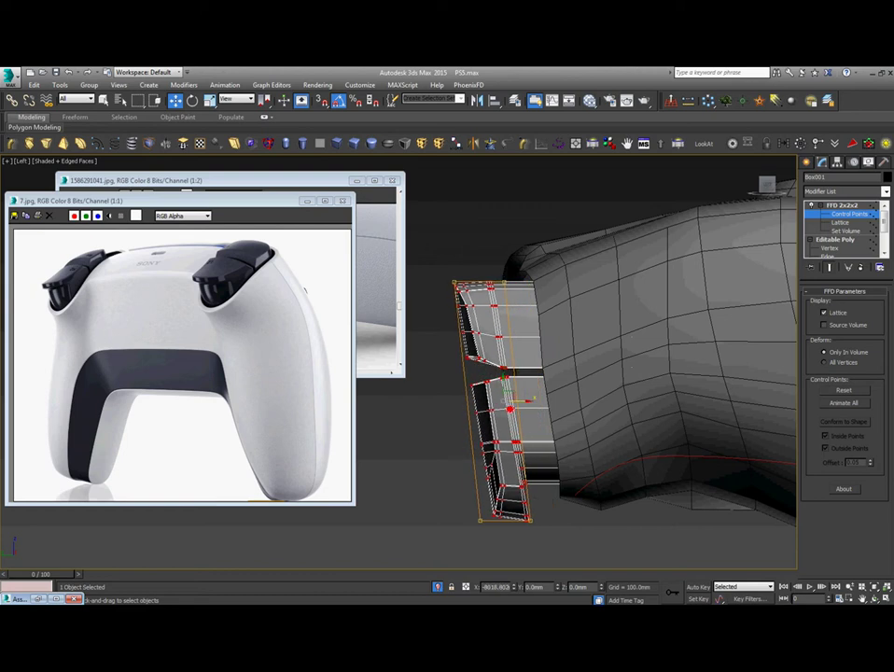
Compare with the 1586291041.jpg reference and move the lower FFD control points slightly outward along Y.
click(263, 180)
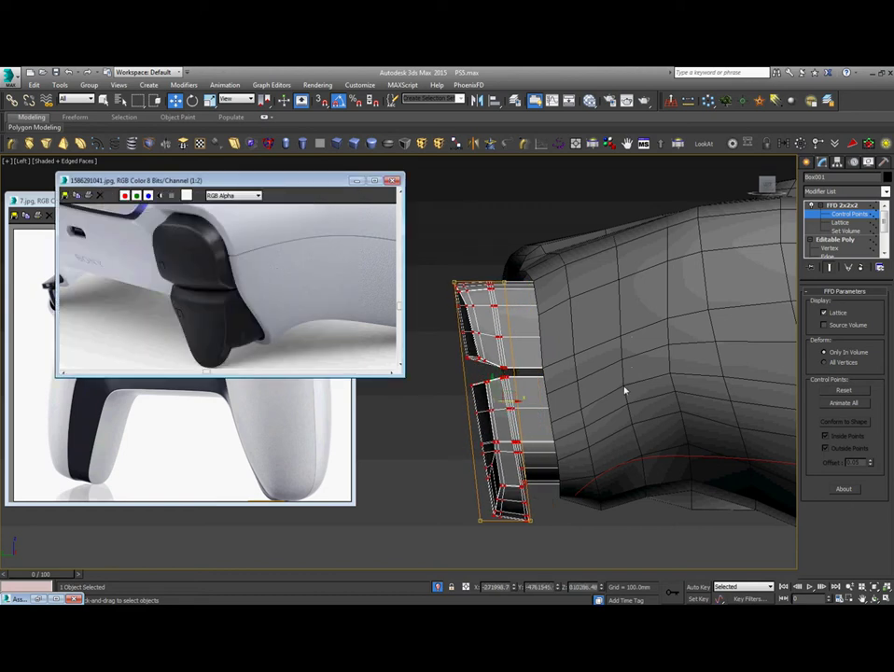
click(876, 599)
drag(468, 403, 530, 441)
drag(476, 400, 445, 393)
right_click(445, 393)
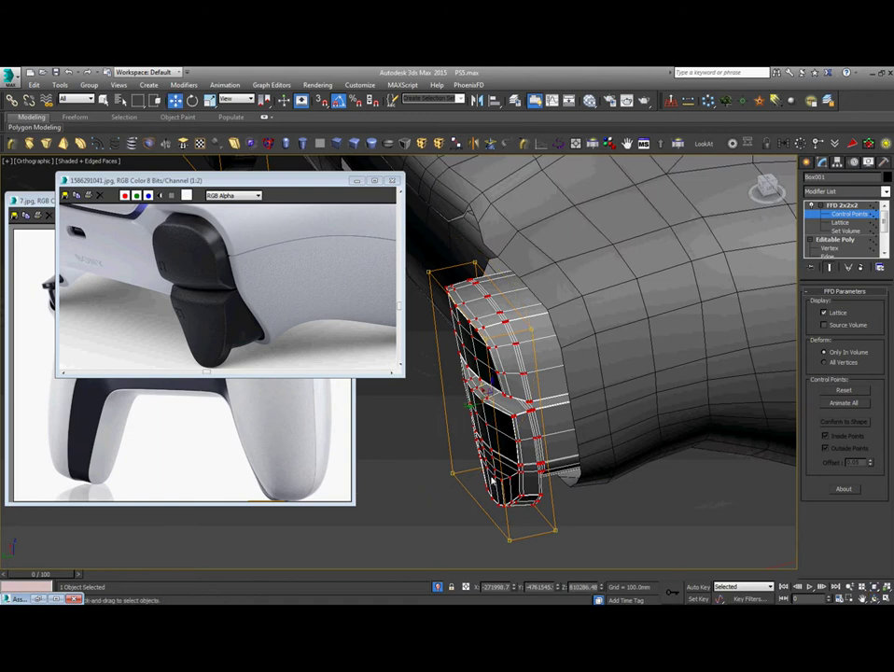
drag(485, 505, 476, 510)
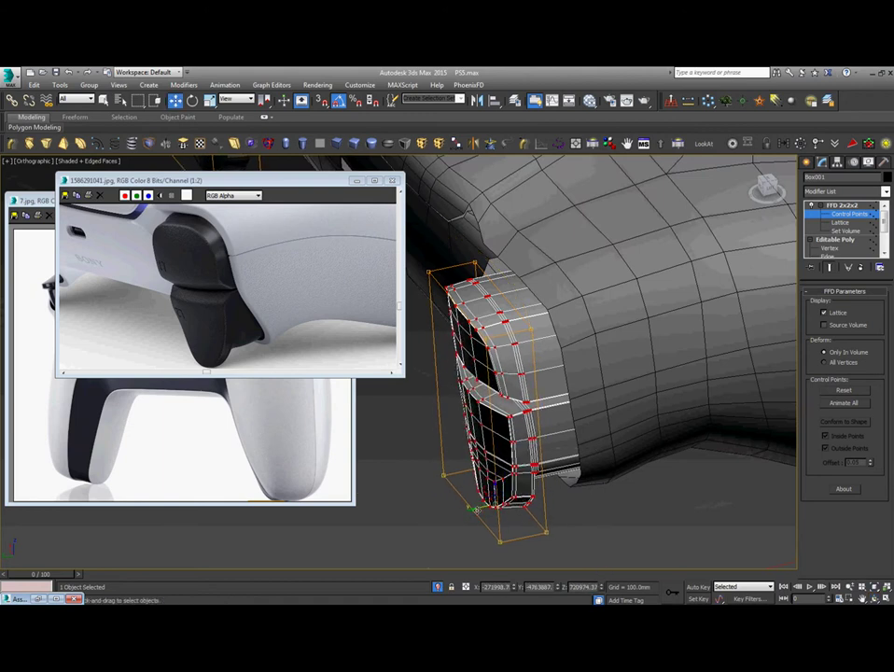
Move the upper FFD control points along Y toward the shell to set the shoulder buttons back.
middle_drag(451, 297, 462, 353)
drag(426, 295, 581, 430)
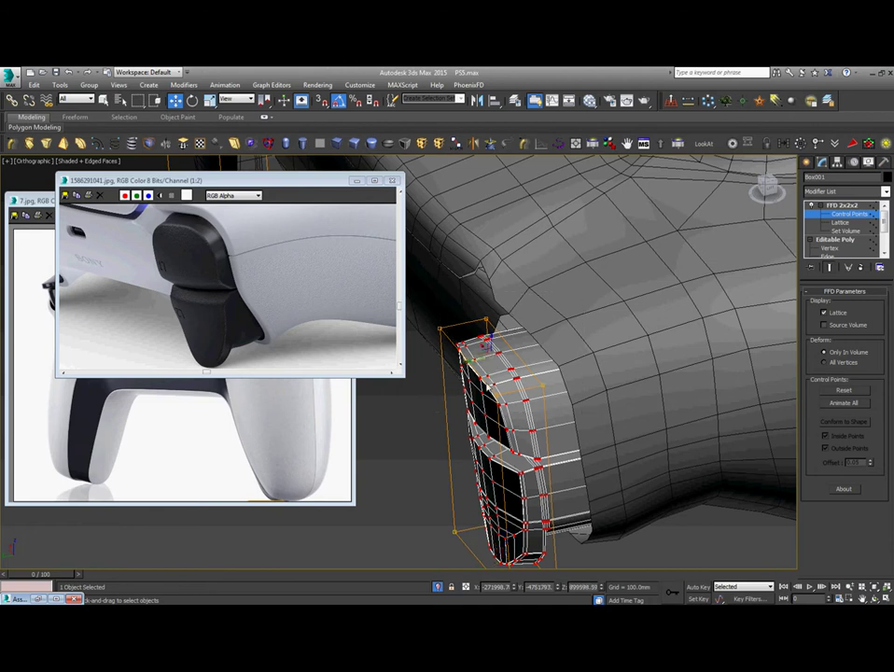
drag(470, 359, 498, 351)
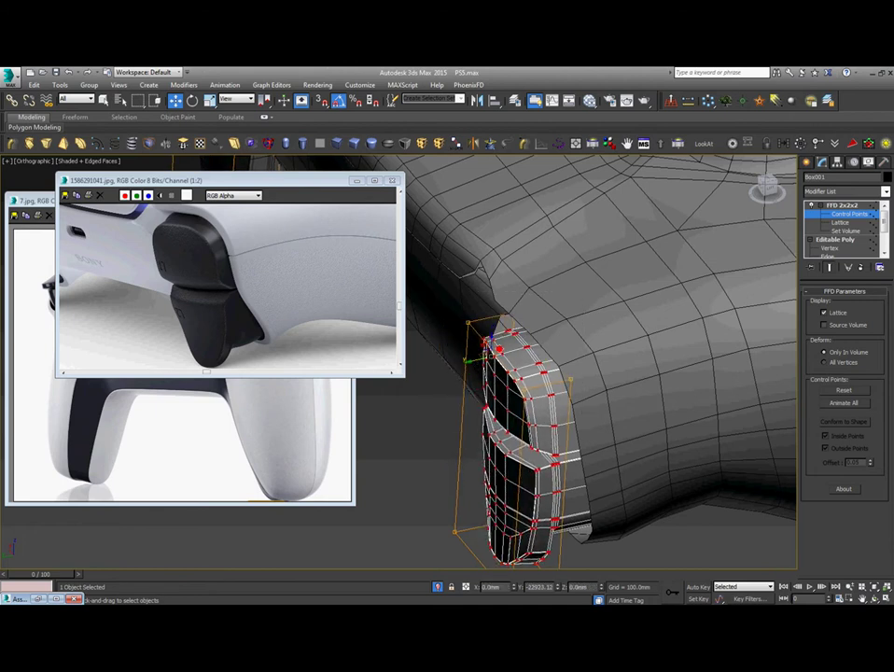
Compare with the 7.jpg reference and move the lower FFD control points along Y toward the shell.
click(304, 422)
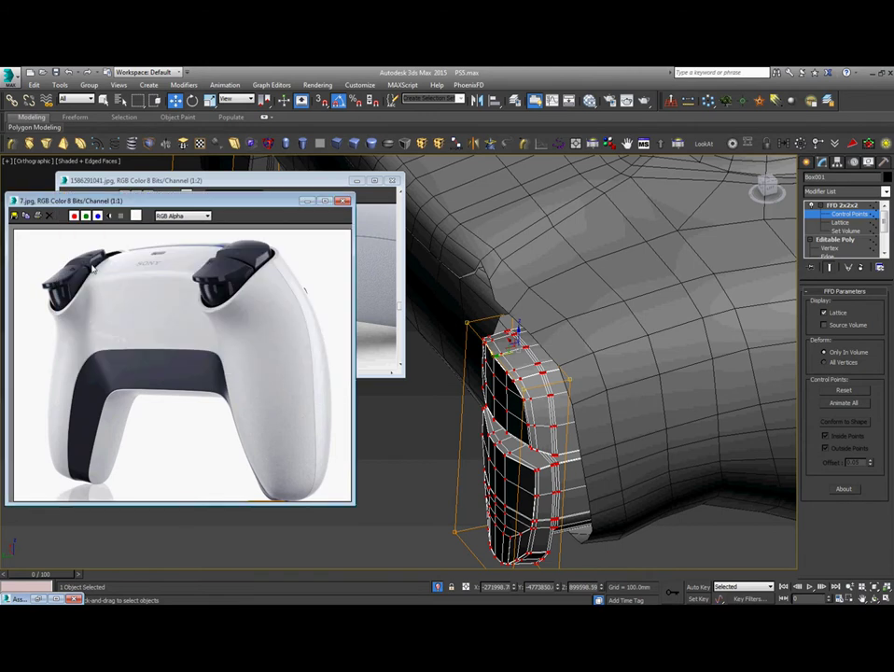
alt+middle_drag(482, 454, 505, 456)
drag(590, 398, 591, 391)
scroll(571, 411, up, 2)
mouse_move(519, 418)
mouse_down()
mouse_move(538, 421)
mouse_move(527, 426)
mouse_up()
scroll(525, 427, down, 3)
middle_drag(522, 432, 555, 403)
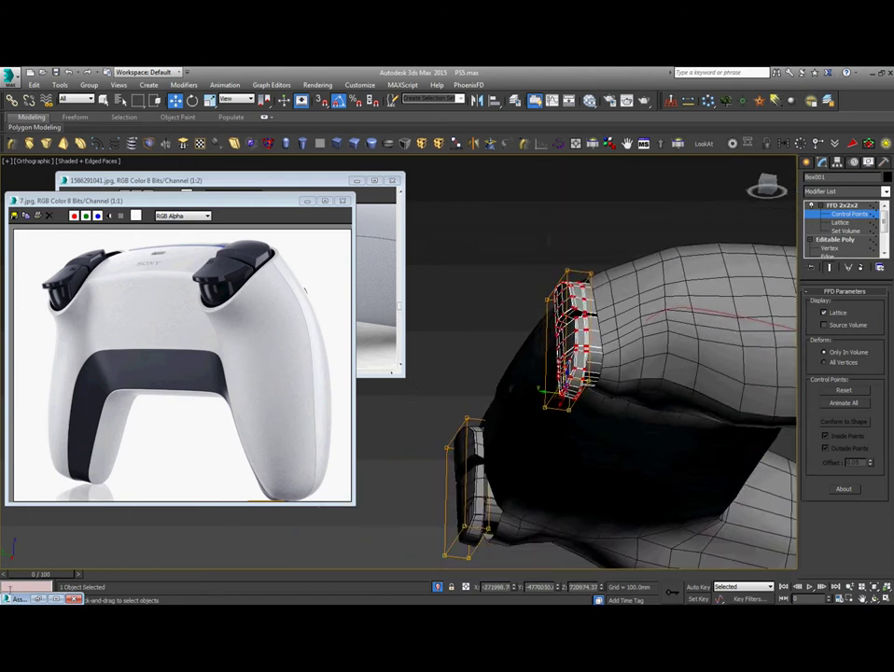
Open the 4.jpg reference from the Asset Browser and place it beside the model.
click(40, 598)
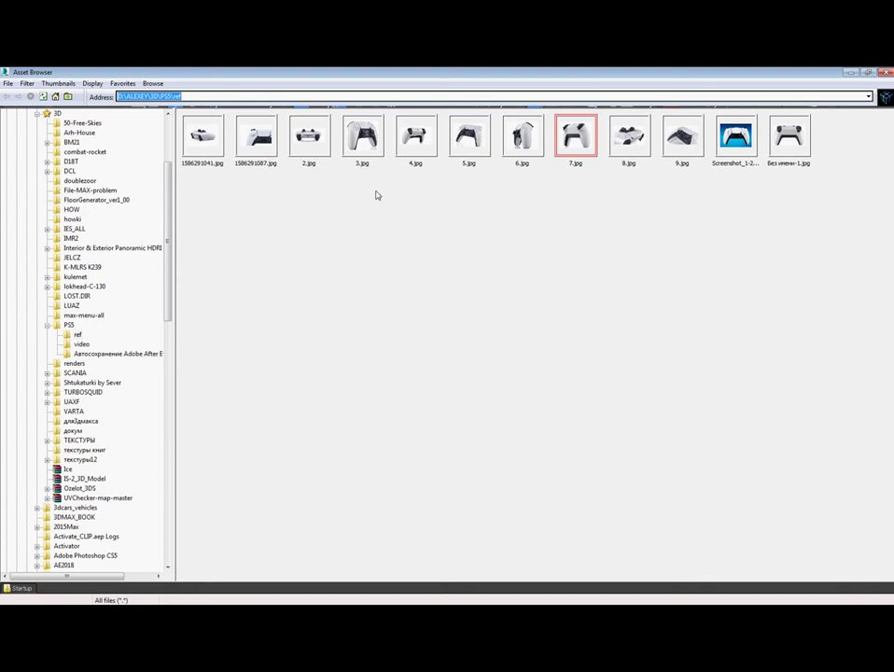
click(213, 142)
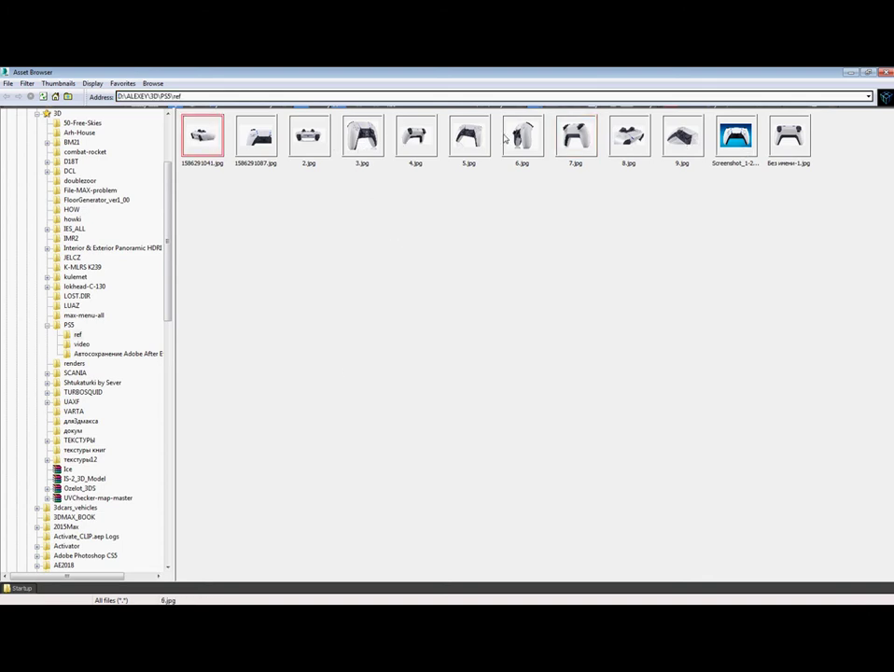
click(518, 136)
click(427, 138)
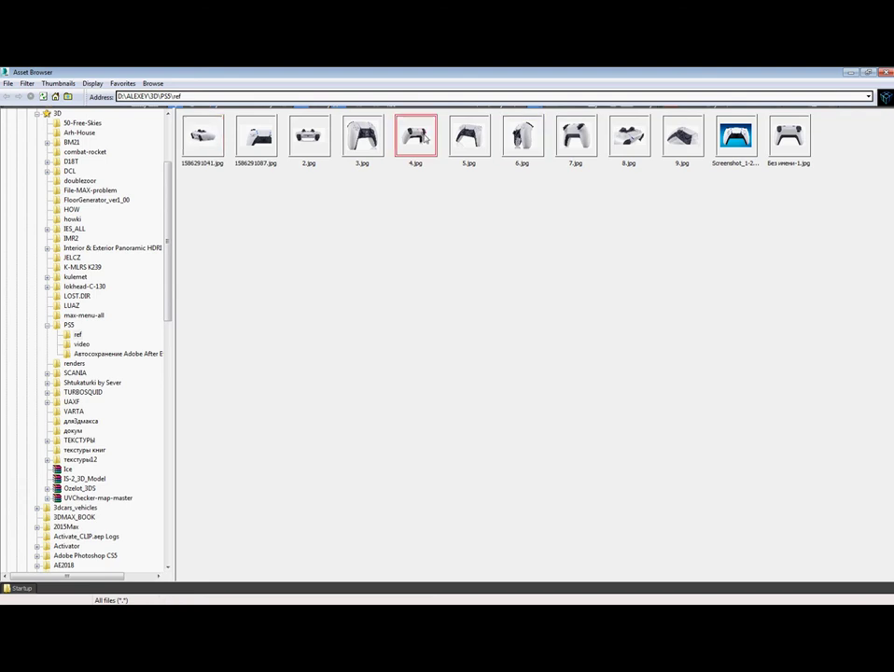
double_click(427, 138)
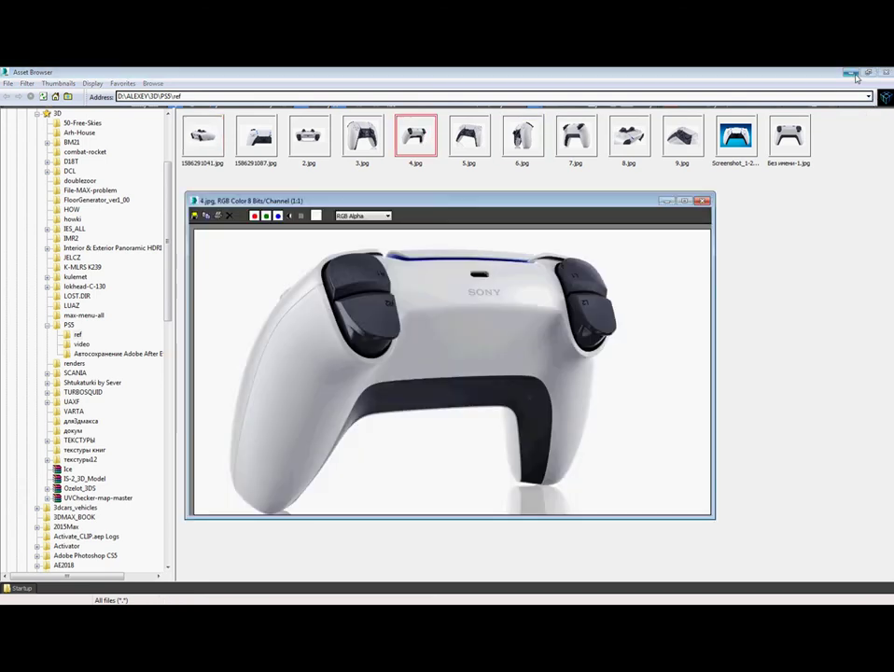
click(852, 73)
drag(503, 204, 294, 90)
Leave FFD control point editing and examine the shoulder buttons from the side against the 4.jpg reference.
scroll(521, 468, down, 4)
alt+middle_drag(521, 470, 650, 528)
middle_drag(591, 469, 715, 478)
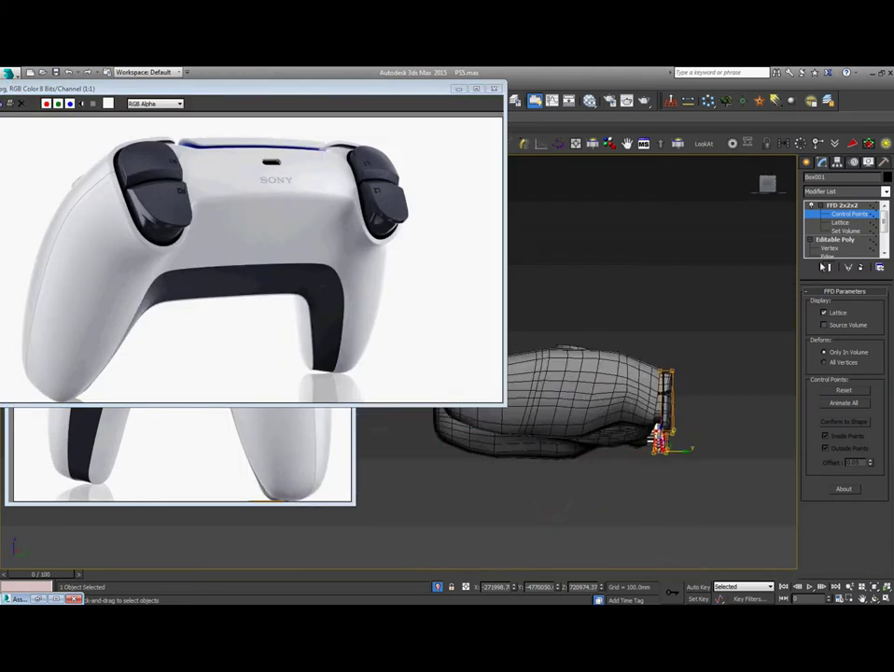
scroll(822, 261, up, 2)
click(855, 204)
key(w)
click(706, 272)
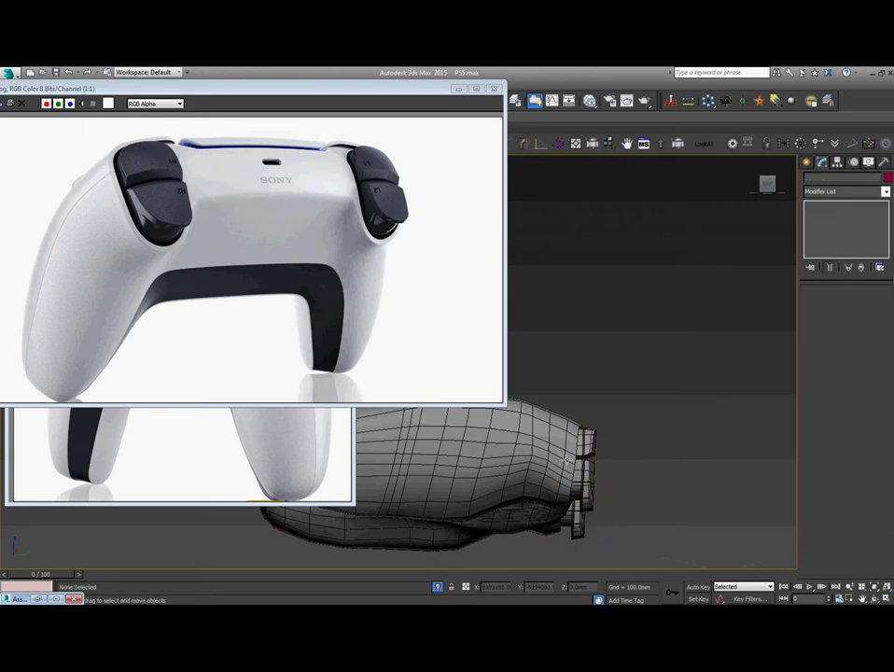
click(592, 446)
scroll(616, 494, up, 4)
middle_drag(616, 494, 715, 408)
scroll(587, 447, down, 3)
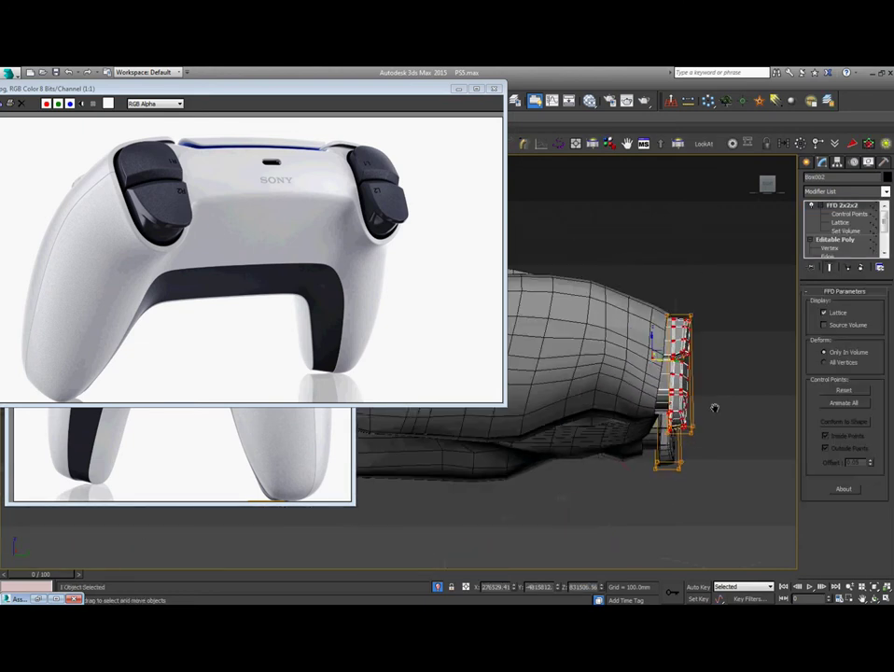
Lower two neighbouring vertices slightly along Z on the side of the shell behind the shoulder buttons.
click(629, 414)
key(1)
scroll(632, 392, up, 6)
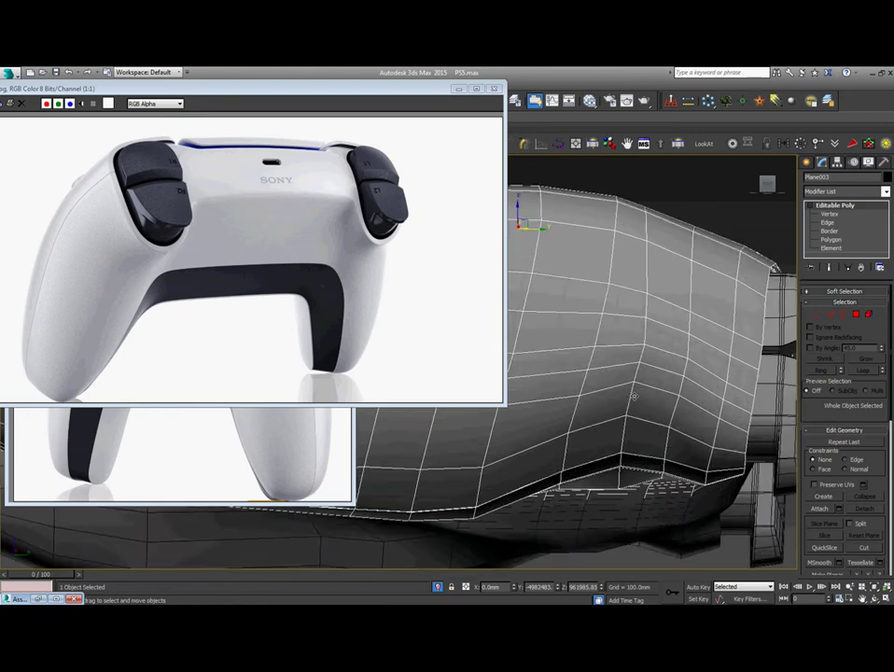
click(635, 375)
ctrl+click(695, 403)
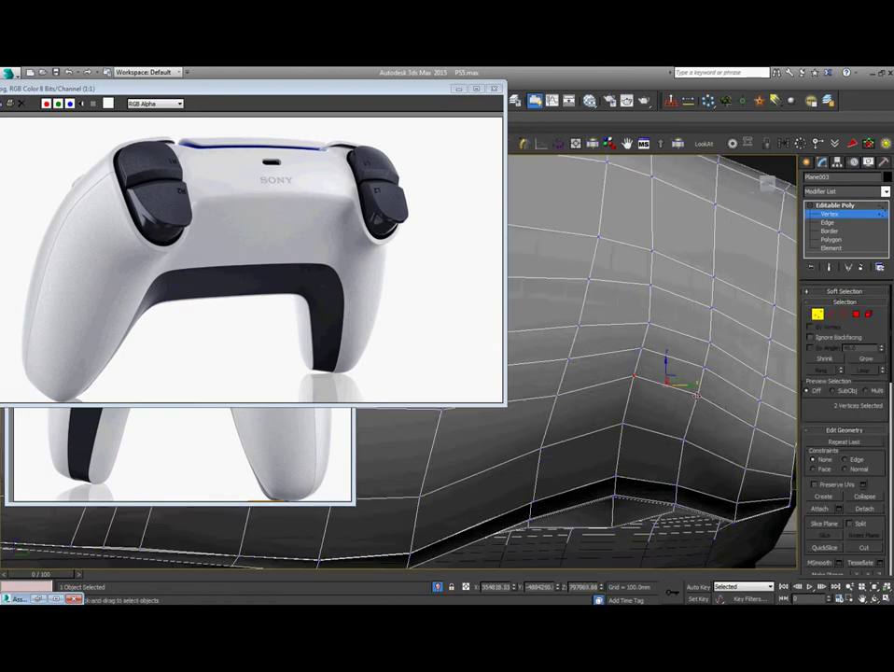
scroll(653, 420, down, 8)
scroll(653, 425, up, 8)
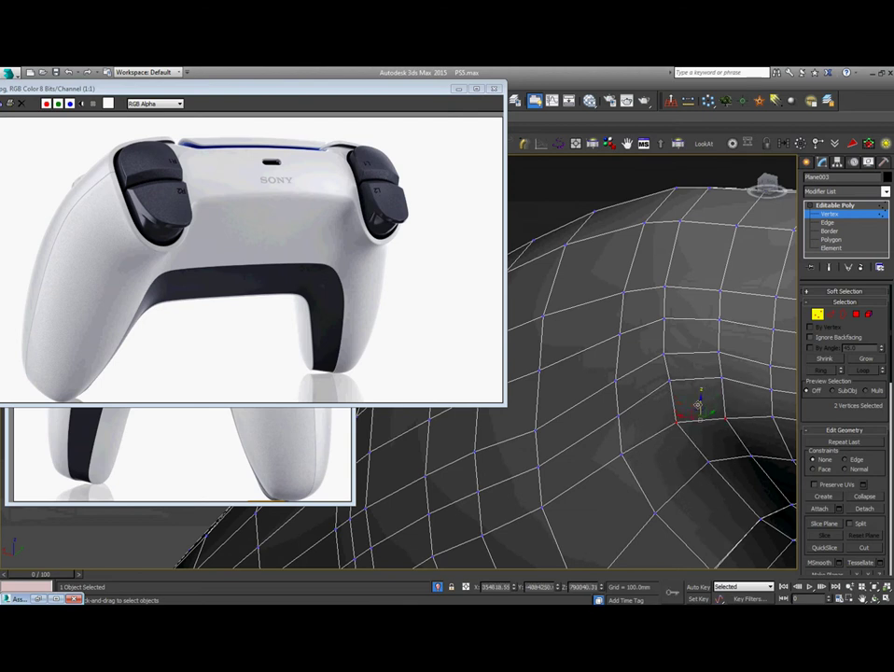
Shift one vertex of the lowered pair slightly to smooth the shell's curve behind the shoulder buttons.
click(665, 443)
click(676, 422)
alt+middle_drag(651, 439, 679, 443)
drag(657, 422, 661, 424)
scroll(661, 423, down, 6)
scroll(662, 423, up, 4)
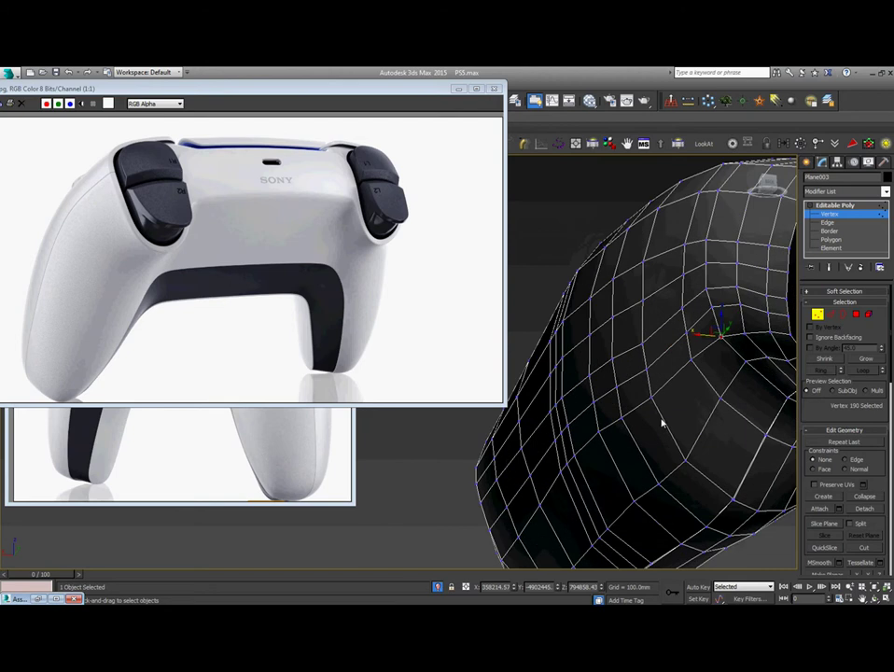
Move two adjacent vertices down on the hollow of the shell beside the shoulder button opening.
alt+middle_drag(649, 454, 575, 498)
scroll(672, 414, up, 5)
scroll(653, 436, down, 5)
scroll(630, 417, up, 5)
click(621, 405)
scroll(635, 425, down, 3)
alt+middle_drag(634, 424, 625, 414)
scroll(631, 417, up, 3)
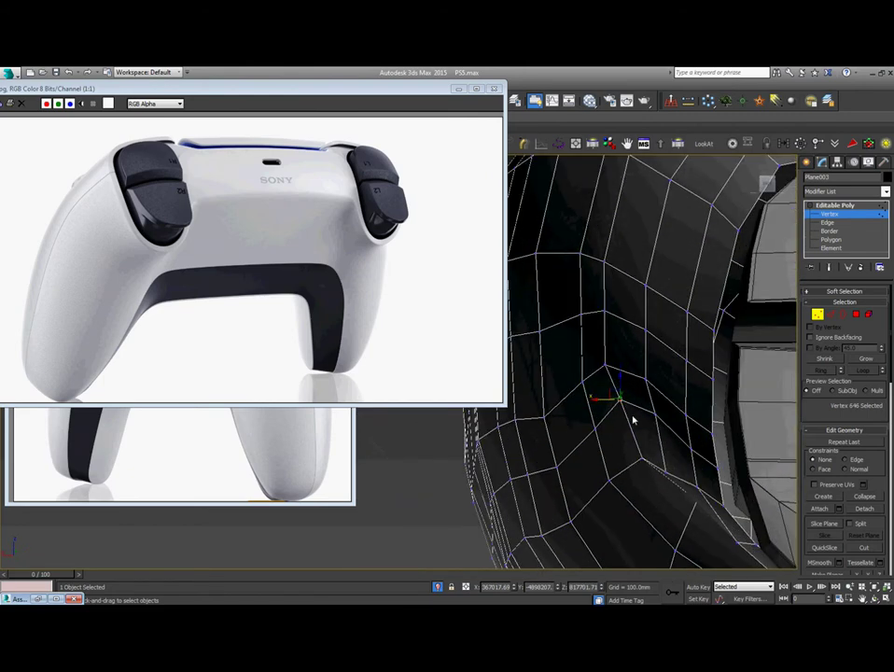
ctrl+click(657, 404)
drag(633, 398, 636, 415)
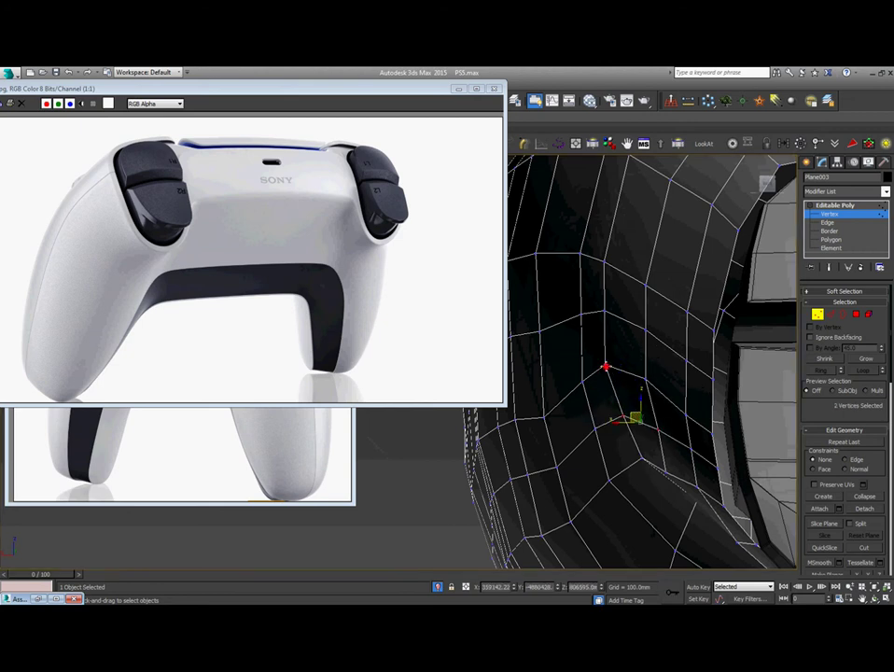
Examine the edge loops and surface flow of the shell around the shoulder buttons and along the underside.
click(606, 367)
scroll(608, 370, down, 3)
middle_drag(614, 379, 649, 410)
mouse_move(649, 410)
alt+middle_down()
mouse_move(645, 417)
mouse_move(659, 415)
alt+middle_up()
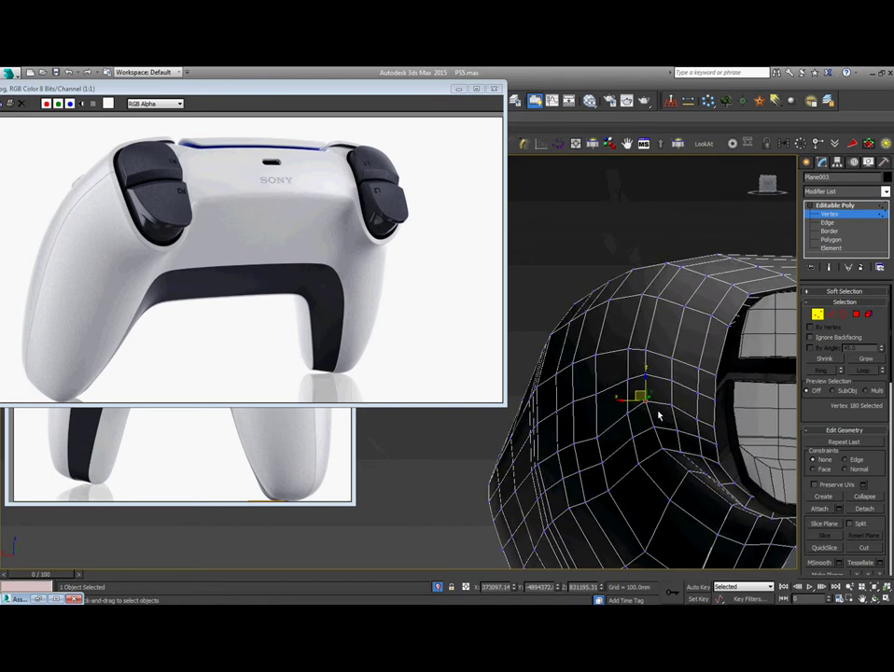
key(2)
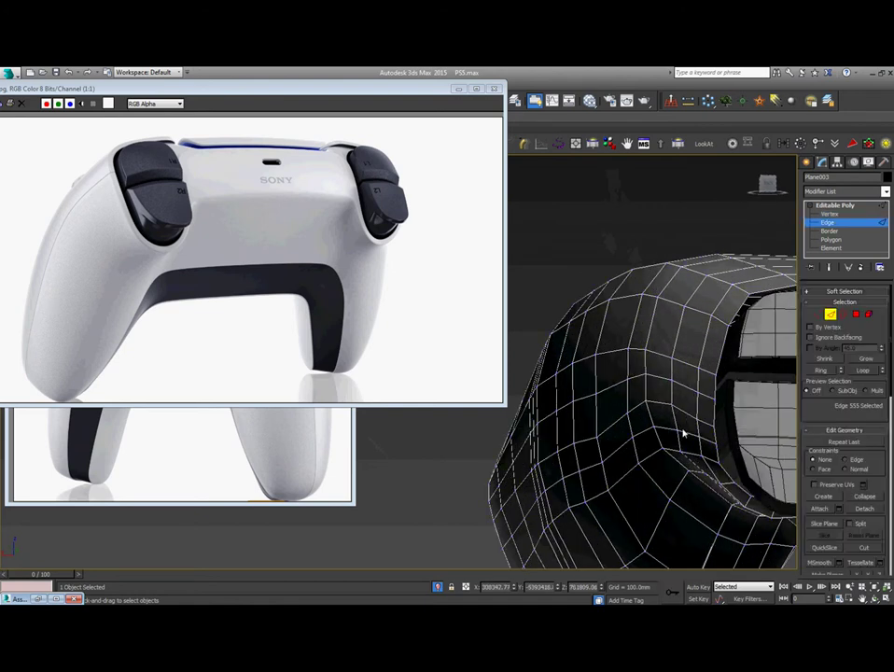
double_click(682, 432)
scroll(669, 450, down, 3)
alt+middle_drag(669, 450, 626, 472)
scroll(625, 476, up, 3)
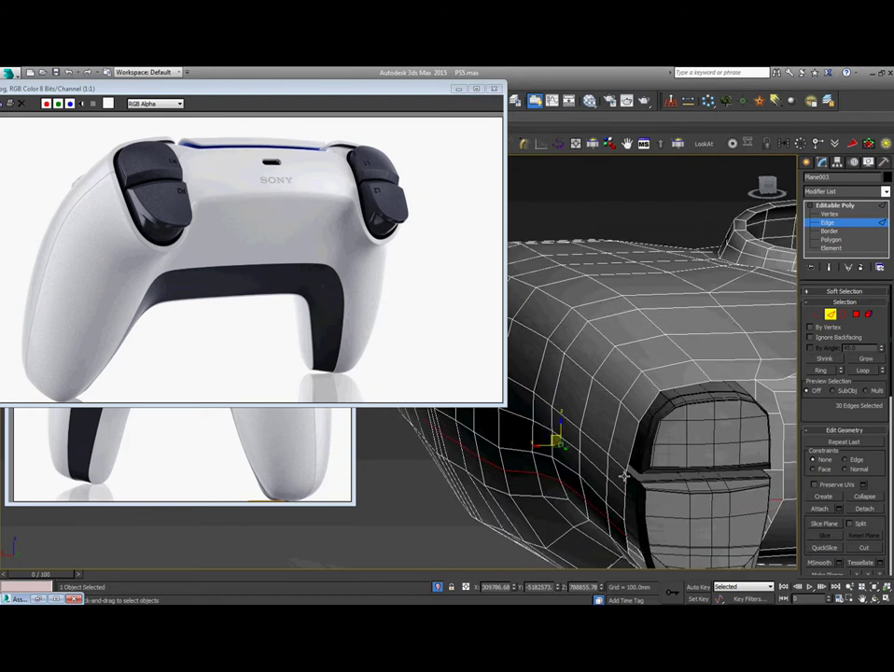
click(624, 476)
scroll(667, 456, up, 3)
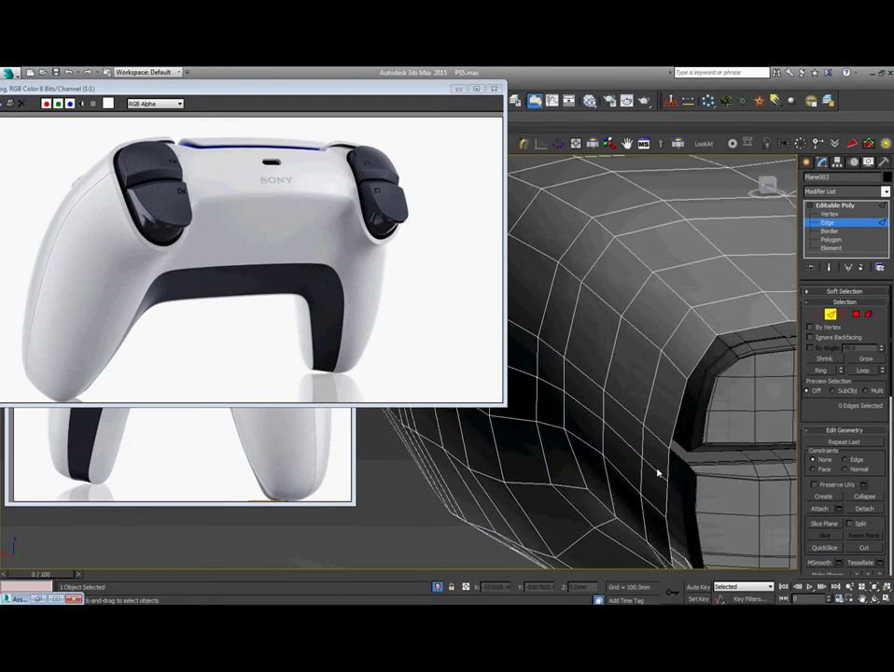
scroll(658, 474, down, 5)
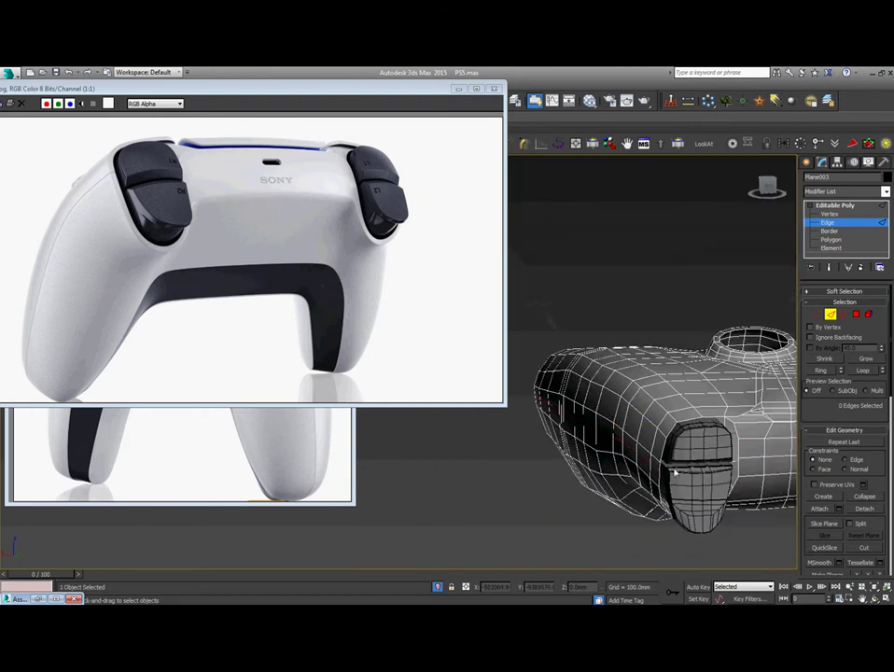
click(739, 474)
alt+middle_drag(739, 494, 711, 433)
mouse_move(710, 432)
alt+middle_down()
mouse_move(693, 451)
mouse_move(706, 423)
mouse_move(697, 425)
alt+middle_up()
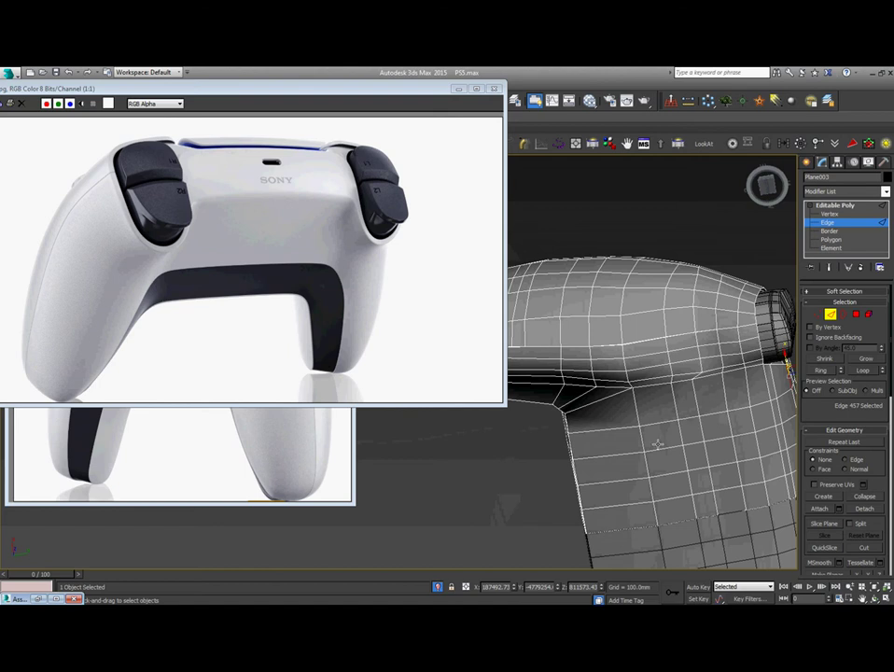
Select the block of 20 polygons on the shell's underside panel between the centre line and the grip.
key(4)
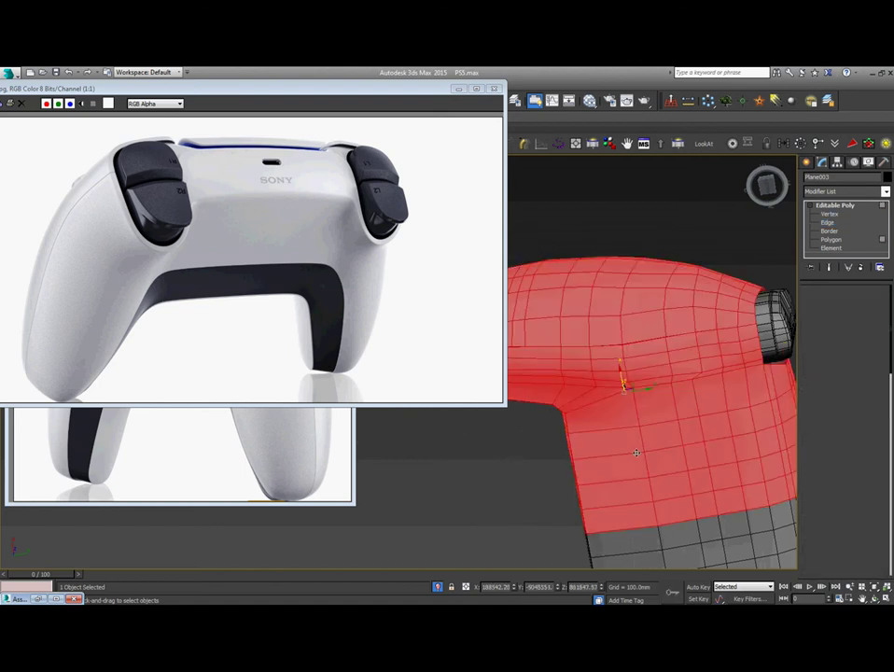
click(612, 443)
ctrl+click(621, 466)
ctrl+click(623, 492)
ctrl+click(630, 512)
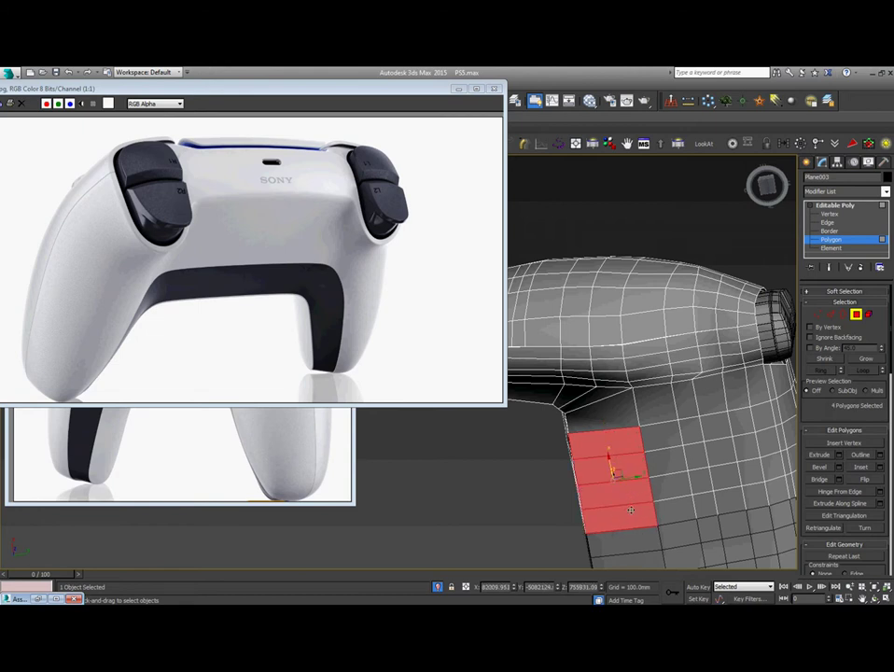
ctrl+click(669, 505)
ctrl+click(671, 486)
ctrl+click(669, 461)
ctrl+click(669, 437)
ctrl+click(690, 431)
ctrl+click(714, 427)
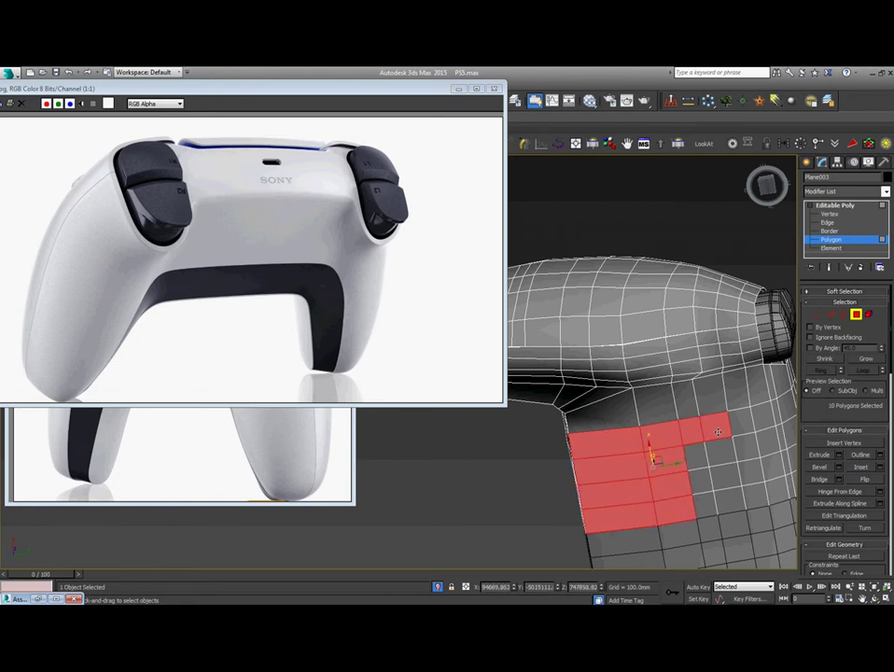
ctrl+click(720, 450)
ctrl+click(697, 458)
ctrl+click(702, 480)
ctrl+click(723, 475)
ctrl+click(723, 500)
ctrl+click(717, 504)
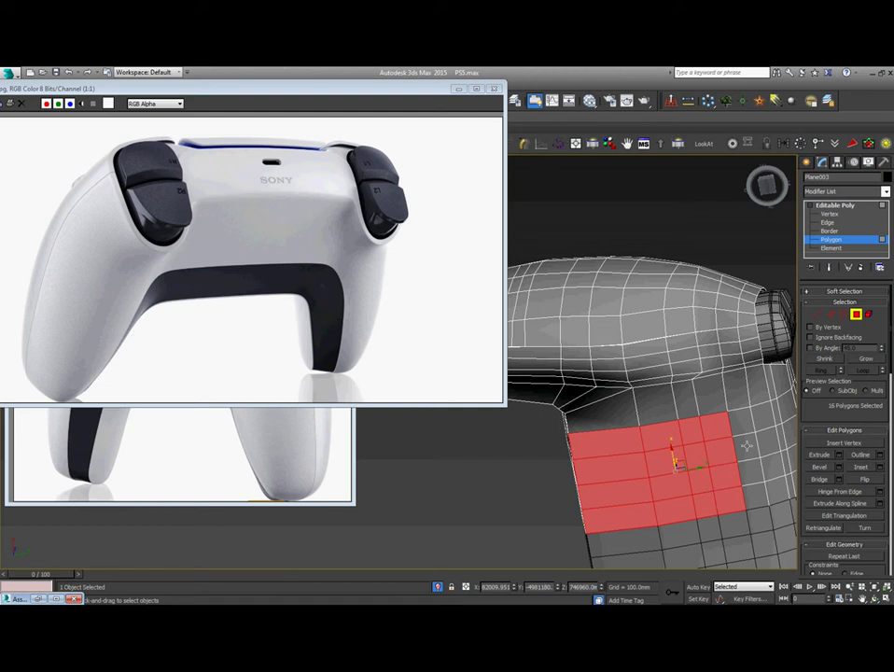
ctrl+click(747, 422)
ctrl+click(749, 443)
ctrl+click(752, 465)
ctrl+click(751, 490)
Scale the selected underside polygons slightly and return to the Move tool.
alt+middle_drag(751, 490, 709, 482)
right_click(712, 426)
click(727, 455)
drag(690, 470, 689, 478)
right_click(688, 423)
click(719, 435)
Examine the underside panel, the inner seam and the edge loops across the grip.
alt+middle_drag(719, 435, 647, 463)
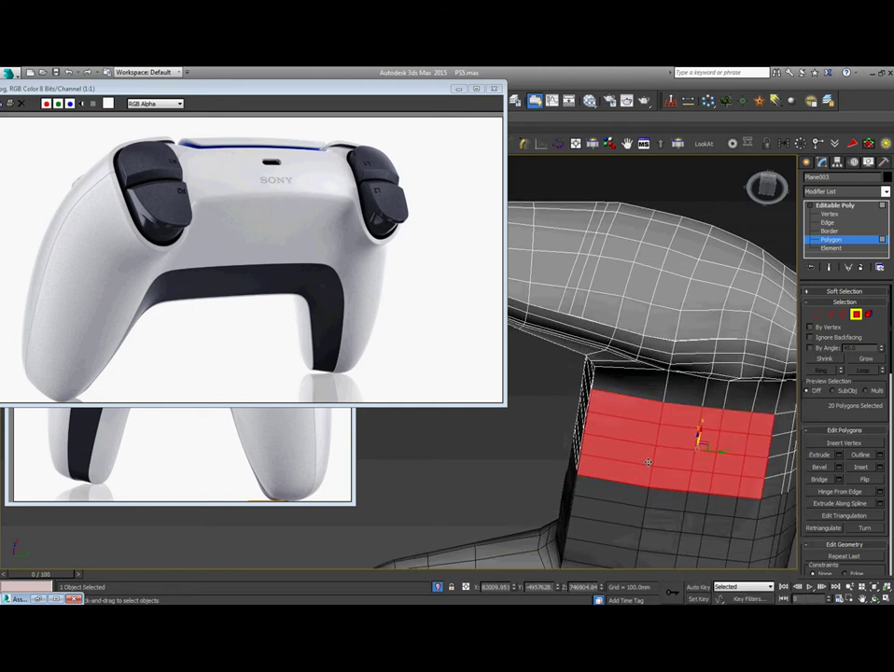
alt+middle_drag(593, 445, 611, 422)
scroll(611, 422, up, 5)
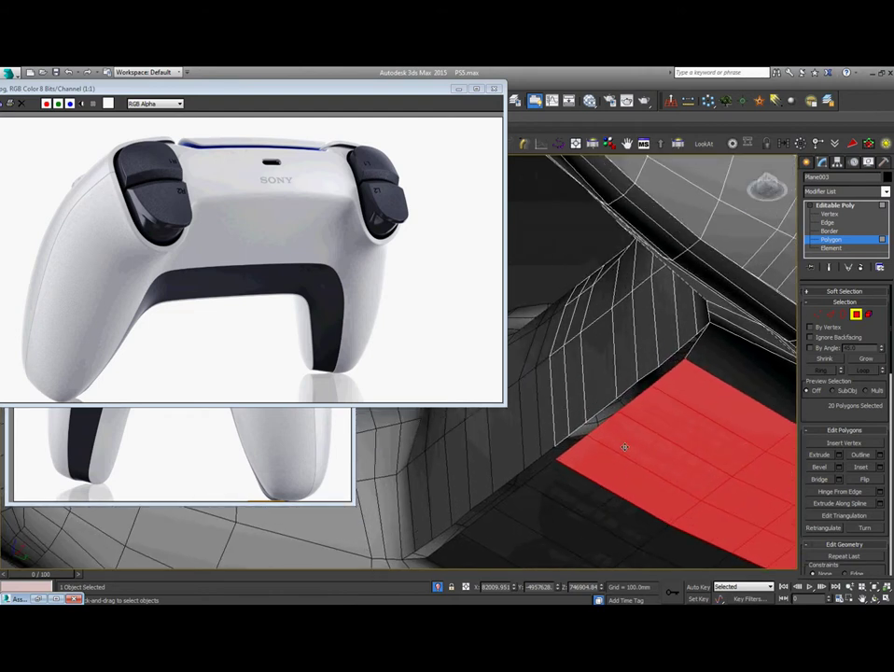
scroll(624, 447, down, 3)
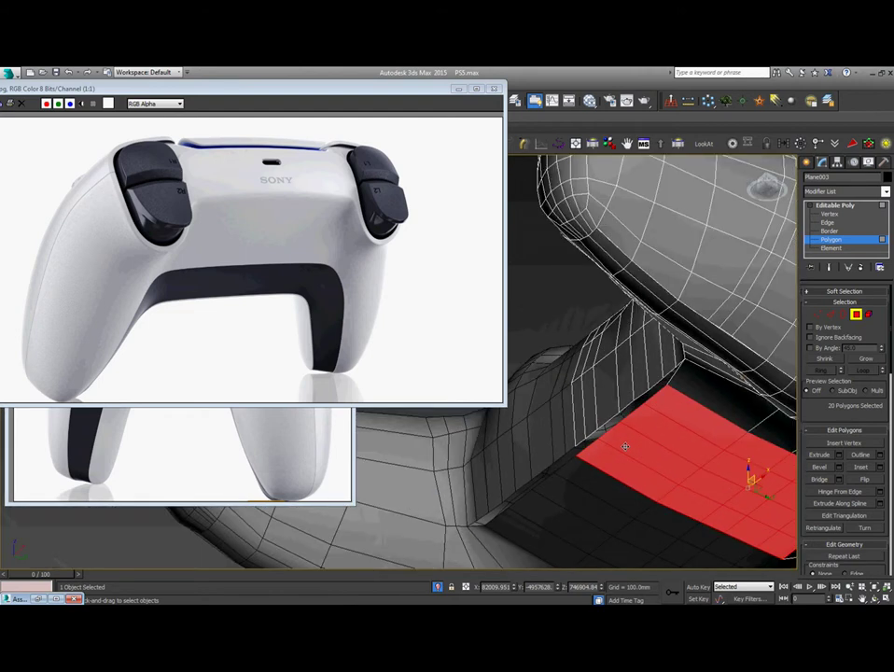
scroll(624, 447, down, 5)
alt+middle_drag(625, 447, 610, 510)
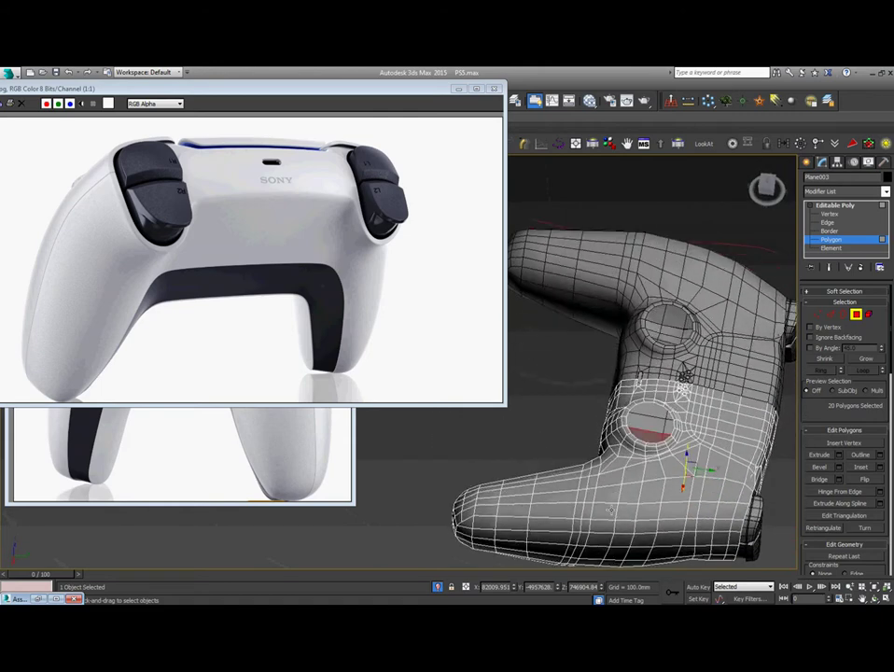
scroll(606, 495, up, 4)
key(2)
scroll(581, 449, down, 4)
mouse_move(581, 449)
alt+middle_down()
mouse_move(708, 451)
mouse_move(742, 431)
mouse_move(710, 371)
mouse_move(666, 349)
mouse_move(566, 375)
mouse_move(568, 442)
alt+middle_up()
scroll(567, 442, up, 4)
scroll(582, 480, down, 1)
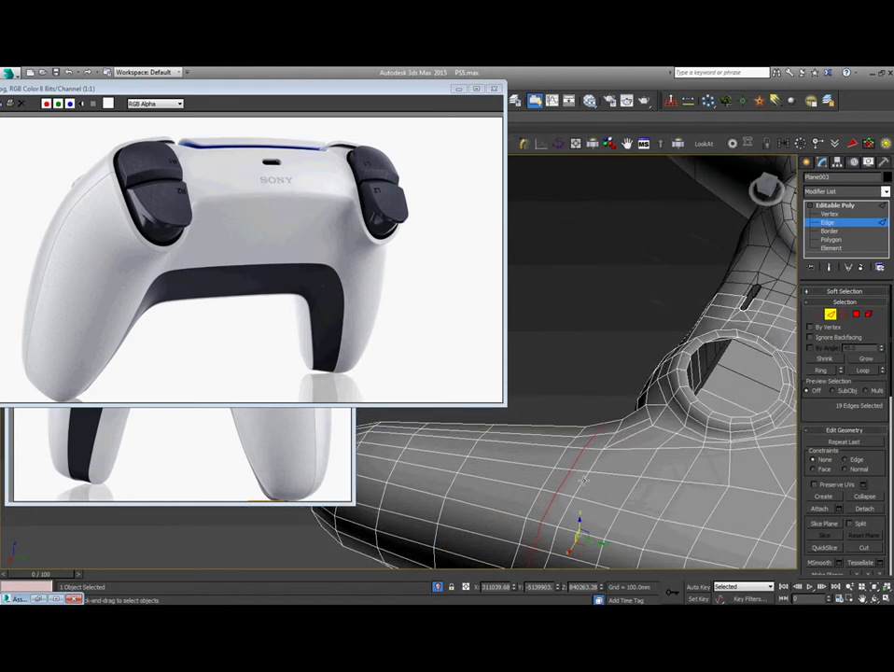
click(584, 481)
middle_drag(614, 490, 644, 361)
scroll(604, 405, down, 1)
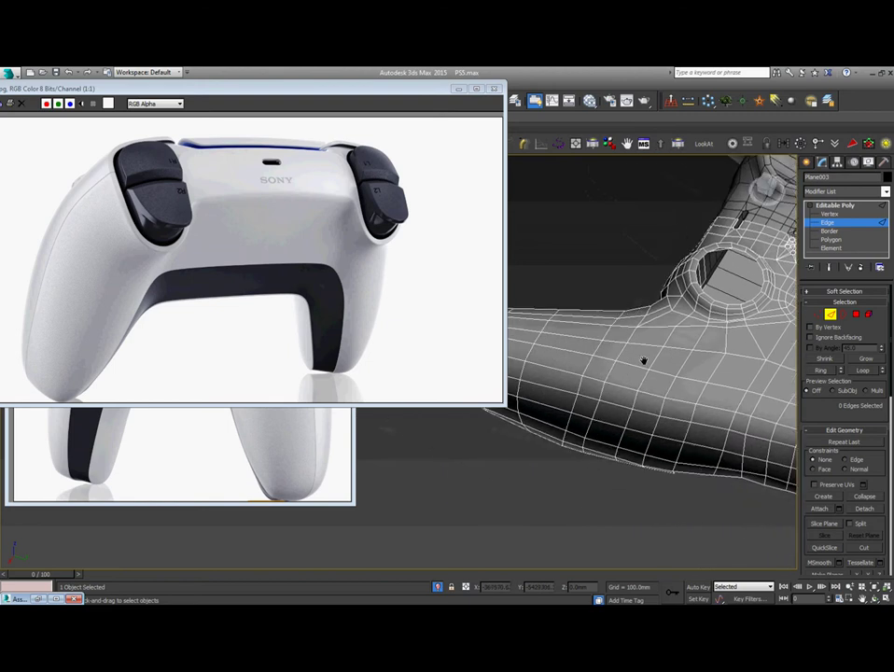
Remove the edge loops crossing the top of the shell and running down its side behind the shoulder buttons.
alt+middle_drag(696, 470, 631, 412)
double_click(631, 416)
scroll(629, 458, down, 2)
alt+middle_drag(628, 463, 670, 570)
ctrl+double_click(686, 522)
scroll(686, 521, down, 3)
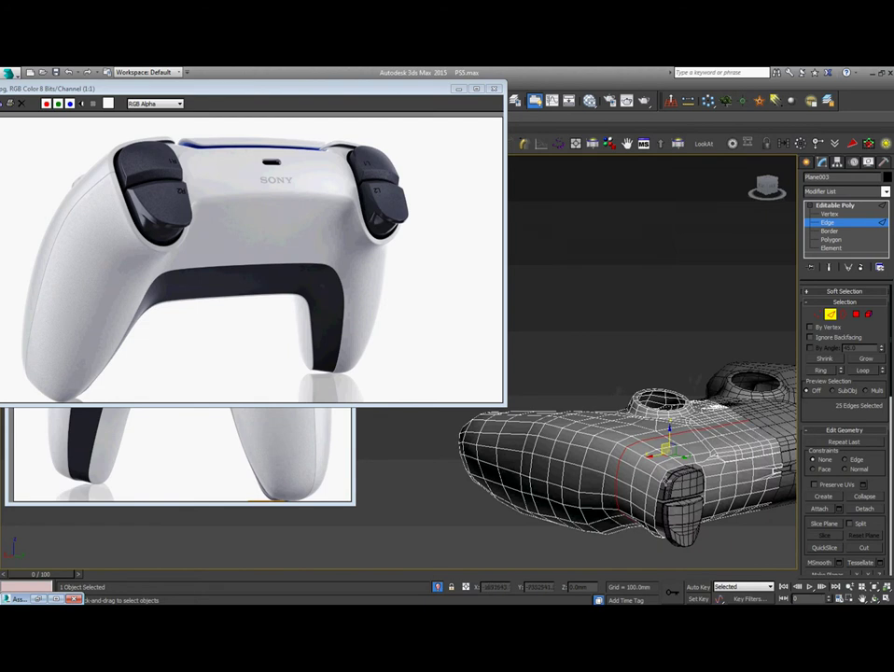
scroll(682, 497, up, 5)
key(ctrl+BackSpace)
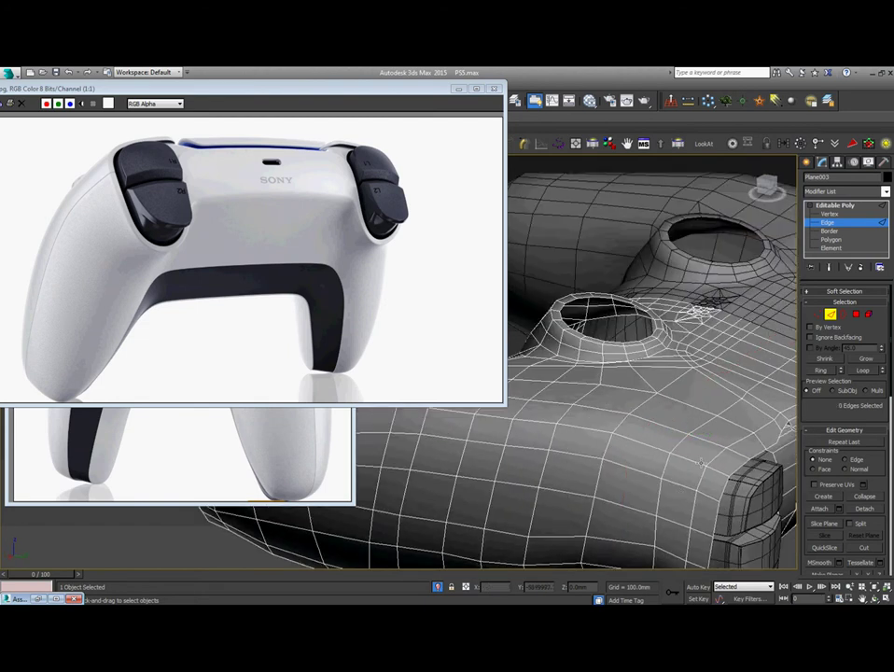
Minimize the 7.jpg and 4.jpg references and bring the 1586291041.jpg reference into view.
middle_drag(705, 457, 583, 460)
click(308, 444)
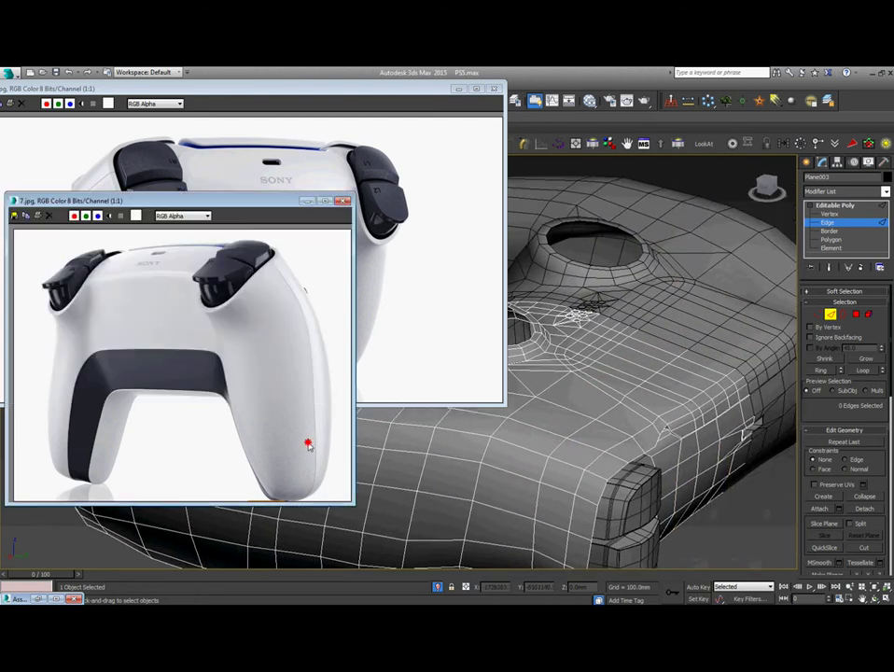
click(308, 201)
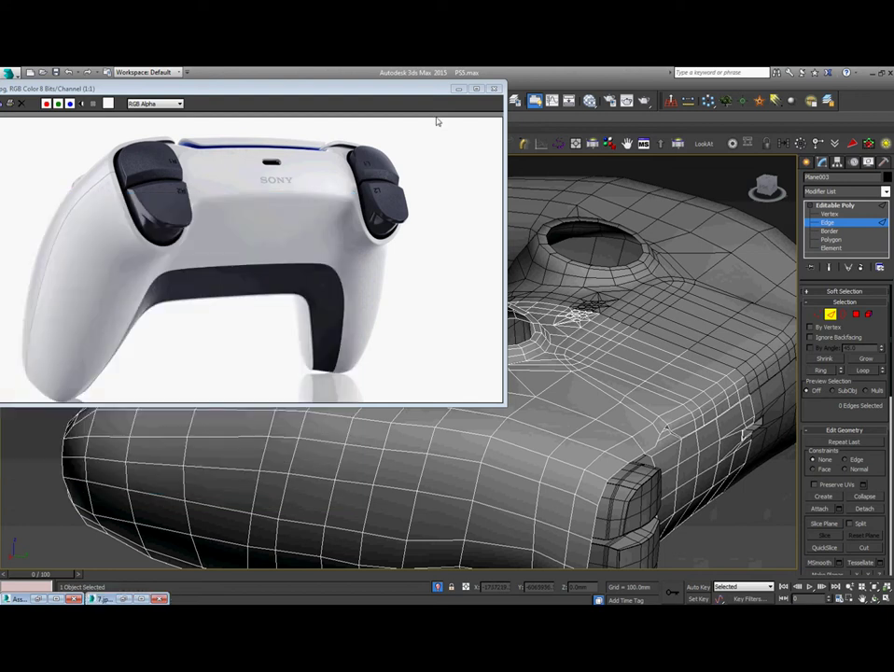
click(457, 90)
click(327, 228)
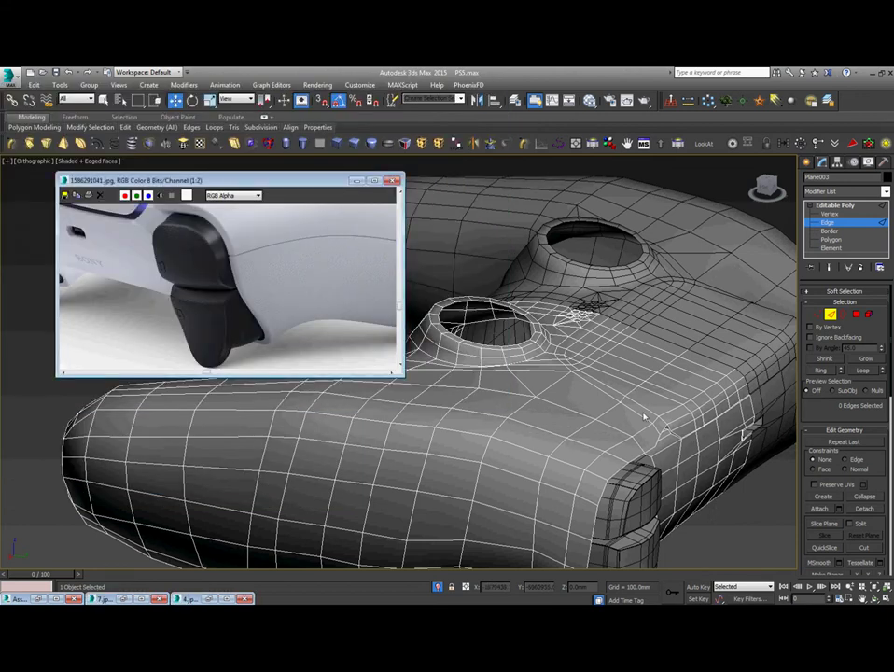
Compare the fit between the shoulder buttons and the shell opening with the reference photo.
alt+middle_drag(644, 417, 552, 353)
click(837, 205)
click(549, 467)
scroll(560, 457, down, 4)
alt+middle_drag(597, 452, 448, 467)
middle_drag(663, 479, 566, 465)
scroll(489, 399, up, 4)
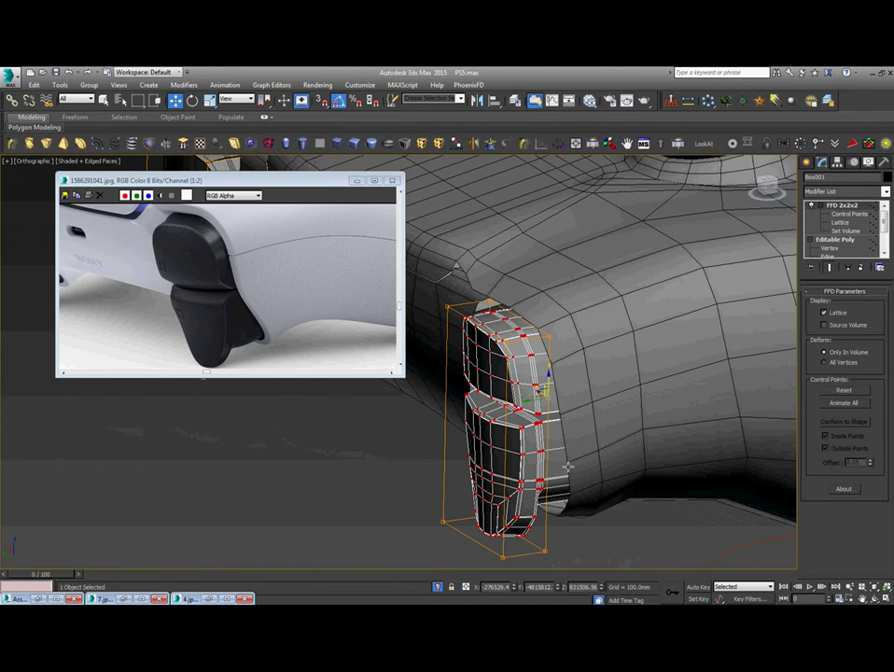
click(570, 467)
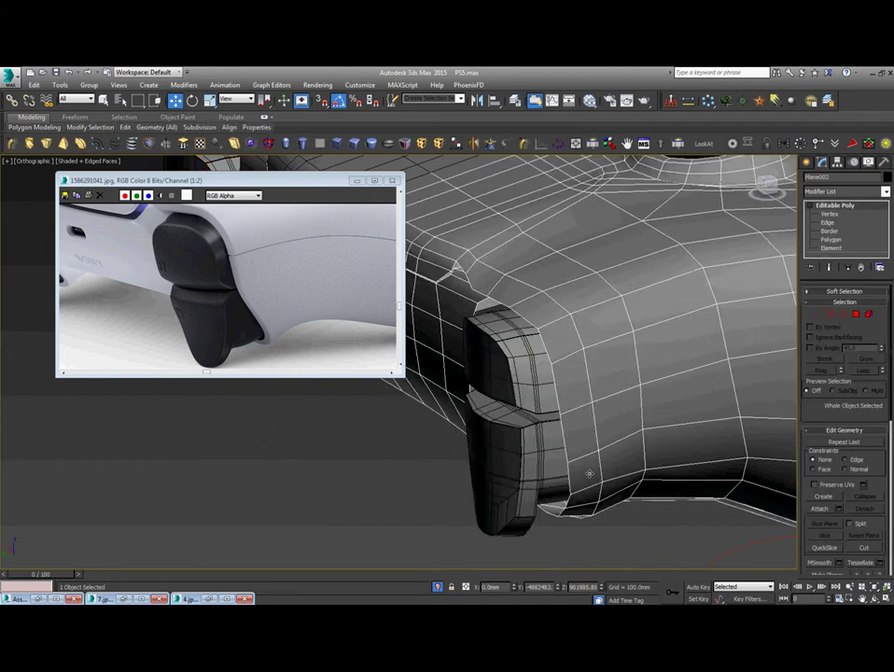
Move the seven shell edges bordering the lower trigger slightly away from it toward the grip.
key(2)
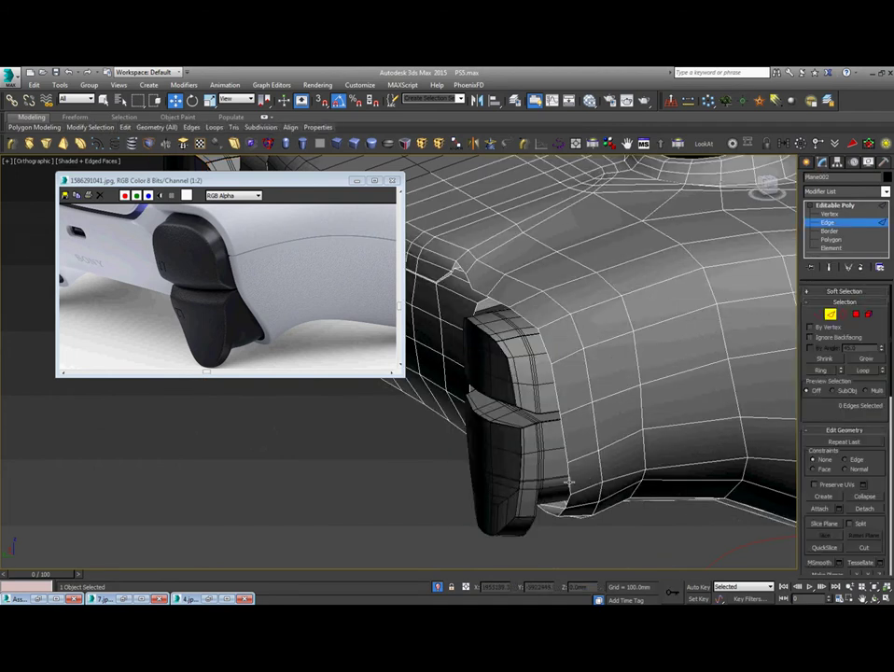
click(571, 478)
alt+middle_drag(571, 478, 555, 458)
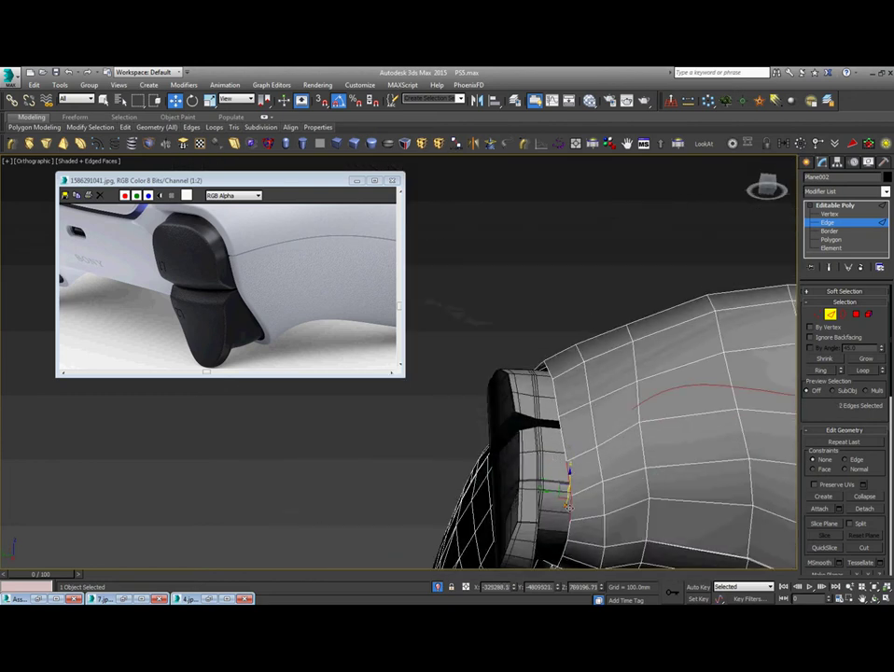
middle_drag(558, 562, 567, 445)
scroll(512, 463, up, 2)
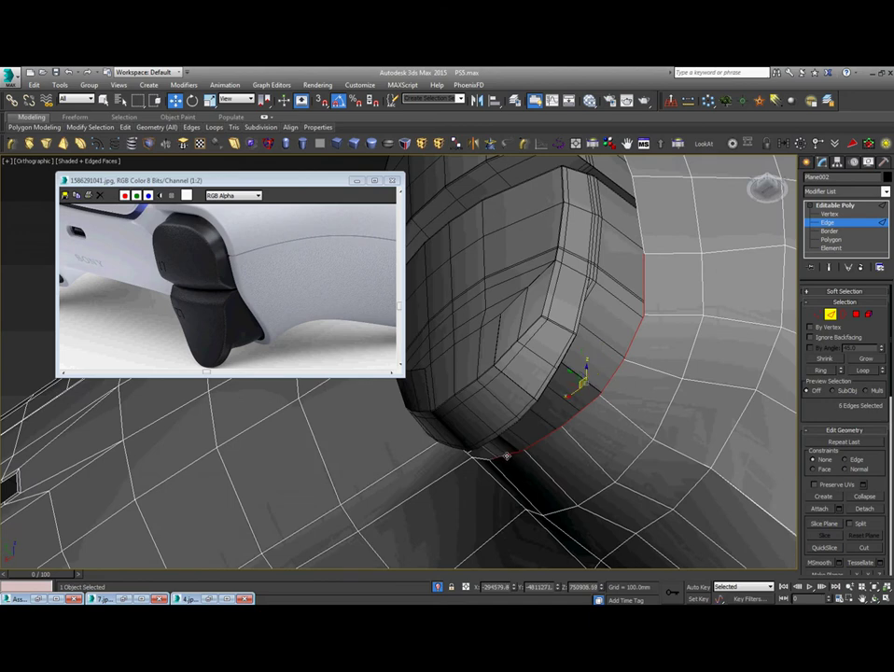
alt+middle_drag(504, 471, 590, 528)
drag(553, 481, 568, 484)
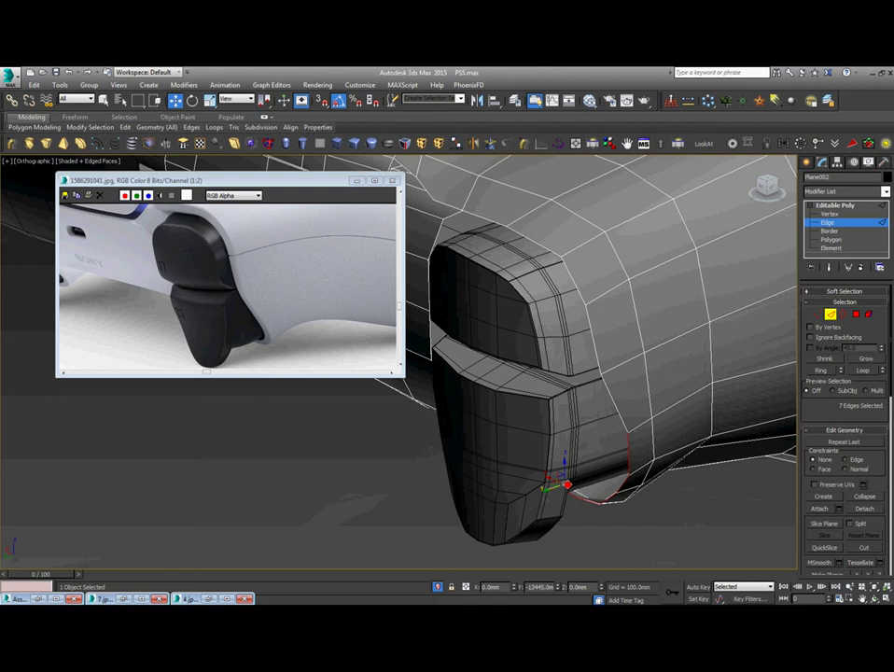
Convert the edge loop just behind the trigger opening to vertices and slide it toward the grip with the Edge constraint.
alt+middle_drag(677, 488, 501, 448)
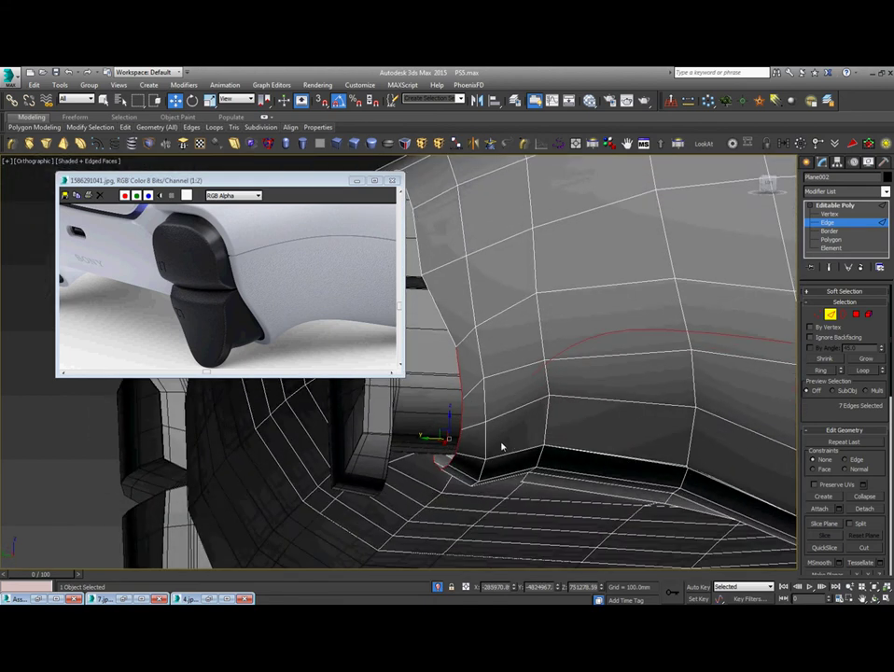
double_click(486, 440)
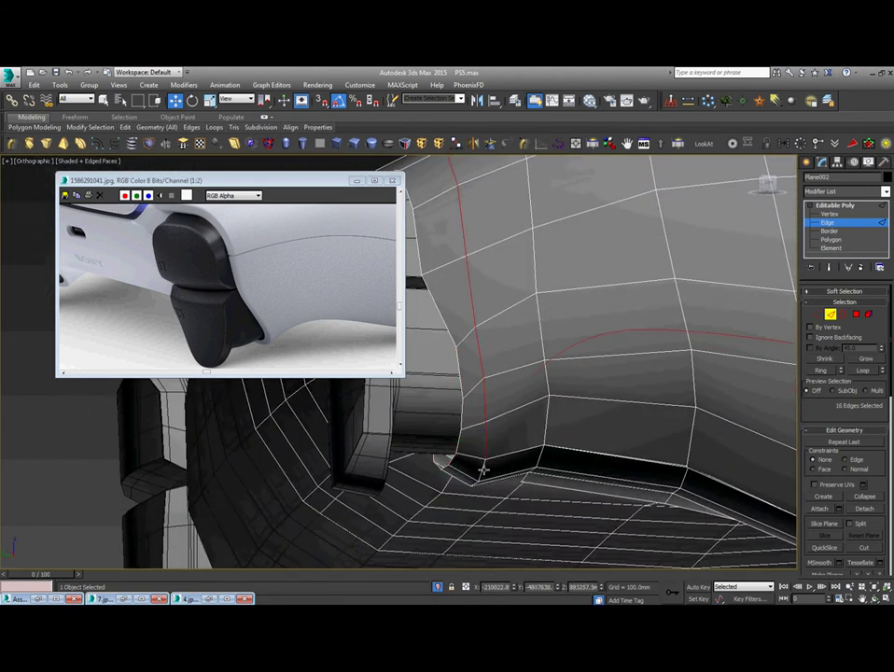
alt+middle_drag(484, 467, 516, 463)
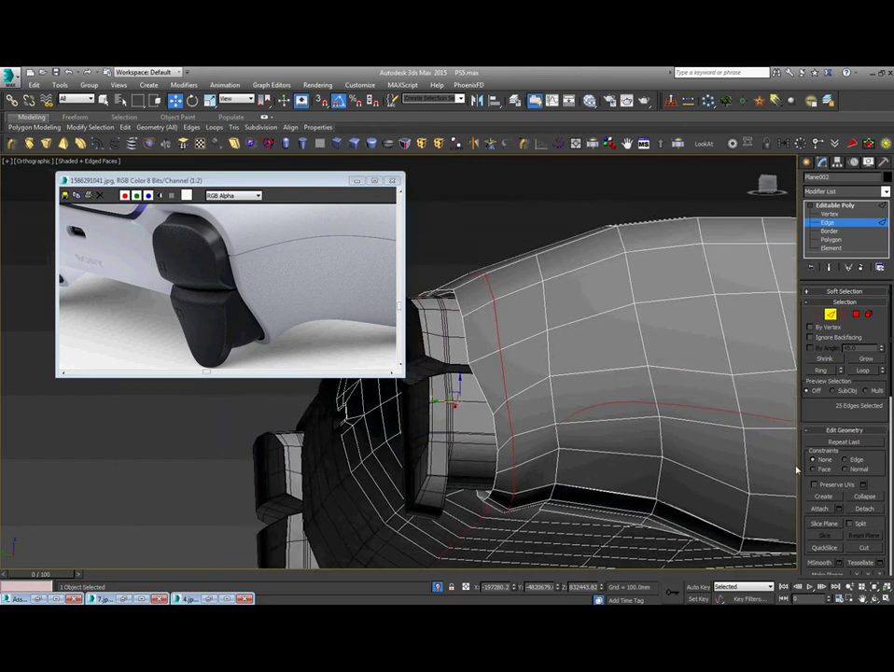
right_click(609, 420)
click(579, 361)
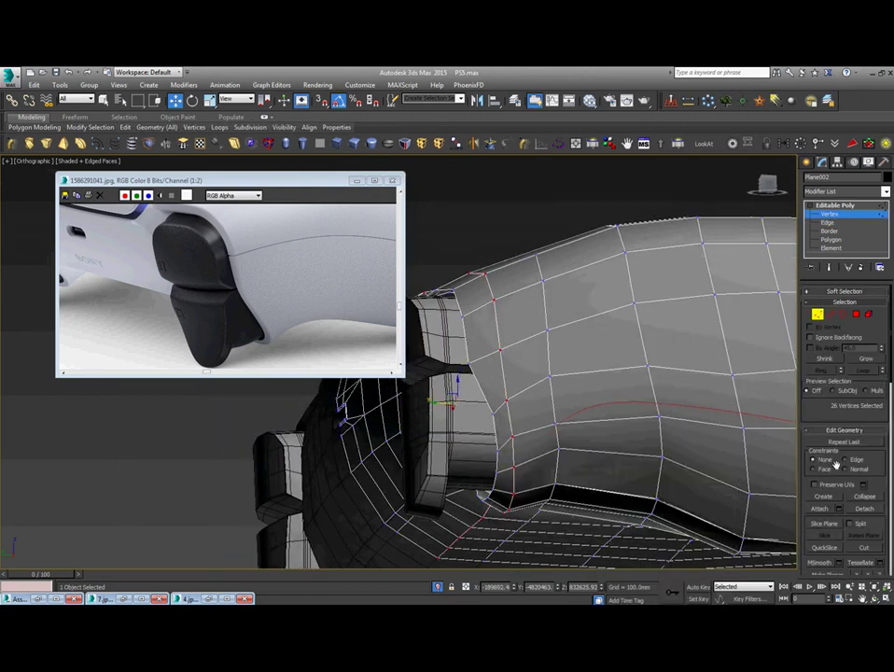
drag(439, 405, 451, 406)
alt+middle_drag(452, 405, 561, 464)
Convert the next edge loop along the grip to vertices and slide it farther from the trigger opening along its edges.
key(2)
middle_drag(573, 509, 515, 417)
scroll(508, 367, up, 2)
ctrl+double_click(513, 367)
right_click(516, 401)
click(484, 337)
alt+middle_drag(477, 360, 537, 424)
drag(473, 382, 487, 384)
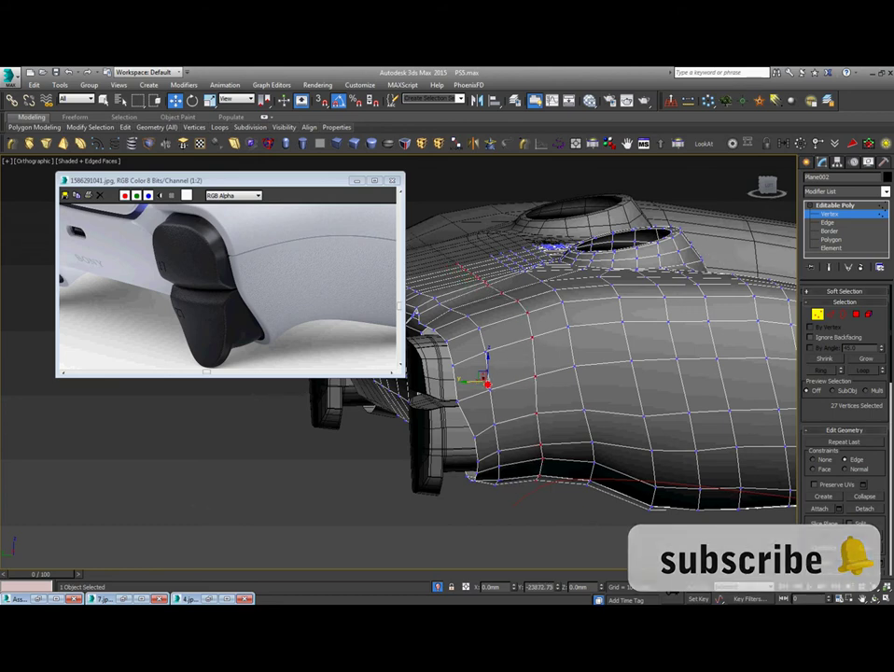
Set the constraint to None and nudge a single vertex on the opening's rim beside the shoulder buttons.
alt+middle_drag(490, 383, 485, 408)
scroll(442, 477, up, 2)
click(436, 470)
scroll(453, 425, up, 3)
drag(433, 423, 439, 419)
alt+middle_drag(444, 400, 539, 456)
scroll(540, 388, up, 10)
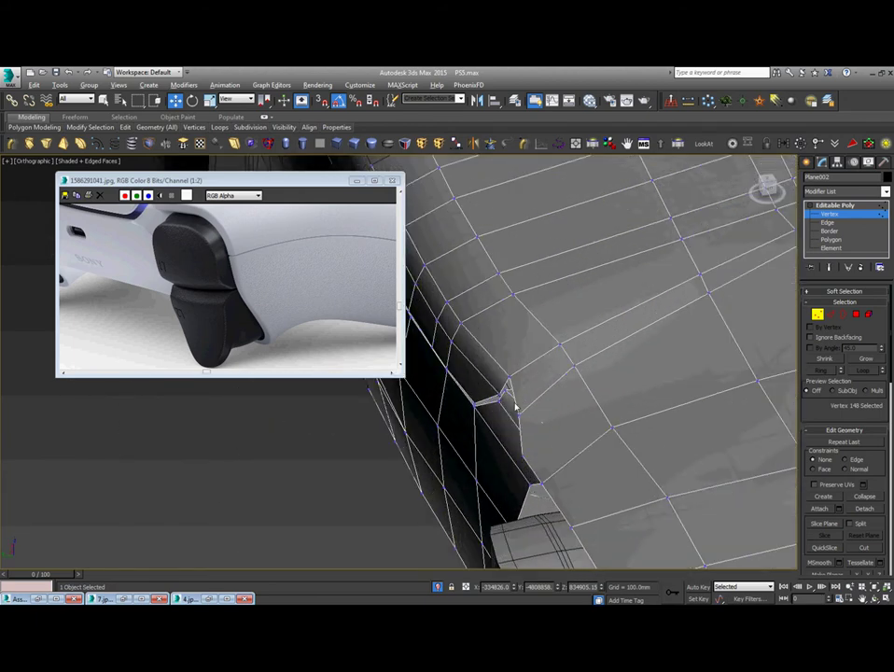
Raise the vertex at the seam's corner near the shoulder buttons.
alt+middle_drag(498, 417, 525, 340)
drag(484, 393, 480, 365)
mouse_move(476, 437)
alt+middle_down()
mouse_move(533, 411)
mouse_move(486, 431)
alt+middle_up()
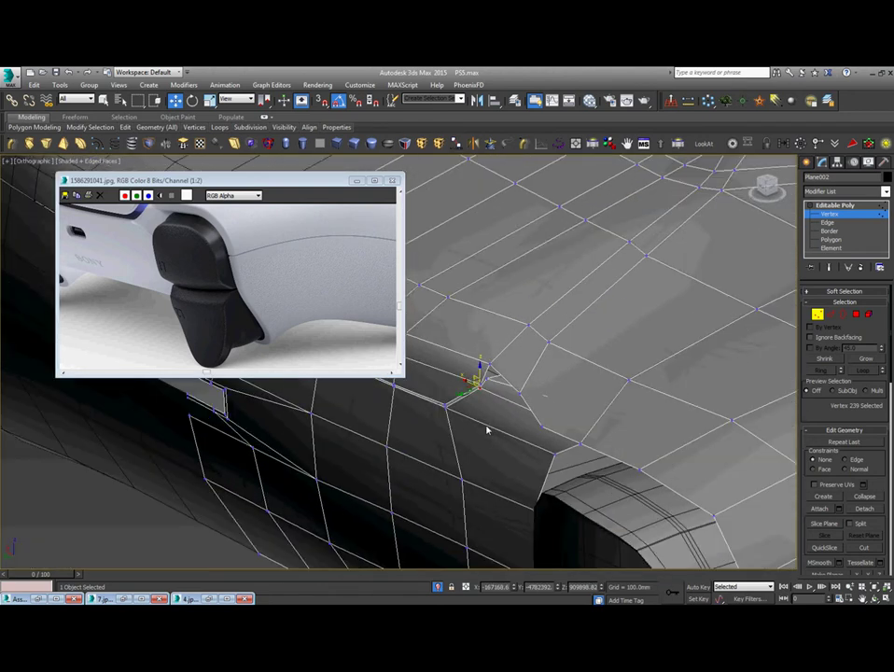
middle_drag(531, 464, 509, 339)
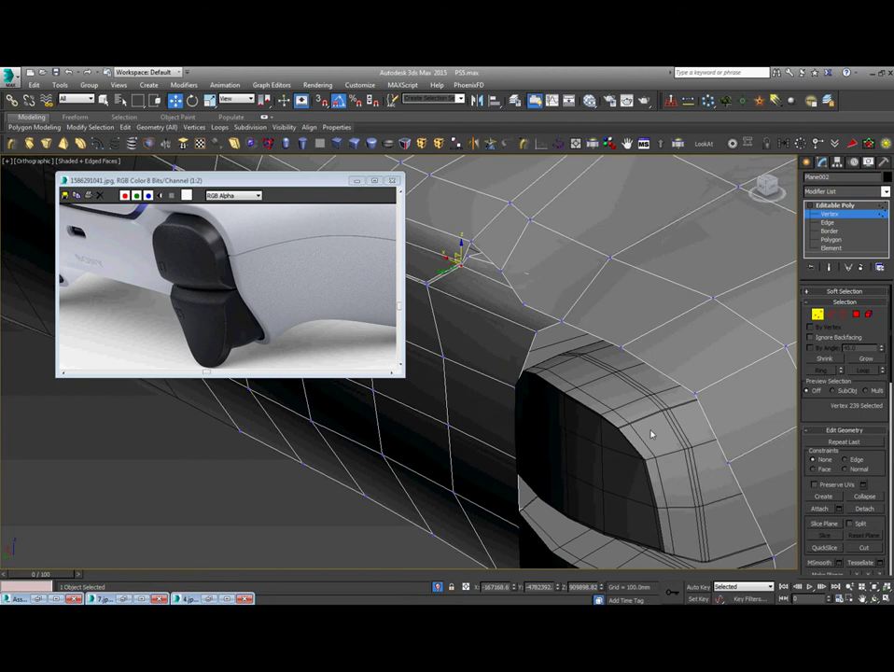
Move the bottom FFD control points of the shoulder button pair outward so the trigger leans toward the grip.
middle_drag(652, 436, 561, 282)
click(839, 207)
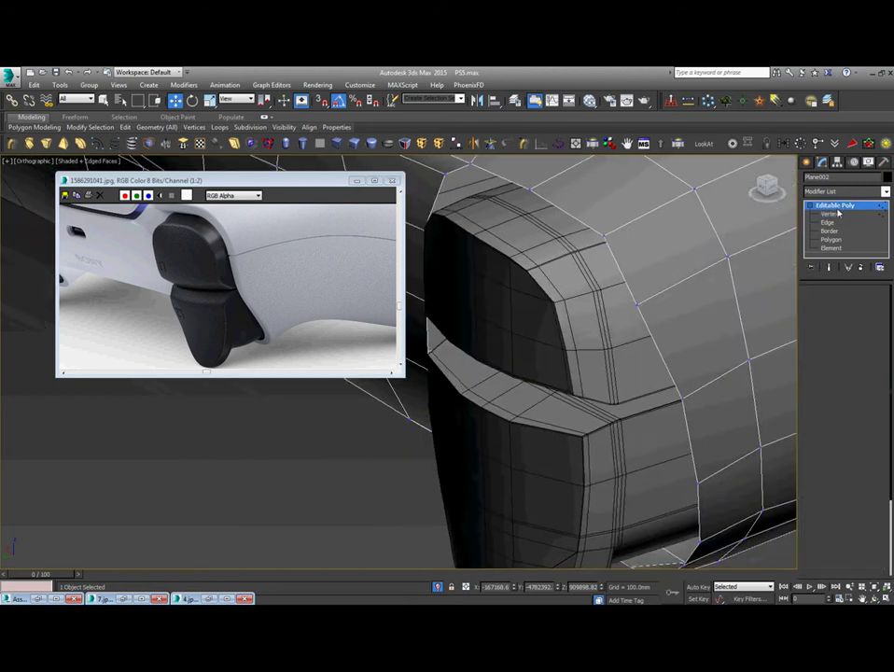
click(600, 433)
scroll(600, 437, up, 4)
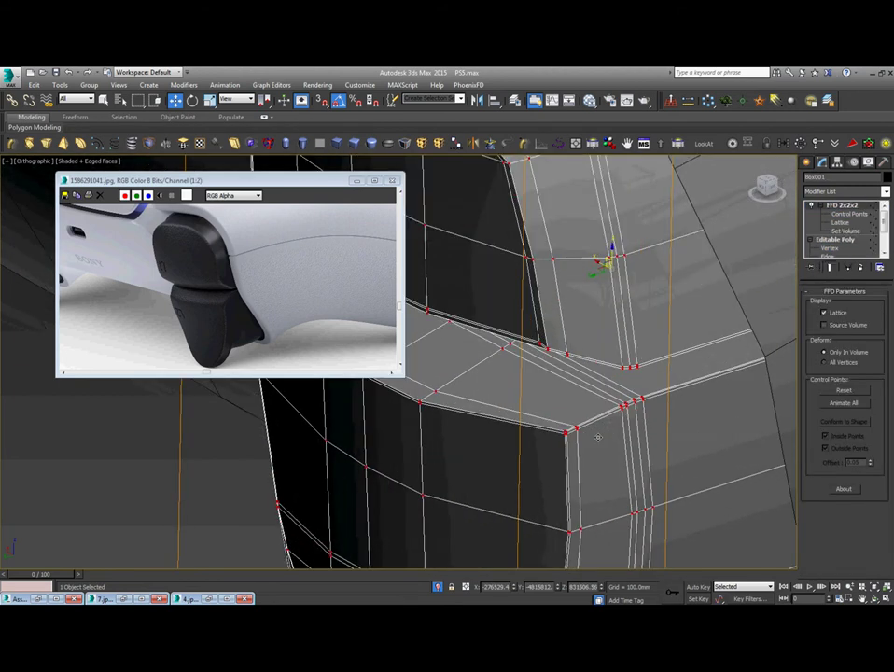
scroll(597, 437, down, 10)
alt+middle_drag(589, 459, 579, 444)
scroll(577, 454, up, 5)
key(1)
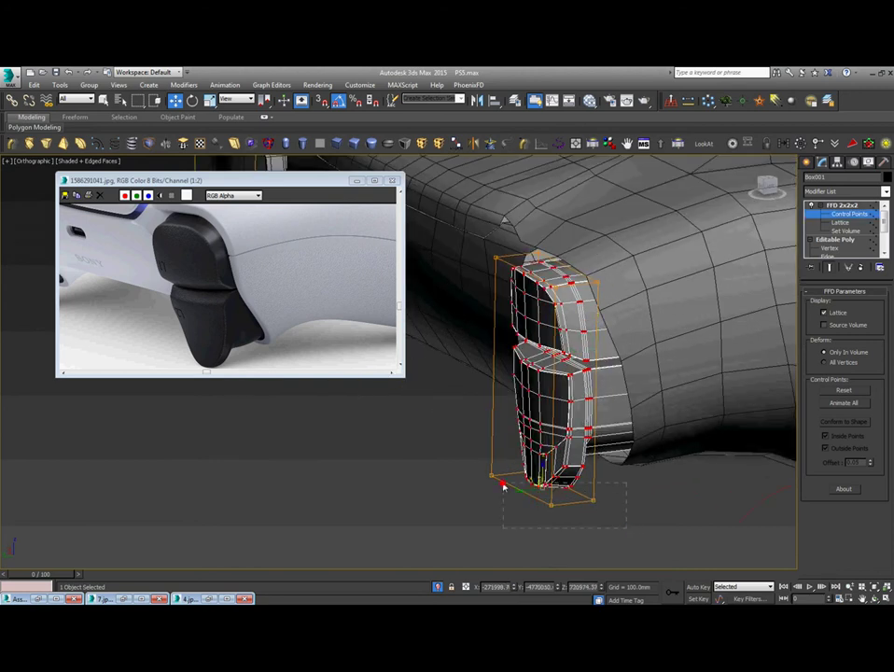
drag(528, 489, 556, 493)
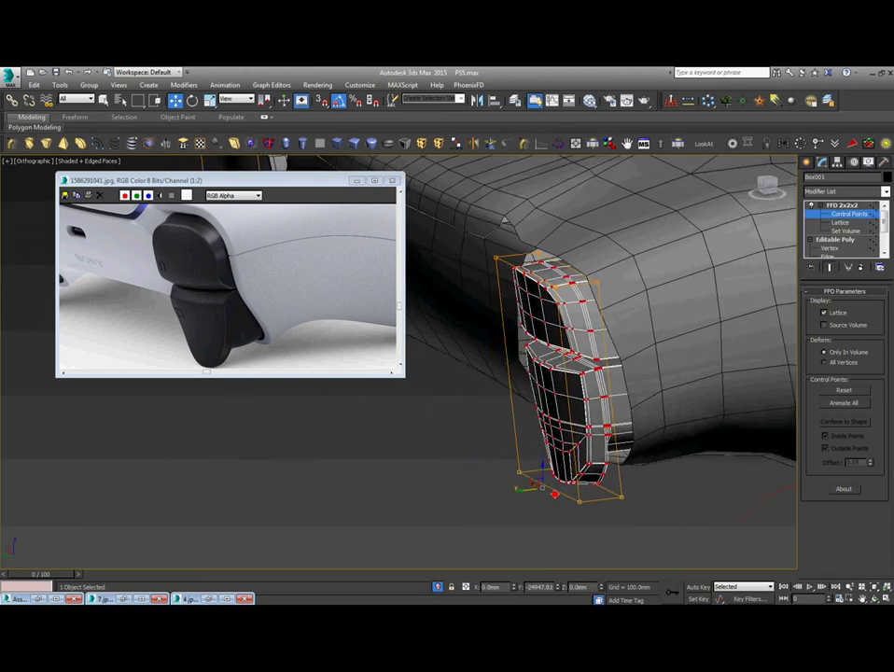
alt+middle_drag(556, 492, 577, 502)
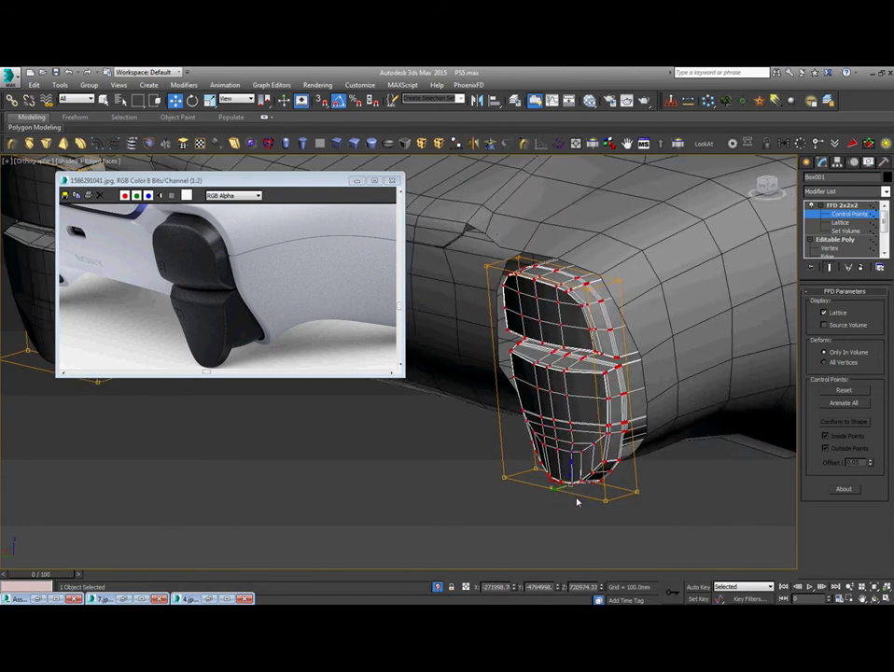
Convert both shoulder button objects to Editable Poly.
right_click(580, 399)
mouse_move(679, 498)
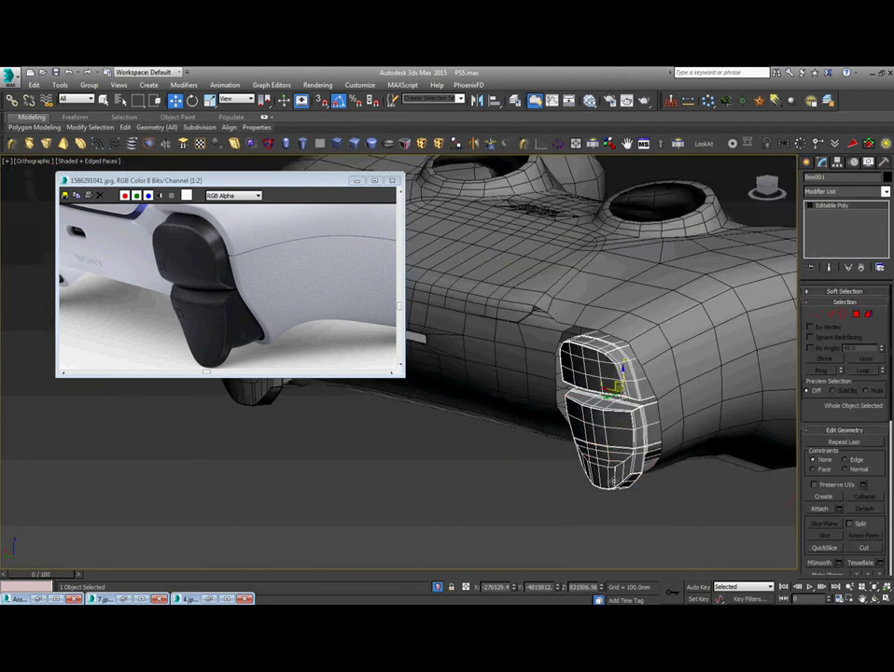
alt+middle_drag(439, 434, 471, 448)
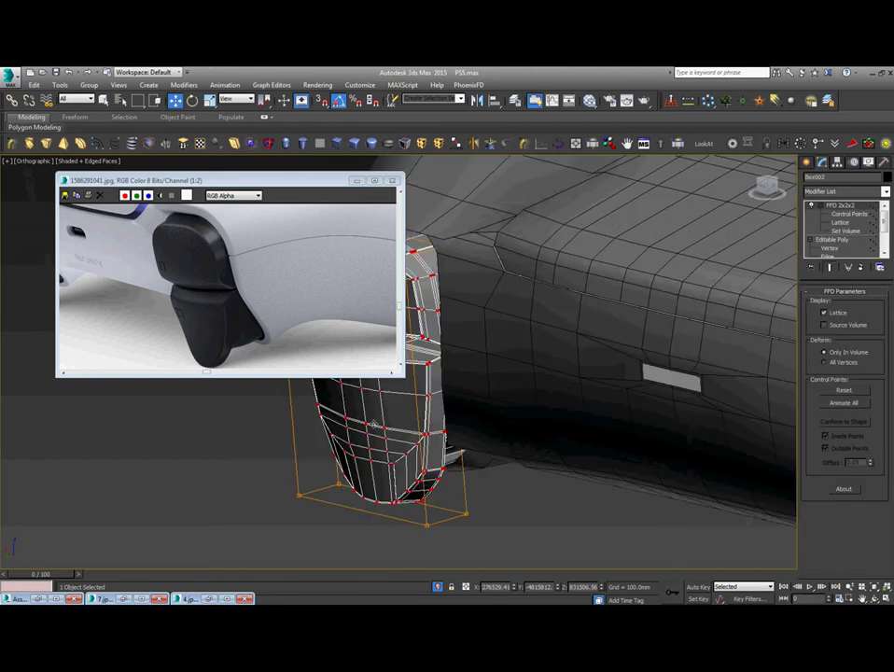
right_click(444, 380)
mouse_move(557, 491)
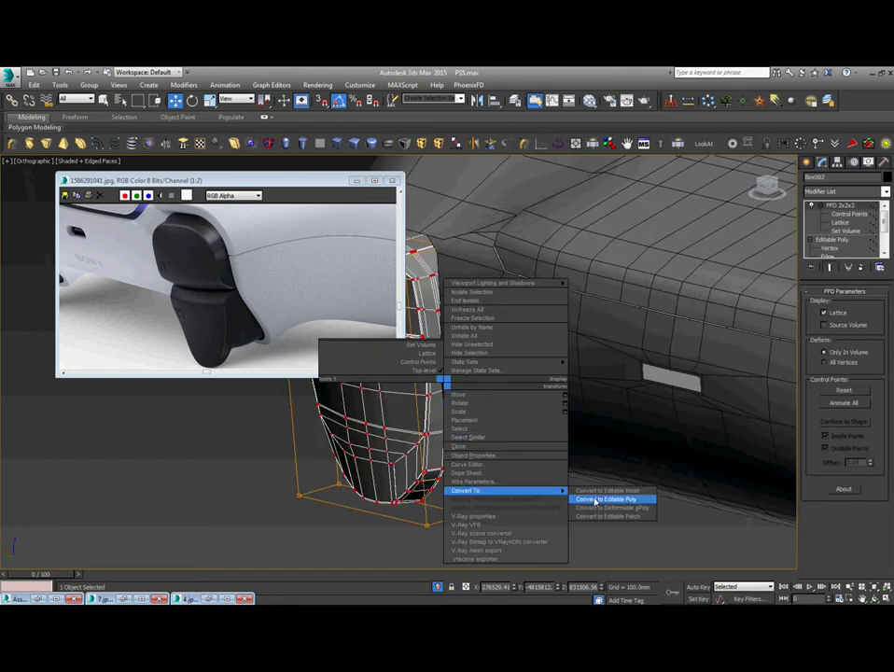
click(595, 501)
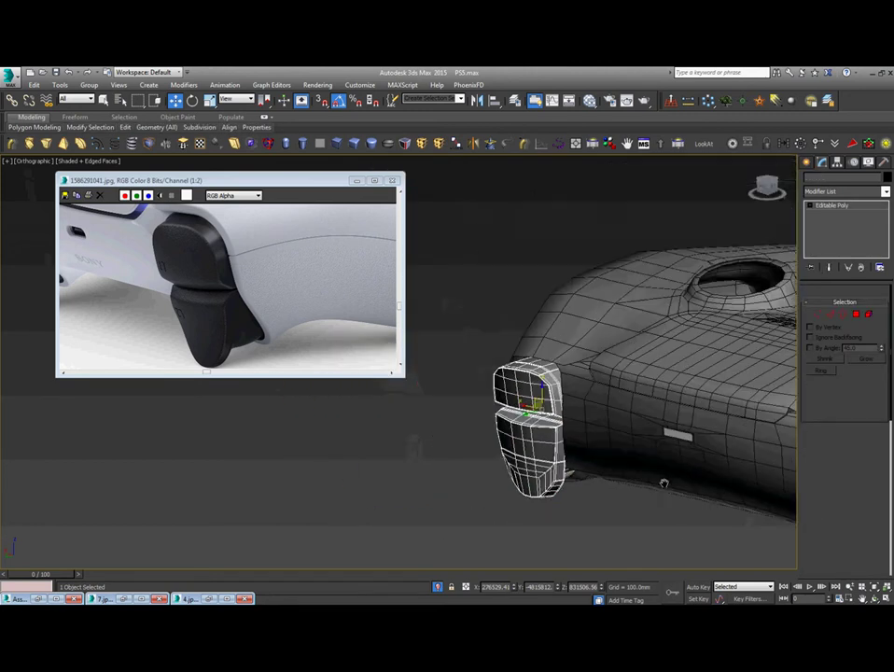
Extrude the port opening's border edges inward on the shell's front to give it depth, and leave edge editing.
alt+middle_drag(663, 481, 469, 447)
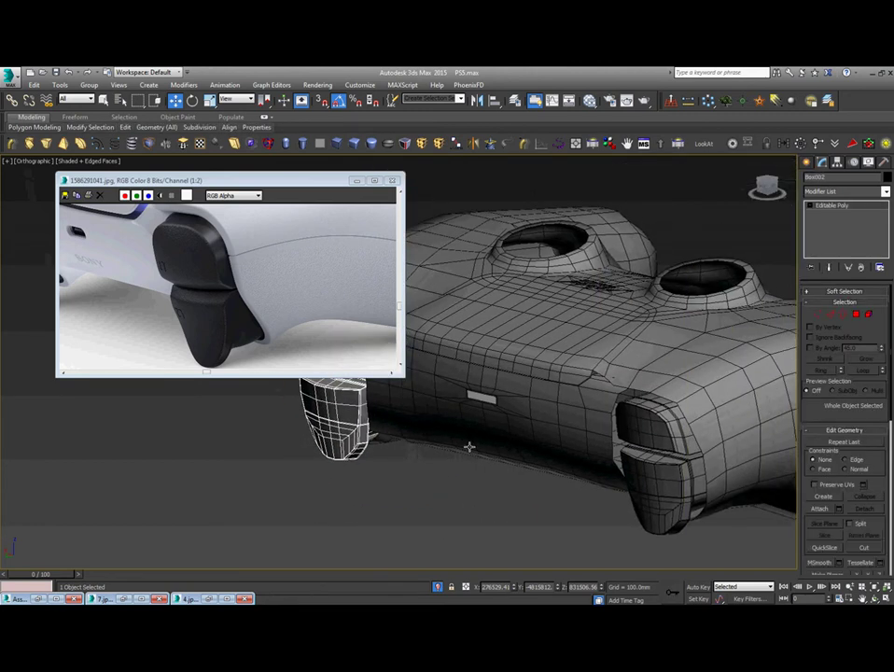
click(511, 416)
key(2)
scroll(511, 415, up, 10)
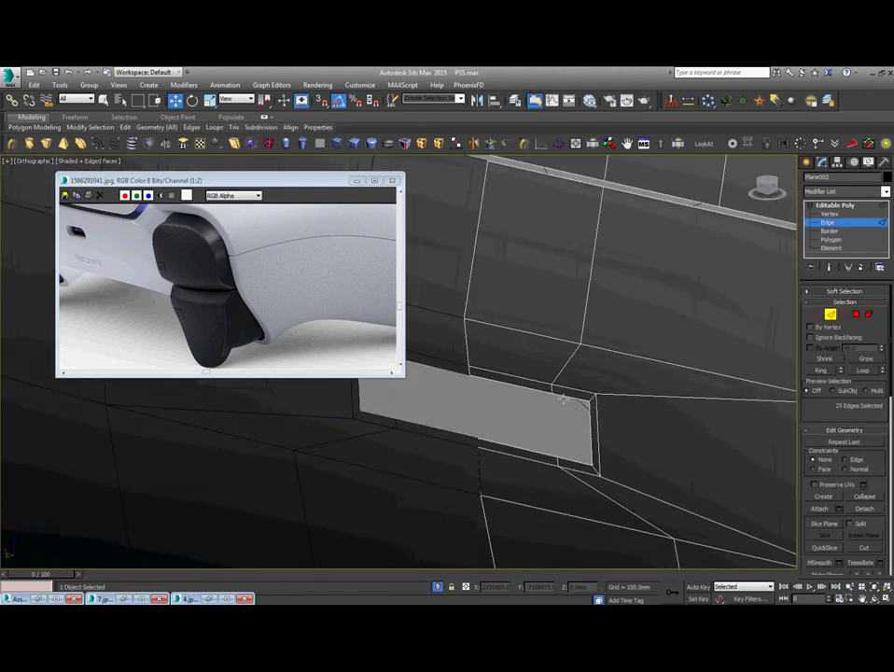
double_click(562, 399)
alt+middle_drag(563, 416, 537, 431)
shift+drag(536, 430, 628, 408)
scroll(757, 336, down, 5)
click(843, 207)
Examine the edge loop crossing the top of the shell from the front seam to the speaker holes.
middle_drag(742, 338, 619, 409)
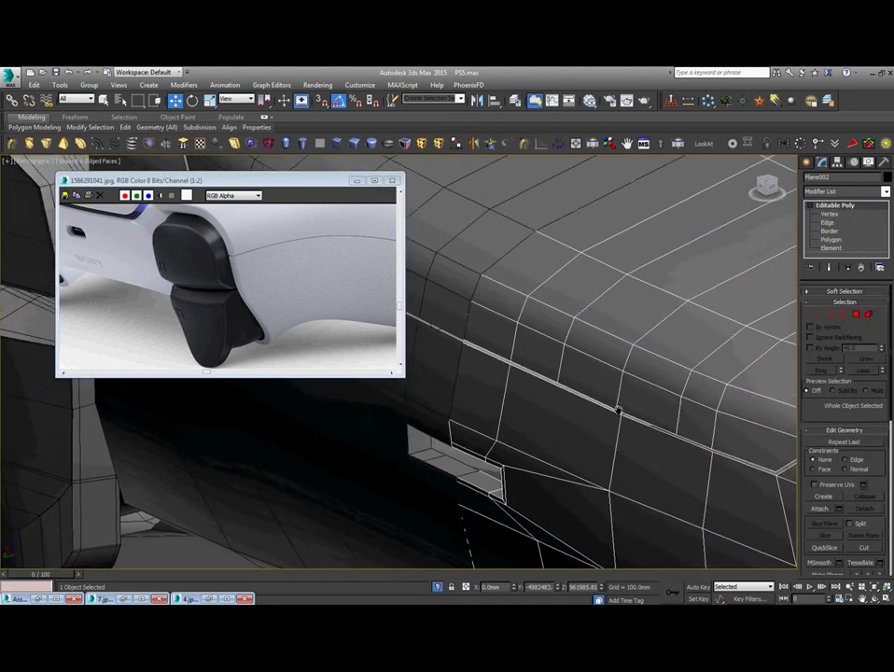
scroll(619, 409, down, 2)
key(2)
click(684, 285)
double_click(684, 285)
scroll(686, 304, down, 4)
alt+middle_drag(686, 294, 657, 327)
scroll(657, 327, up, 5)
scroll(657, 327, down, 5)
alt+middle_drag(608, 369, 668, 358)
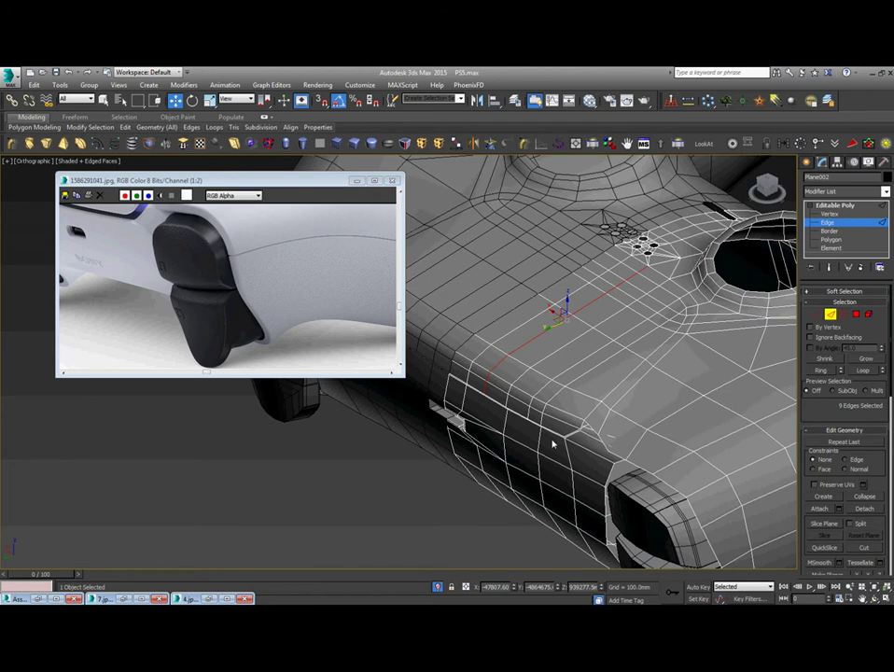
Inspect the front seam's corner near the shoulder buttons, and review the whole controller with nothing selected.
alt+middle_drag(553, 444, 562, 422)
scroll(577, 402, up, 3)
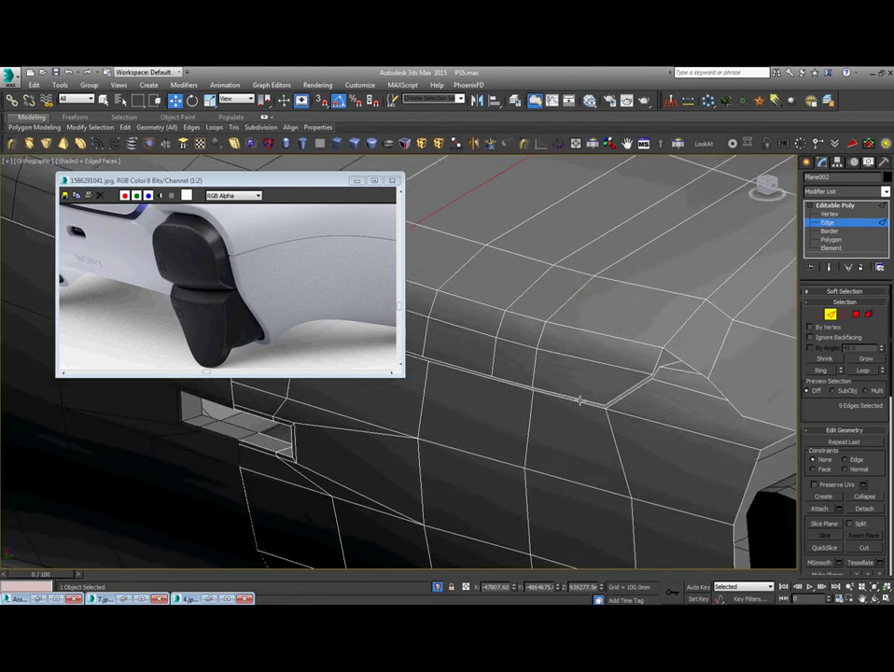
scroll(578, 402, up, 4)
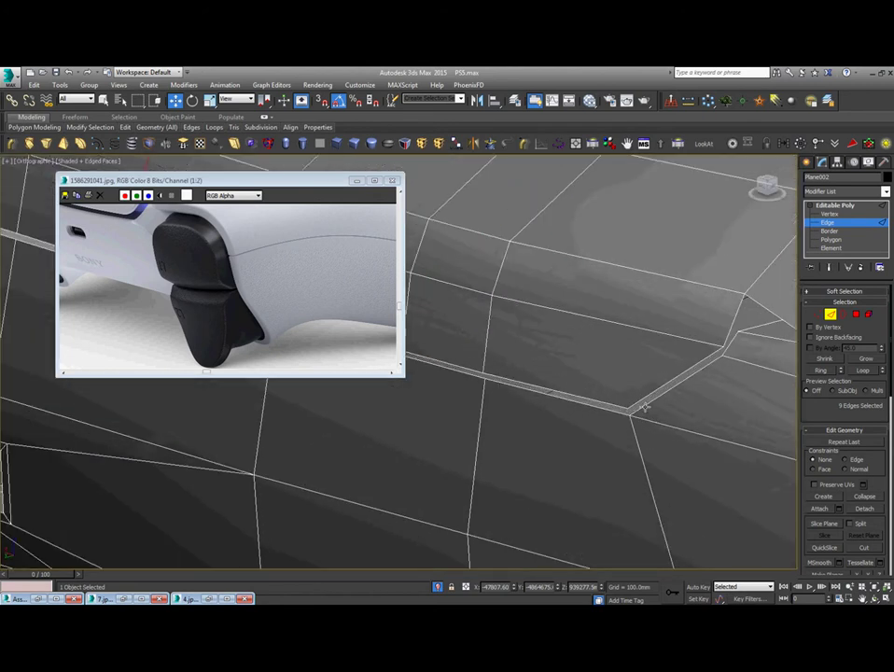
scroll(645, 408, down, 5)
alt+middle_drag(655, 436, 562, 386)
scroll(539, 417, down, 2)
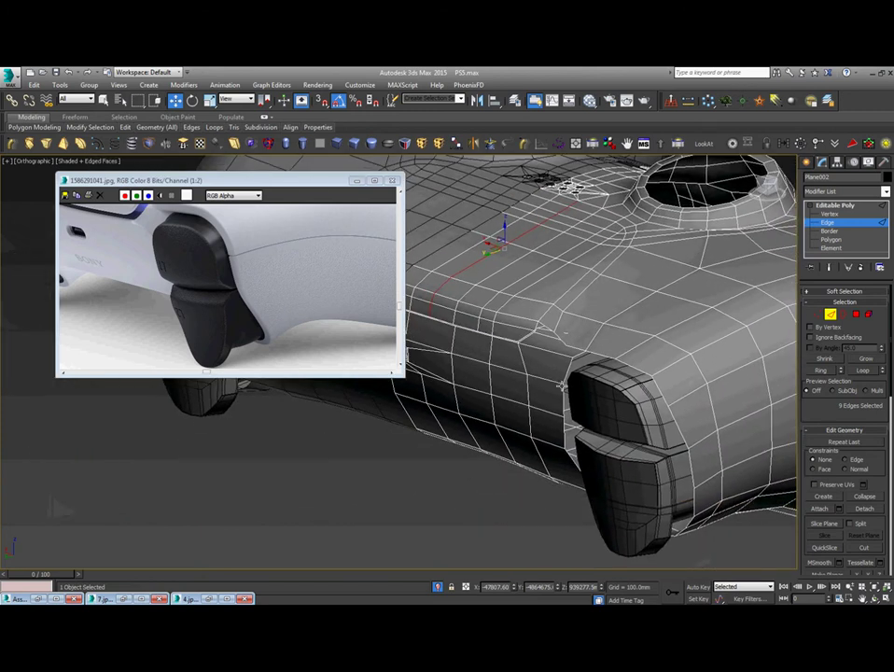
scroll(562, 385, down, 2)
click(848, 209)
click(766, 230)
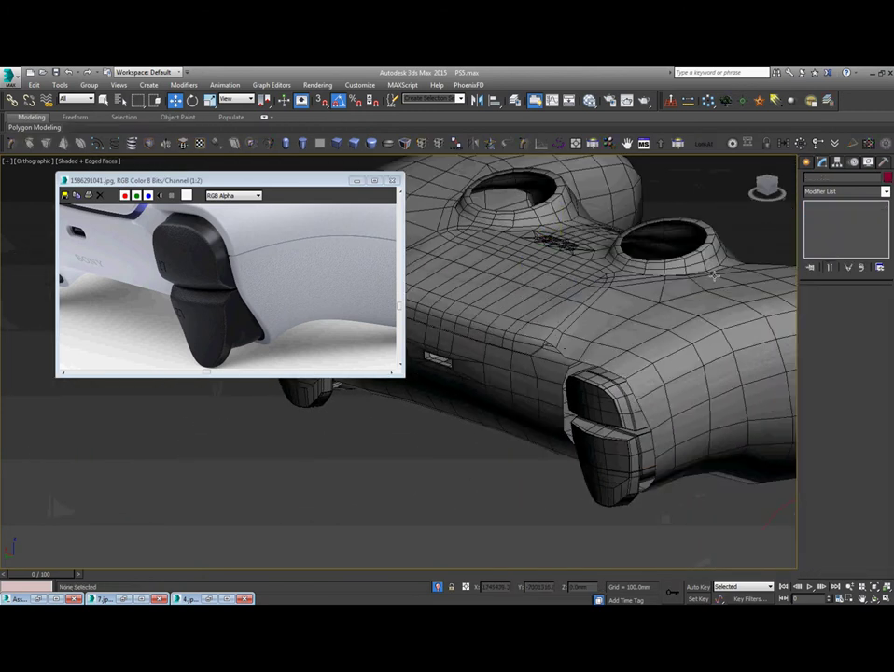
middle_drag(713, 277, 678, 375)
scroll(660, 416, down, 2)
alt+middle_drag(653, 434, 550, 402)
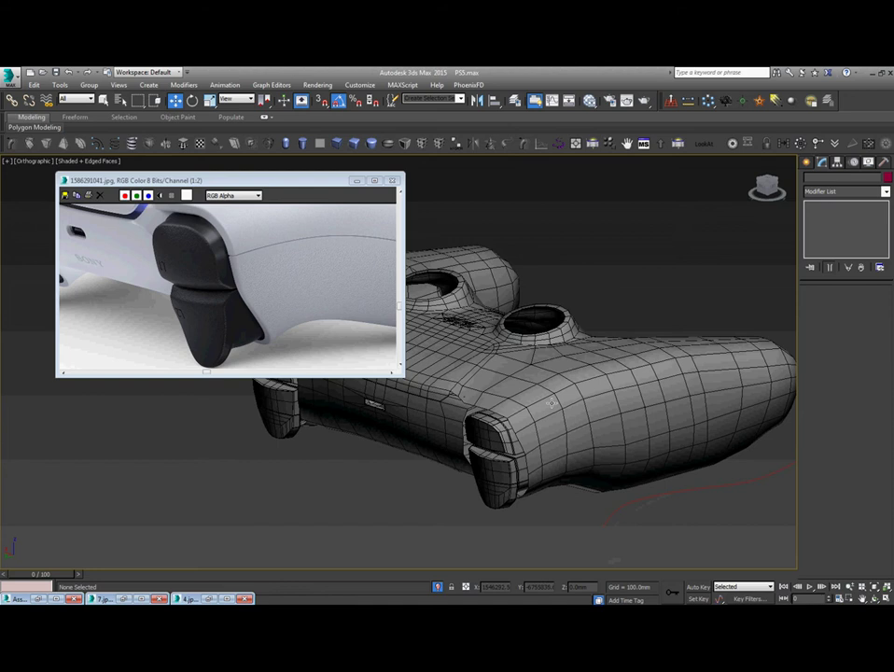
scroll(564, 451, down, 2)
Select the shell half in a Perspective view and enlarge the 1586291041.jpg reference, showing the grip's full side profile.
click(564, 451)
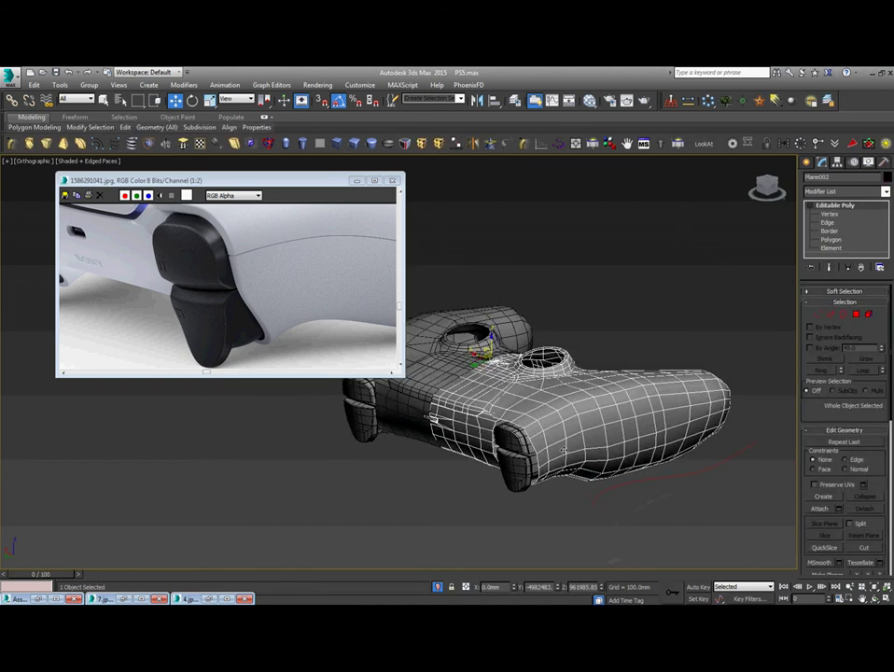
key(p)
scroll(561, 427, down, 5)
middle_drag(560, 428, 411, 374)
drag(402, 372, 479, 470)
middle_drag(278, 384, 220, 422)
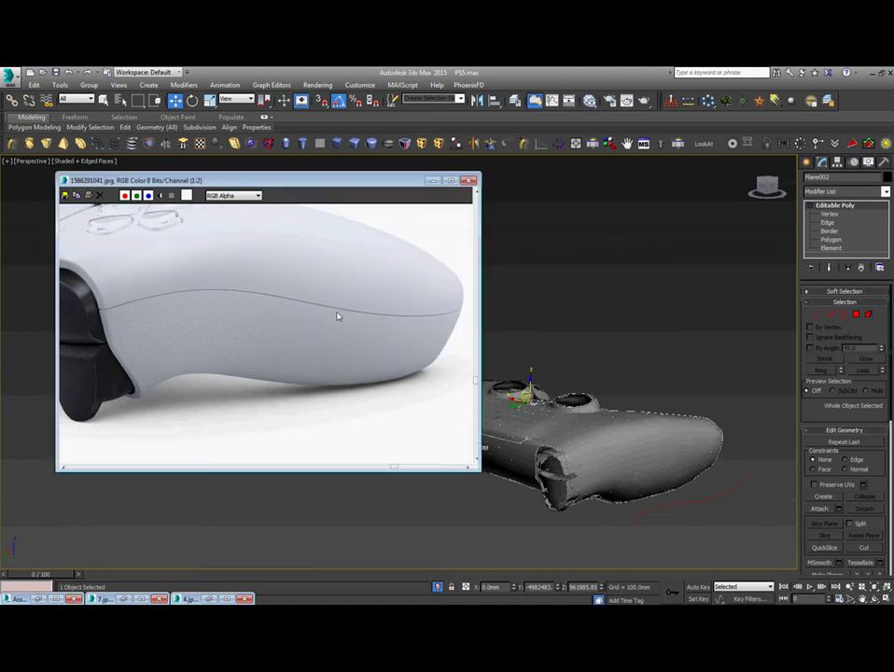
Select four vertices at the grip's underside bend and compare the lower mesh edge with the seam guide line in the Left view.
alt+middle_drag(615, 416, 616, 465)
scroll(616, 464, up, 5)
key(1)
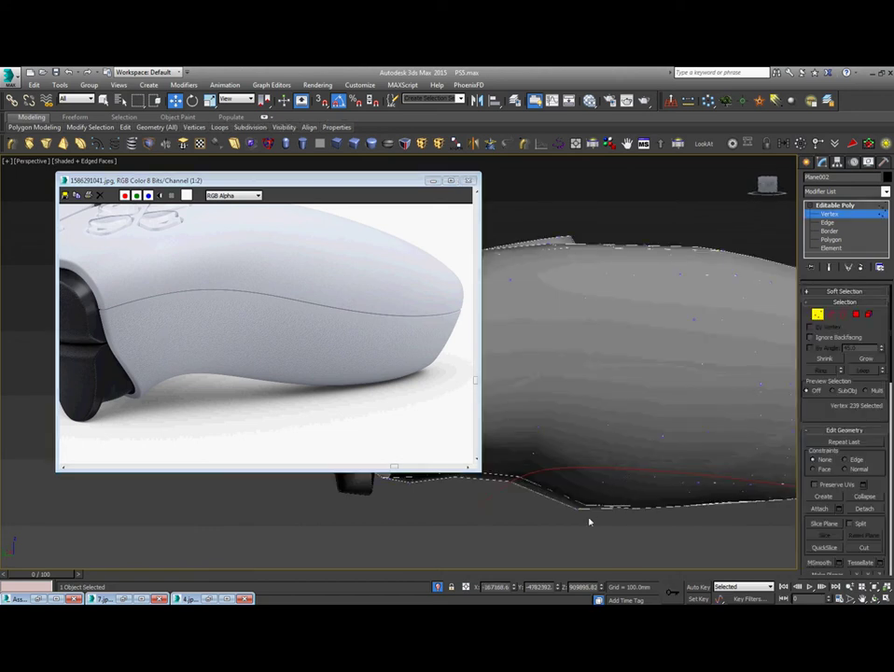
drag(601, 487, 601, 485)
scroll(601, 493, down, 5)
mouse_move(601, 505)
alt+middle_down()
mouse_move(612, 458)
mouse_move(605, 490)
alt+middle_up()
scroll(600, 489, up, 5)
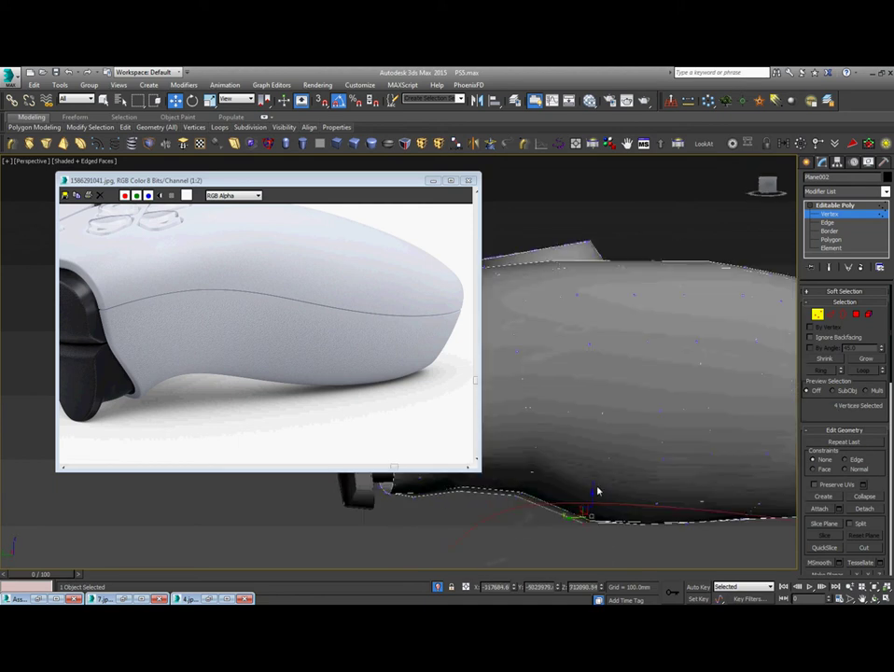
key(l)
scroll(603, 490, down, 3)
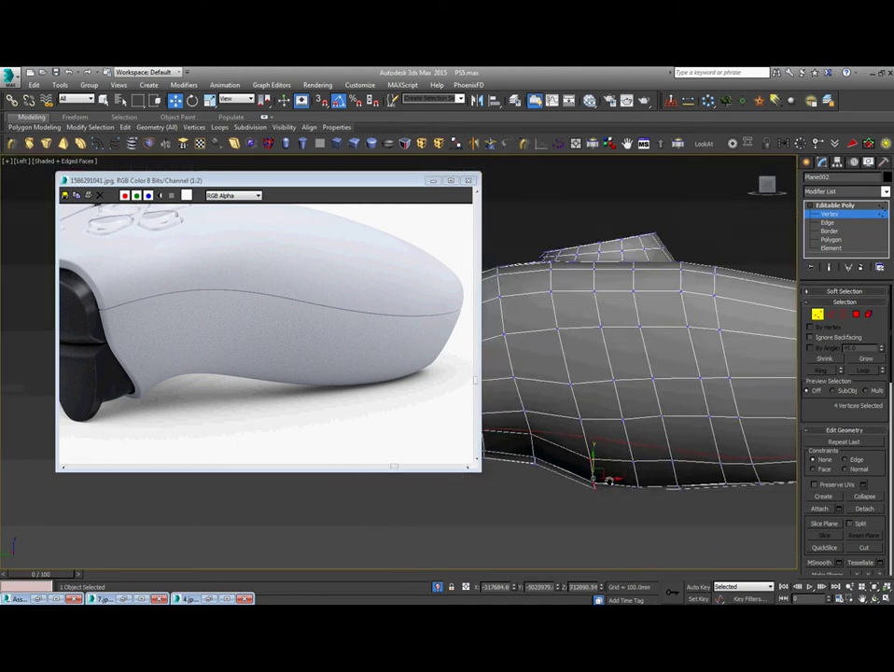
middle_drag(609, 481, 661, 499)
scroll(661, 499, down, 2)
scroll(623, 498, up, 2)
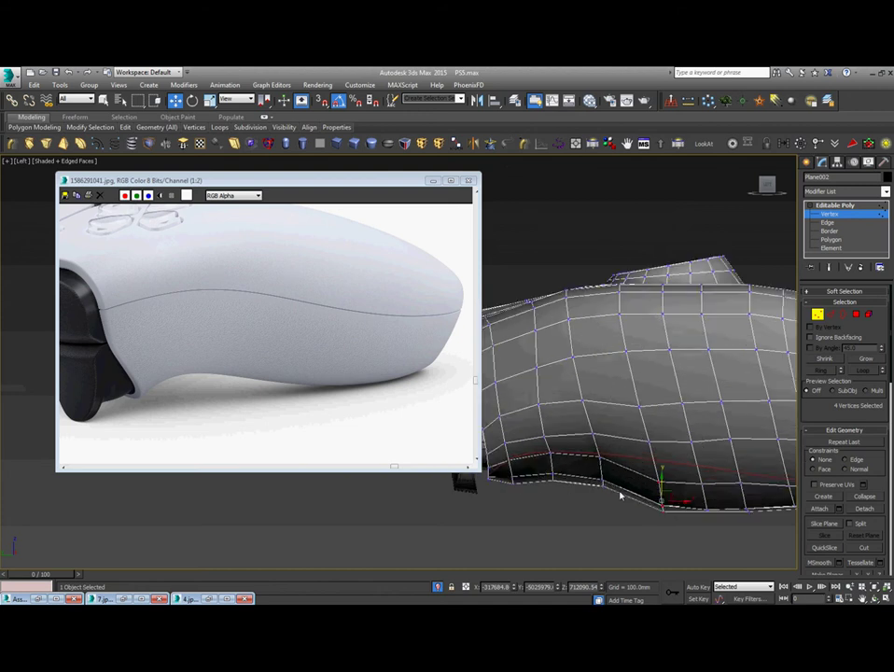
scroll(527, 487, up, 4)
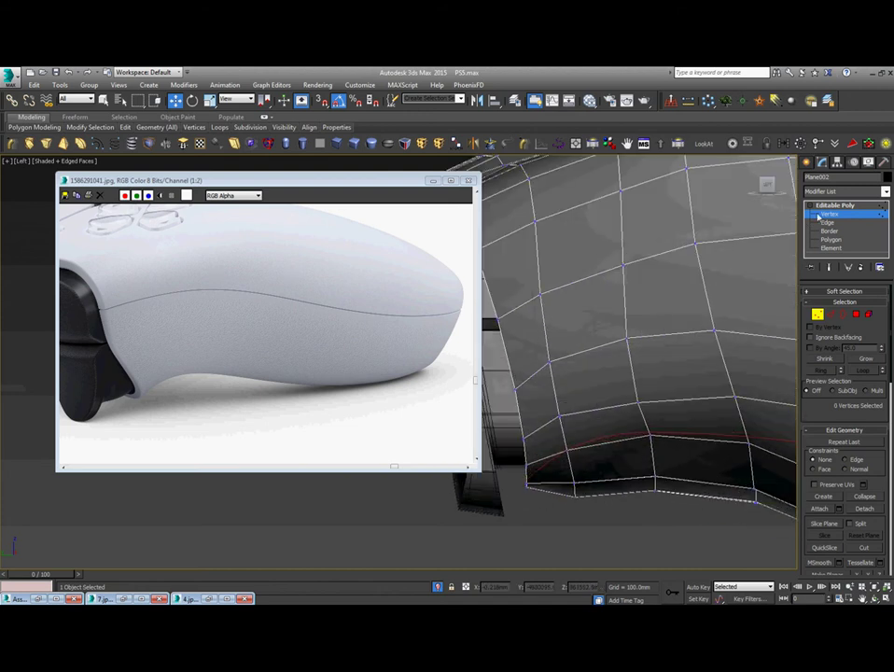
Reposition the front, second and third vertices of the seam guide line to follow the curve in the reference photo.
click(817, 215)
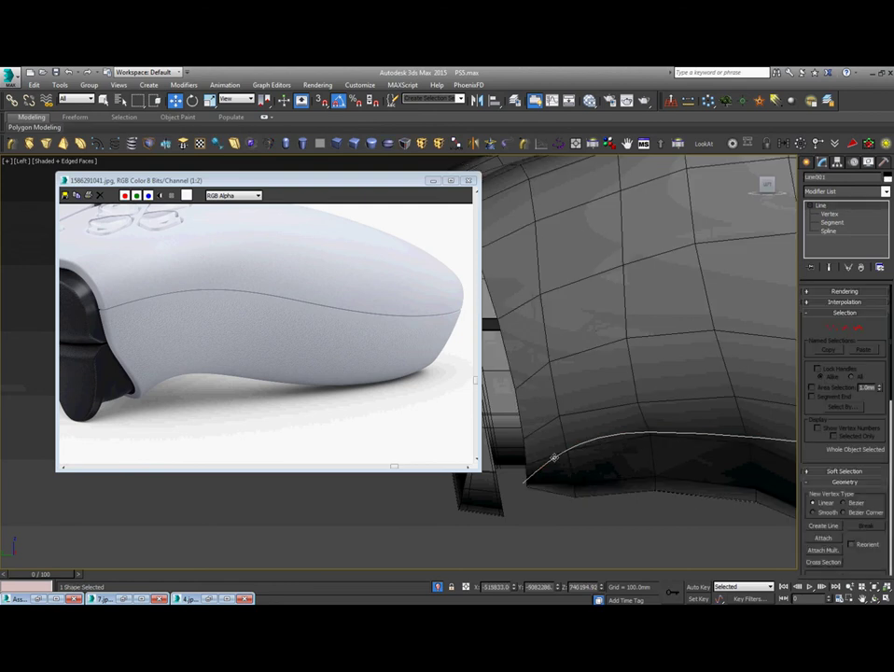
click(827, 216)
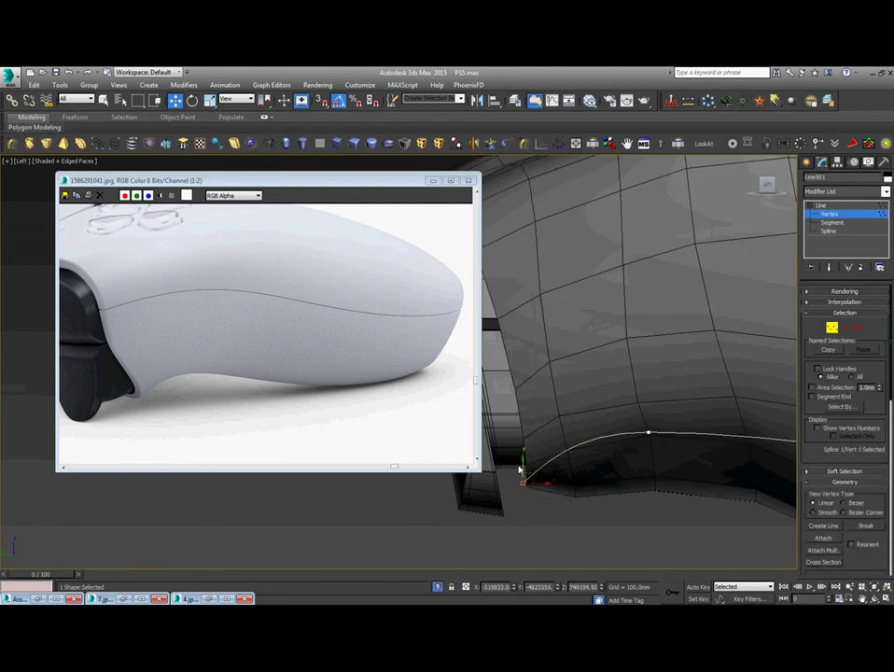
drag(521, 465, 523, 448)
alt+middle_drag(524, 449, 597, 439)
click(612, 441)
drag(612, 430, 619, 430)
alt+middle_drag(616, 424, 648, 473)
drag(699, 455, 700, 453)
scroll(698, 455, down, 3)
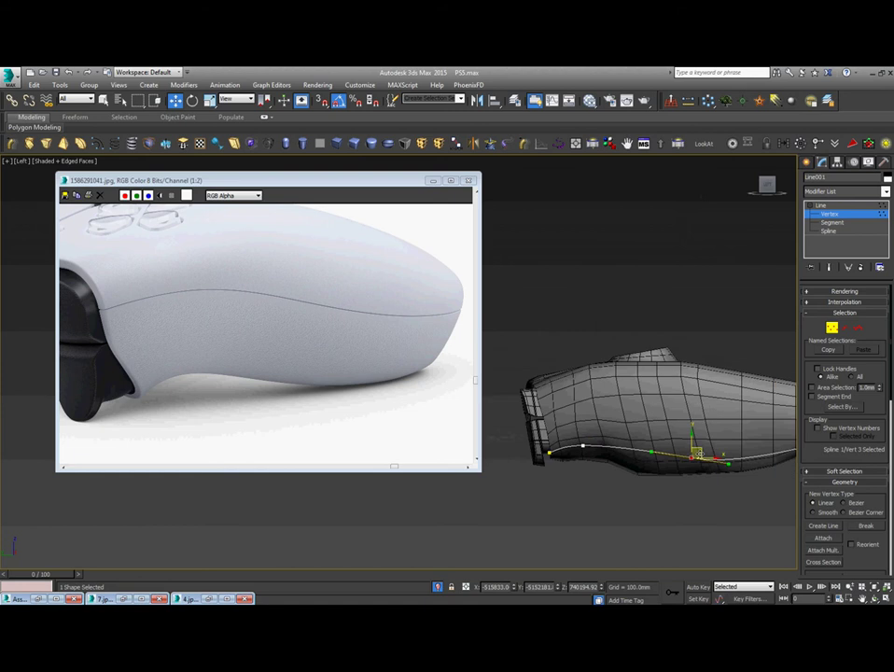
Try to convert the seam guide line to an Editable Poly, ending with the Move tool active.
middle_drag(698, 455, 662, 463)
scroll(661, 463, up, 3)
key(1)
right_click(670, 475)
click(679, 437)
right_click(678, 483)
click(688, 446)
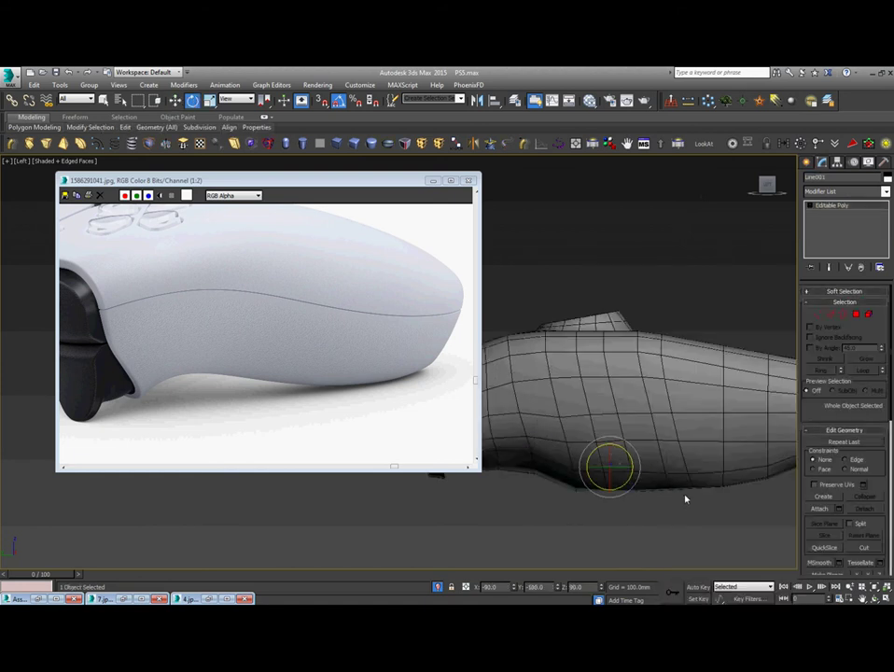
drag(629, 453, 629, 452)
right_click(627, 427)
click(637, 437)
scroll(638, 461, down, 5)
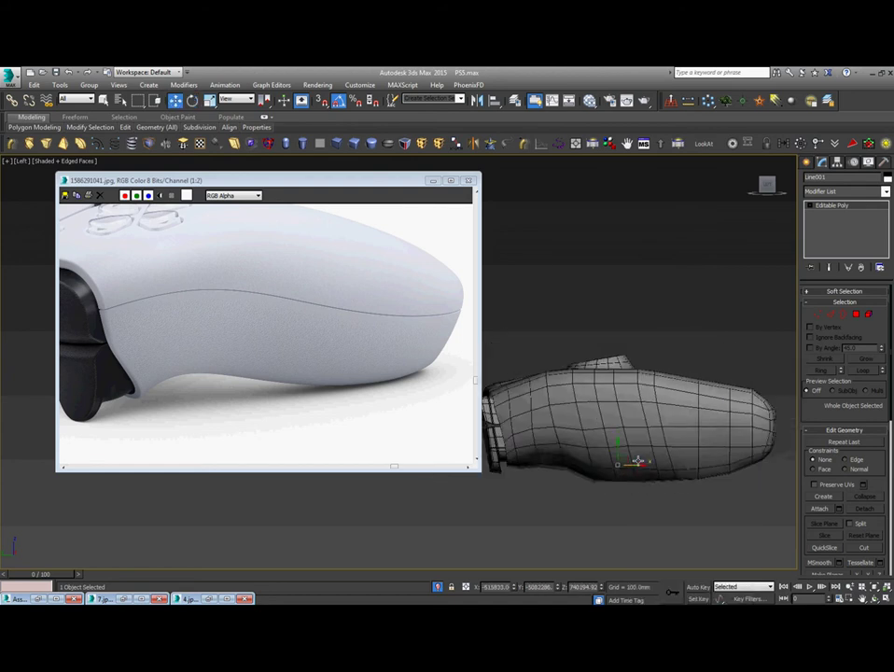
Inspect the converted guide line's vertices from an angled view and undo the Editable Poly conversion.
alt+middle_drag(638, 461, 671, 505)
scroll(670, 505, up, 5)
click(810, 205)
click(829, 214)
click(830, 205)
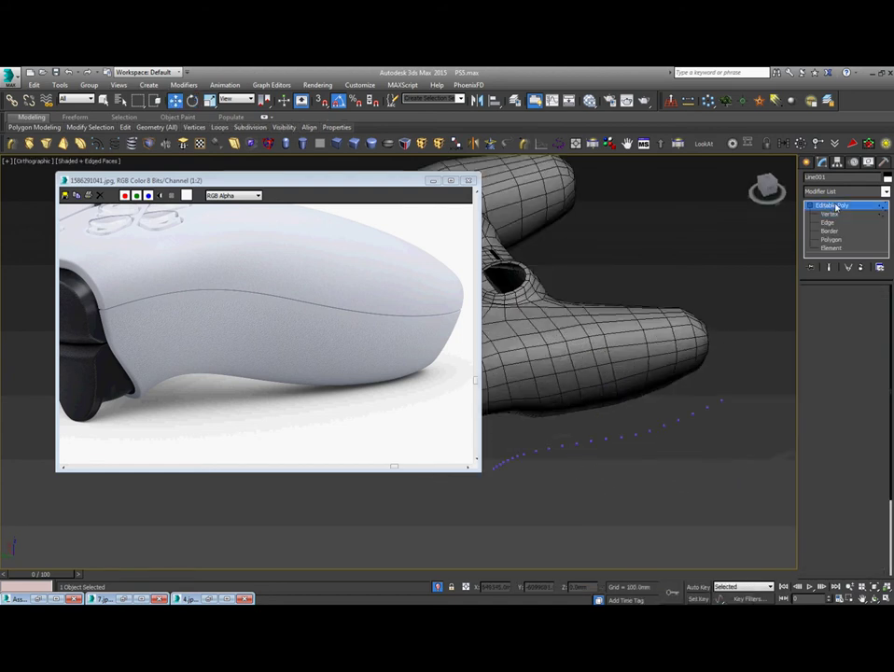
mouse_move(682, 457)
alt+middle_down()
mouse_move(685, 443)
mouse_move(655, 443)
mouse_move(694, 442)
alt+middle_up()
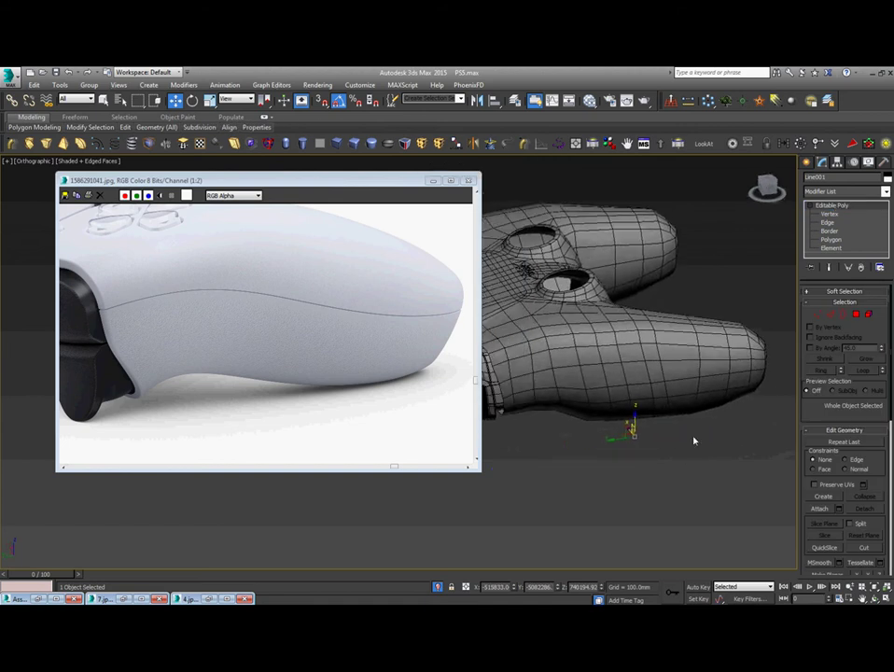
key(ctrl+z)
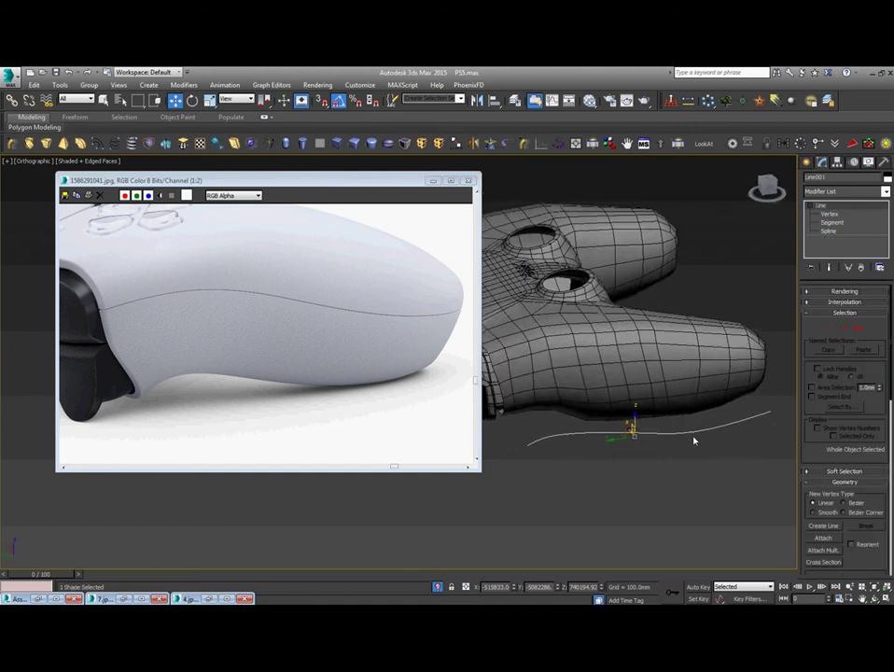
Select the shell half in the Left view and raise the vertices along the grip's underside toward the seam guide line.
key(l)
scroll(577, 435, down, 1)
middle_drag(577, 435, 665, 447)
scroll(682, 446, down, 4)
scroll(666, 447, down, 2)
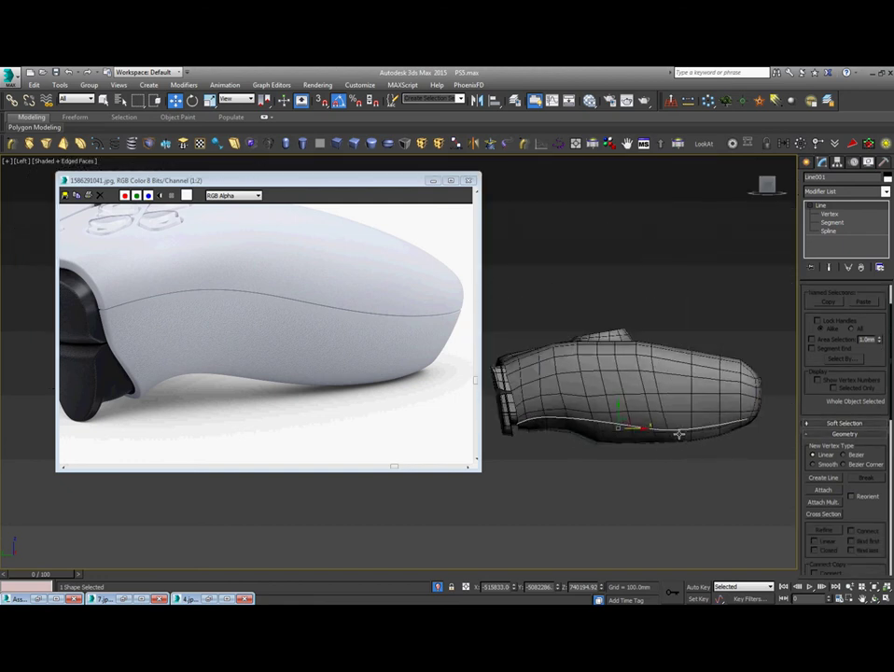
click(680, 433)
scroll(682, 432, up, 7)
key(1)
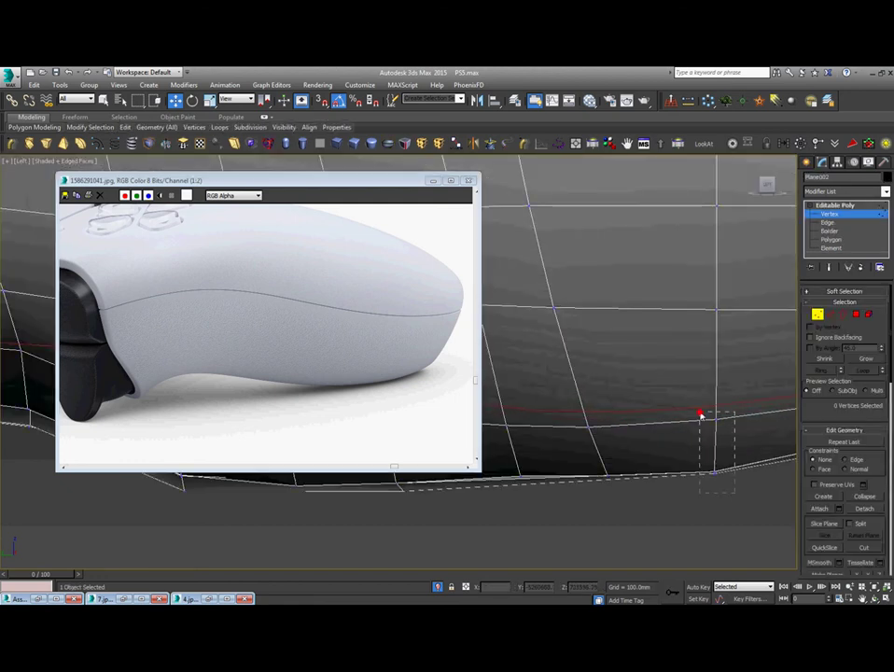
drag(701, 414, 700, 412)
scroll(704, 443, down, 4)
mouse_move(709, 454)
middle_down()
mouse_move(617, 489)
mouse_move(656, 467)
mouse_move(705, 466)
middle_up()
scroll(685, 491, up, 2)
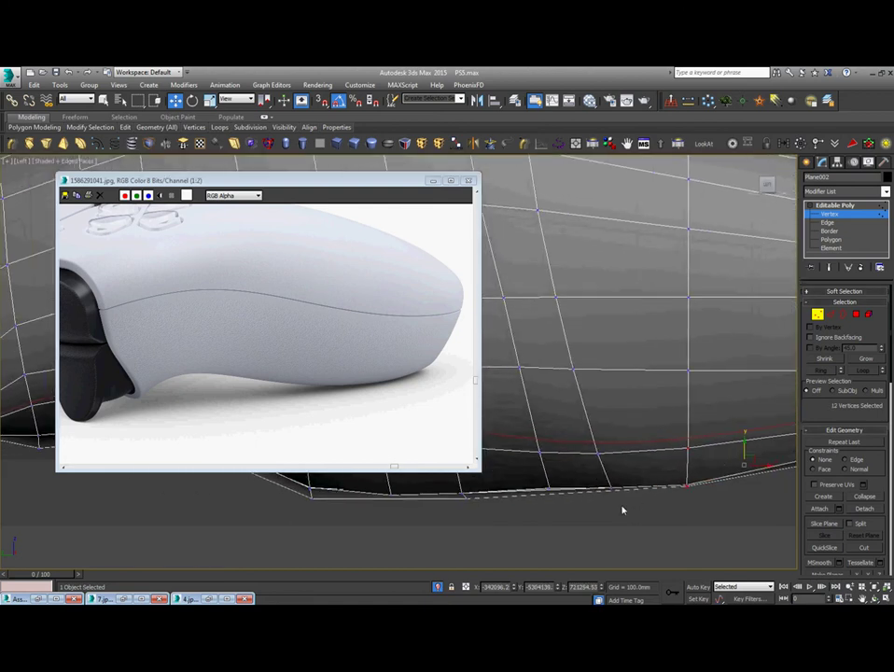
ctrl+drag(536, 442, 535, 441)
middle_drag(535, 442, 667, 462)
scroll(667, 462, down, 2)
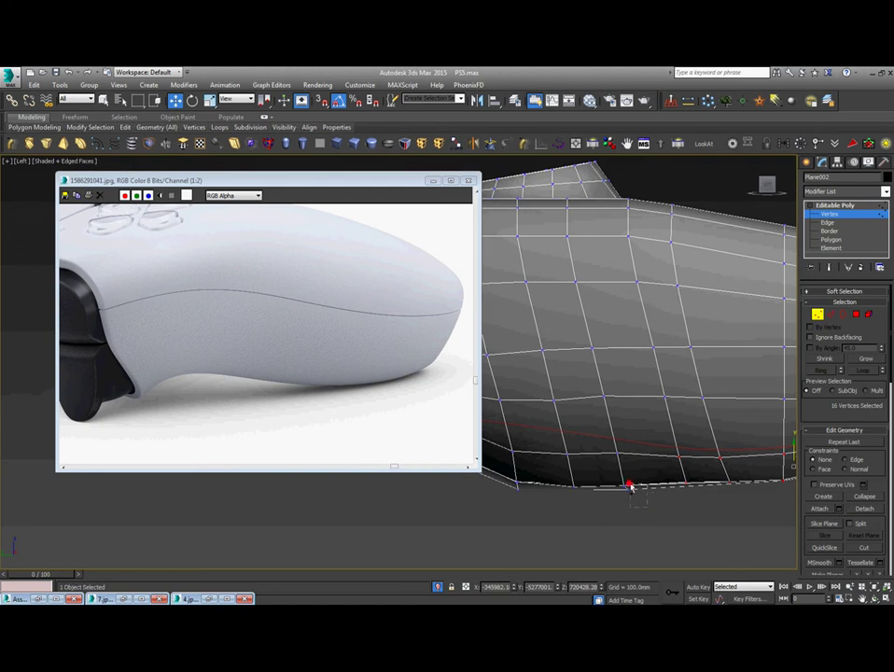
drag(687, 450, 693, 434)
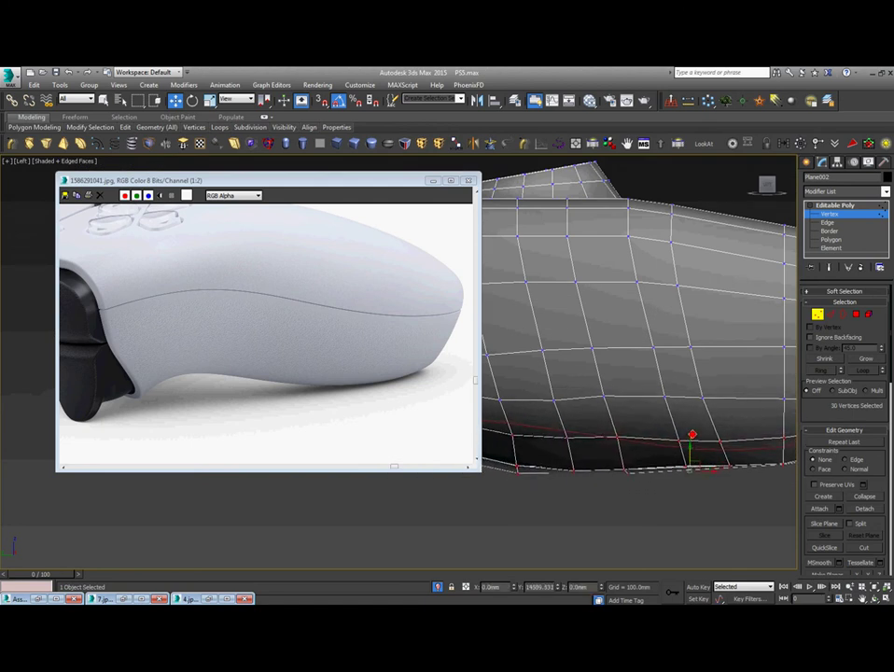
click(648, 442)
Shift the vertex beside the guide line on the grip's lower side slightly toward the controller's front.
alt+middle_drag(649, 441, 601, 447)
scroll(662, 460, up, 4)
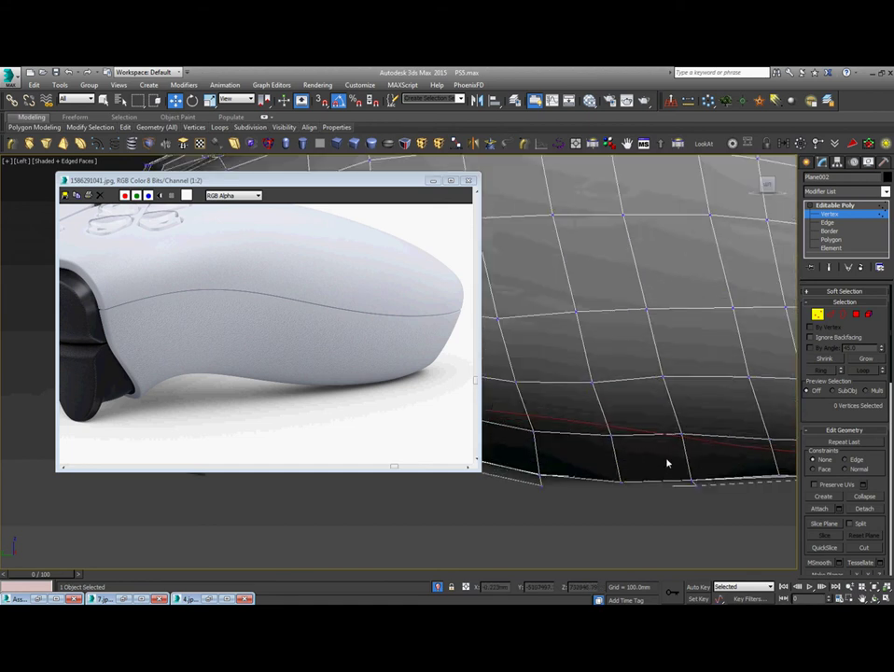
click(688, 428)
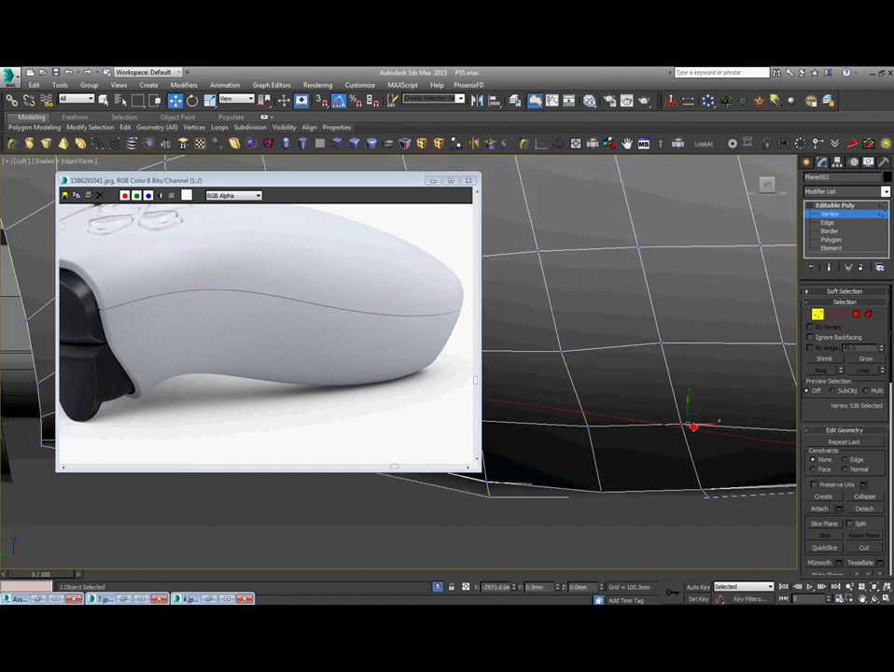
scroll(663, 452, down, 5)
middle_drag(634, 455, 635, 457)
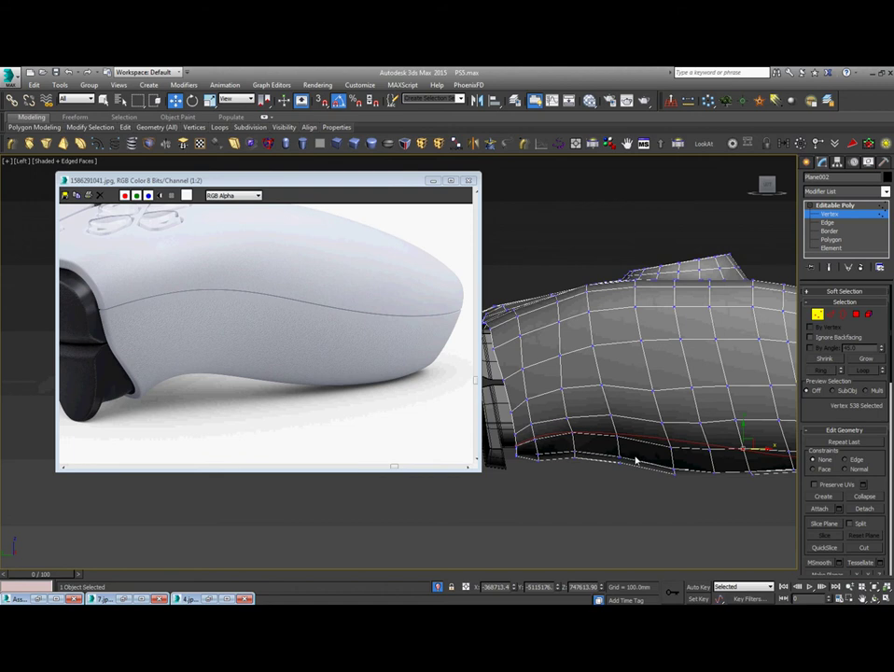
Move the 12-vertex row crossing the underside near the grip's front to align its side vertex with the guide line.
scroll(564, 453, up, 5)
drag(622, 460, 579, 402)
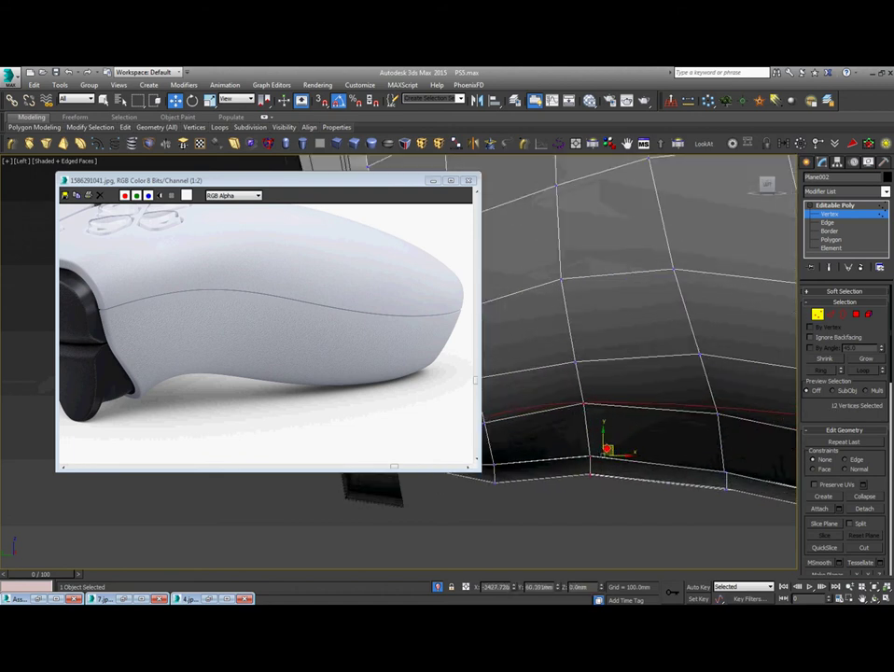
scroll(611, 453, down, 3)
middle_drag(632, 499, 701, 489)
scroll(652, 458, up, 4)
scroll(650, 459, down, 4)
mouse_move(651, 457)
middle_down()
mouse_move(653, 470)
mouse_move(776, 400)
mouse_move(709, 379)
mouse_move(664, 442)
middle_up()
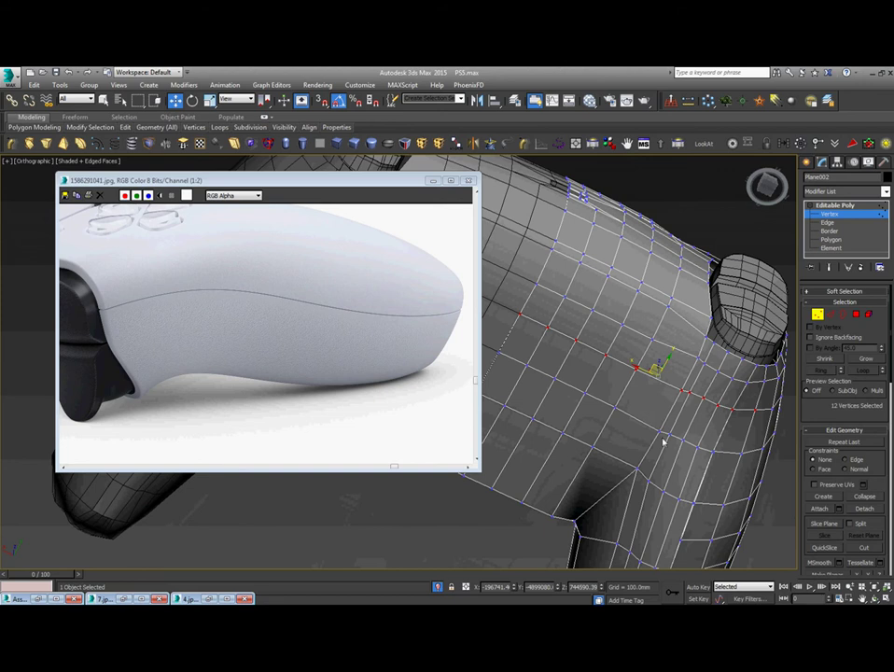
Clear the shell element's smoothing groups, assign smoothing group 30 to the whole element, and leave element editing.
key(5)
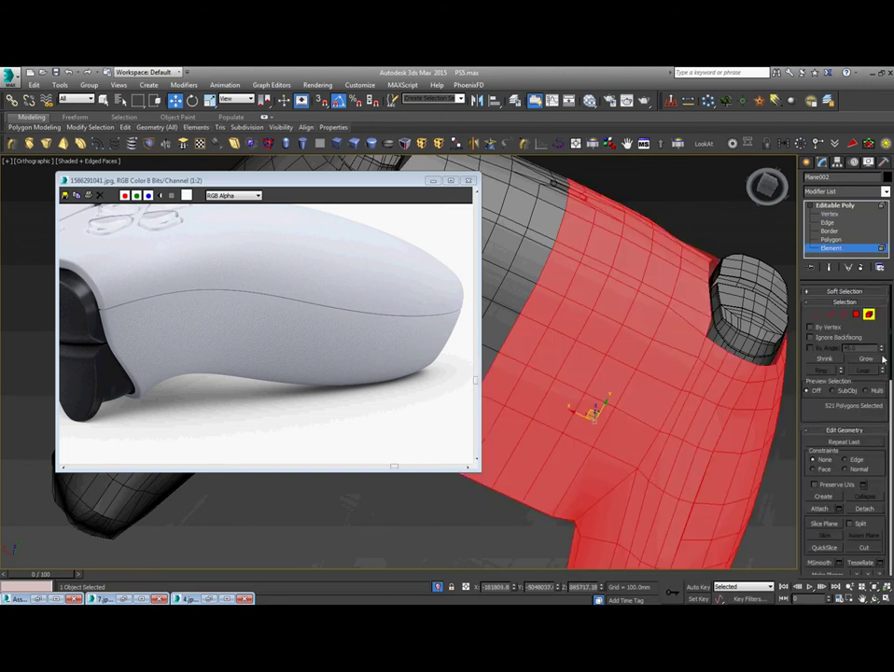
scroll(875, 326, down, 5)
scroll(868, 448, down, 3)
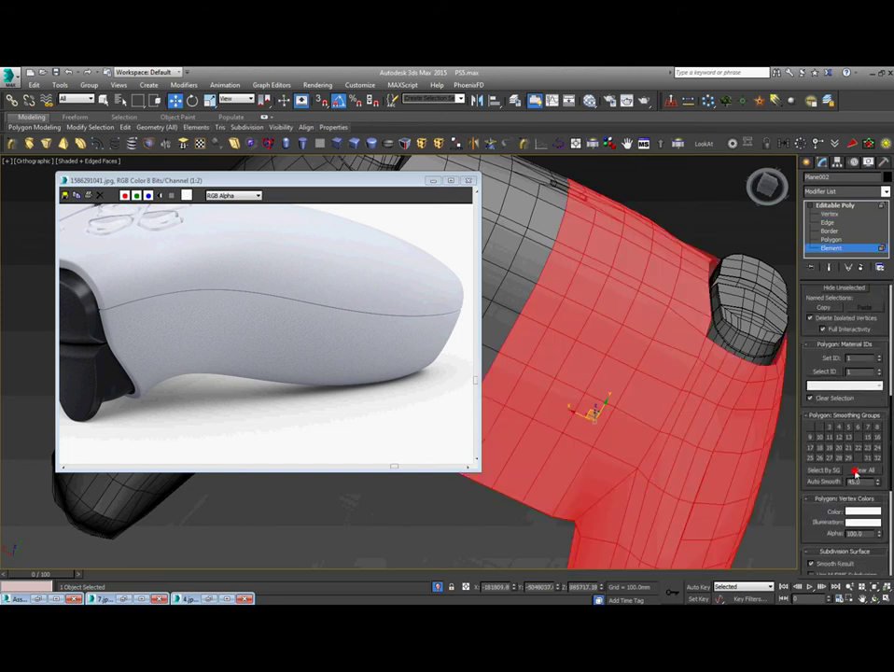
click(837, 204)
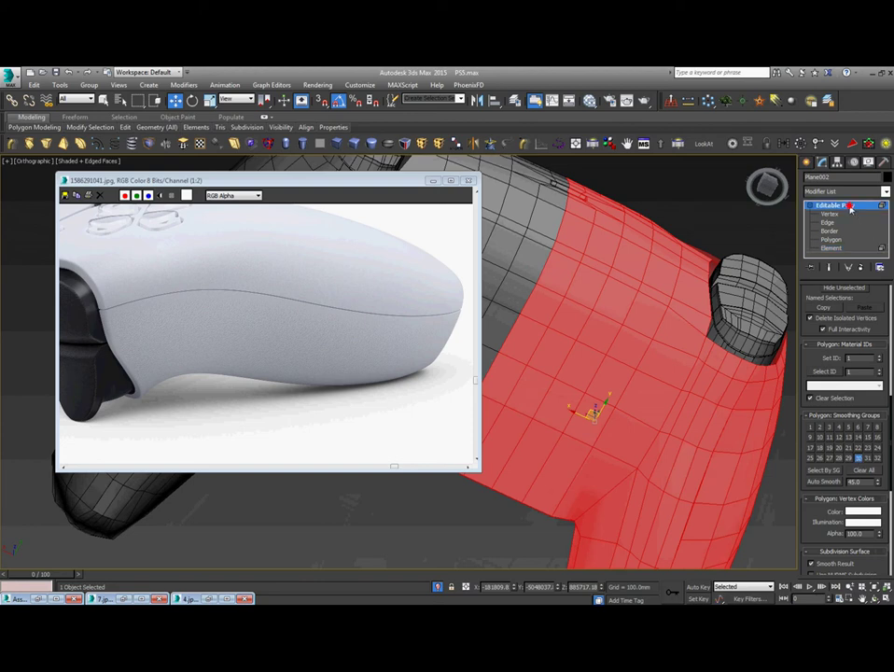
Adjust the corner vertices on top of the grip's tip in the Left view to match the reference's rounded end.
scroll(681, 407, down, 4)
alt+middle_drag(680, 407, 569, 524)
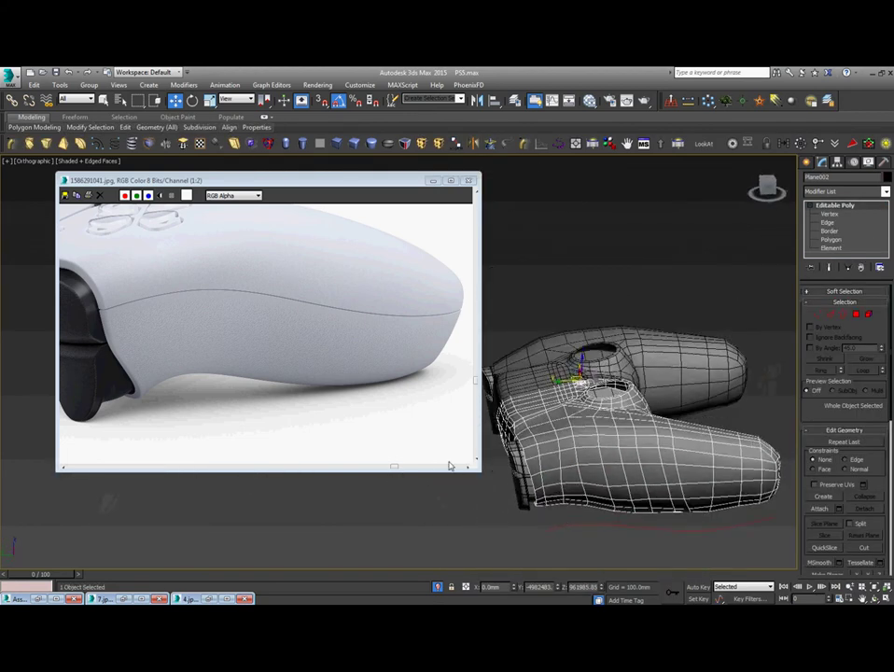
middle_drag(726, 473, 703, 454)
scroll(702, 453, up, 2)
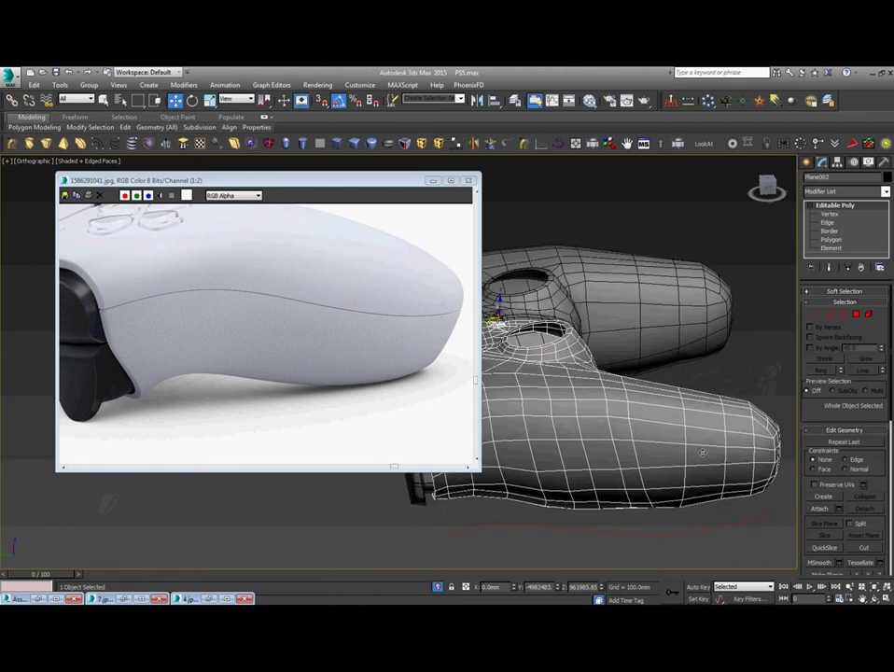
key(l)
scroll(703, 452, down, 2)
middle_drag(659, 442, 711, 459)
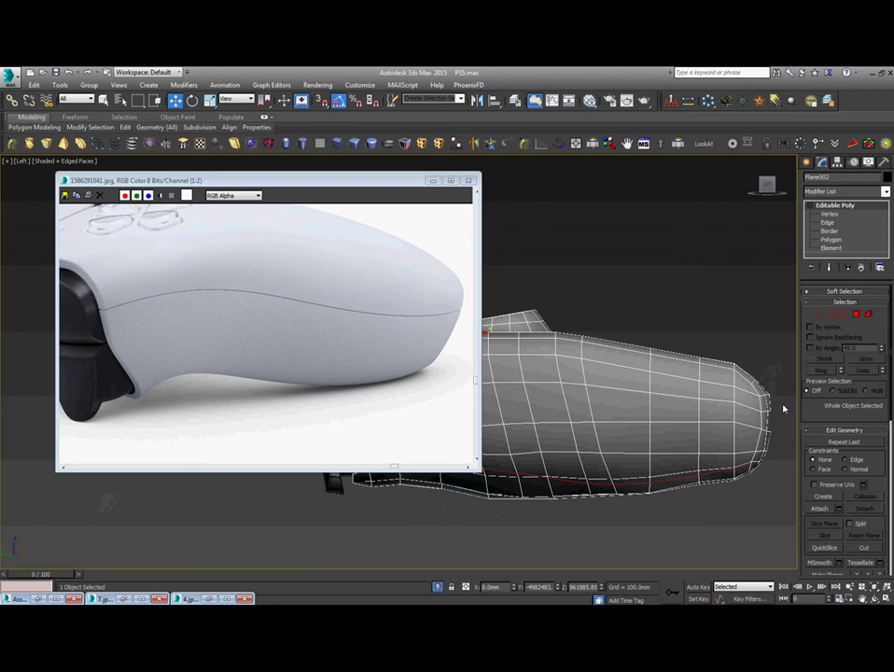
scroll(784, 407, up, 4)
key(1)
drag(692, 297, 665, 319)
Lower the five vertices on the grip's upper edge just before the tip, and nudge the upper vertices around the tip.
scroll(668, 327, down, 3)
middle_drag(637, 347, 706, 356)
drag(709, 306, 671, 339)
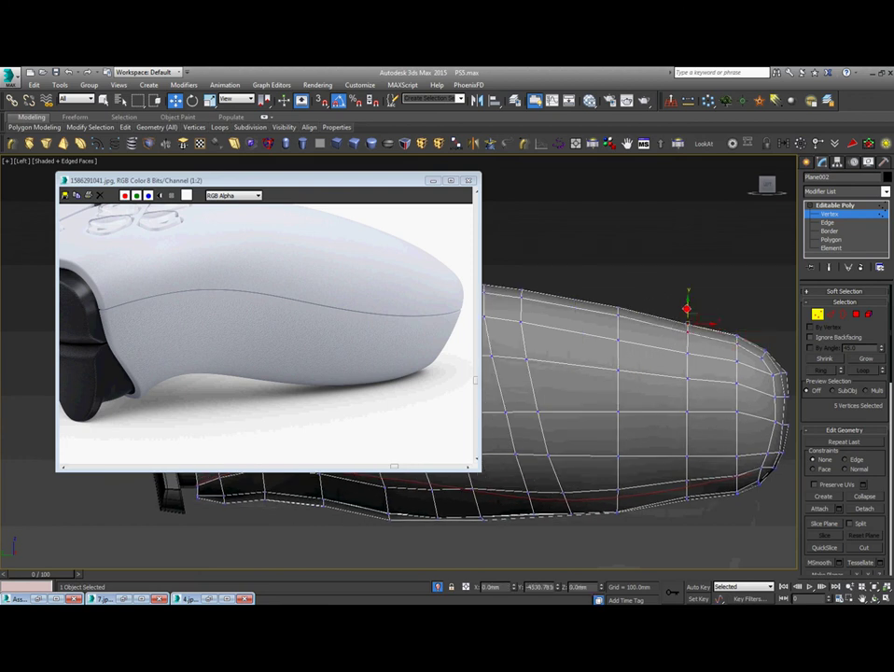
middle_drag(713, 408, 693, 408)
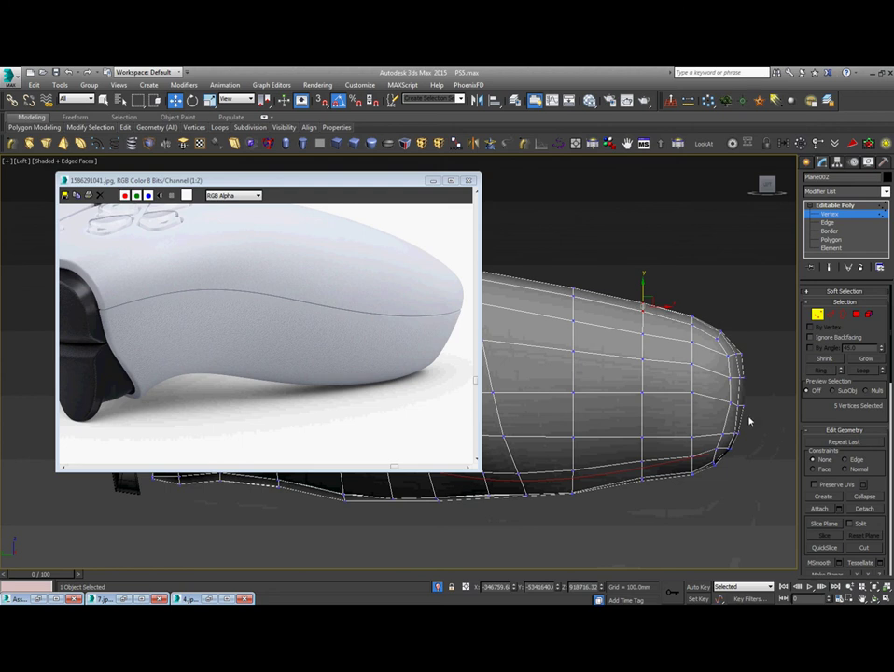
drag(632, 295, 635, 297)
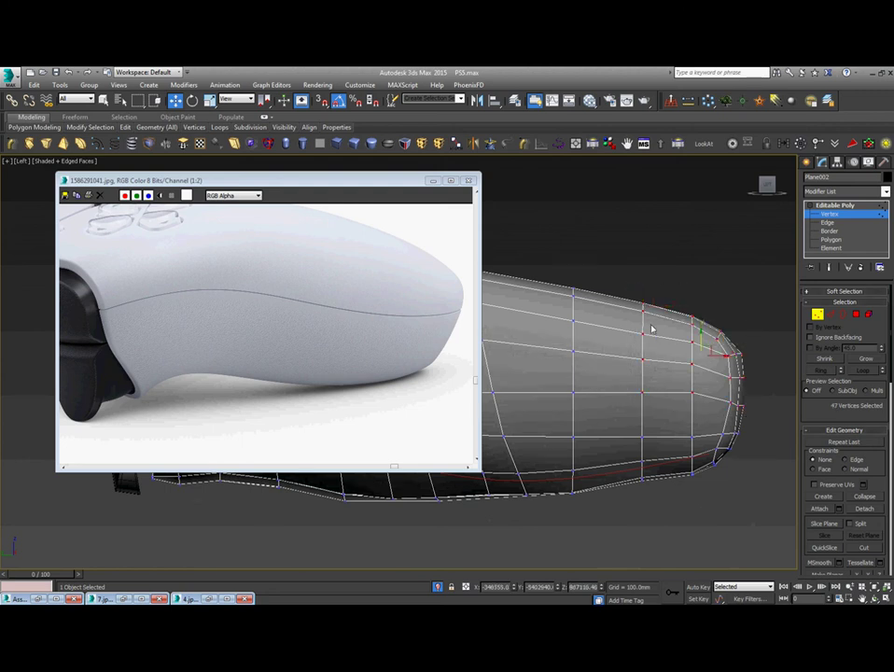
click(700, 337)
Try to lower three middle-row vertices on the grip's side near the tip, and undo the move.
scroll(701, 375, up, 4)
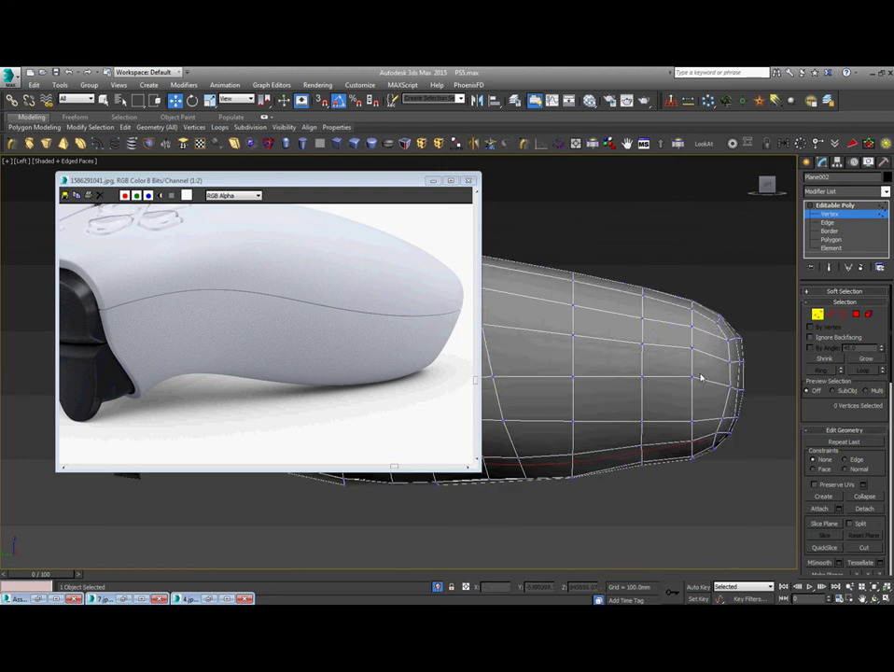
drag(691, 375, 513, 388)
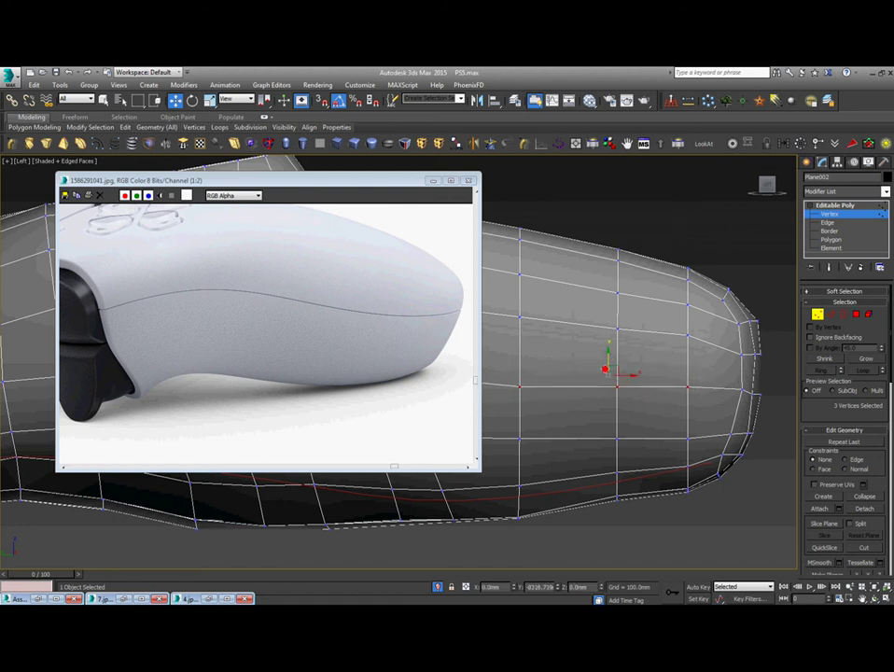
scroll(654, 388, down, 4)
key(ctrl+z)
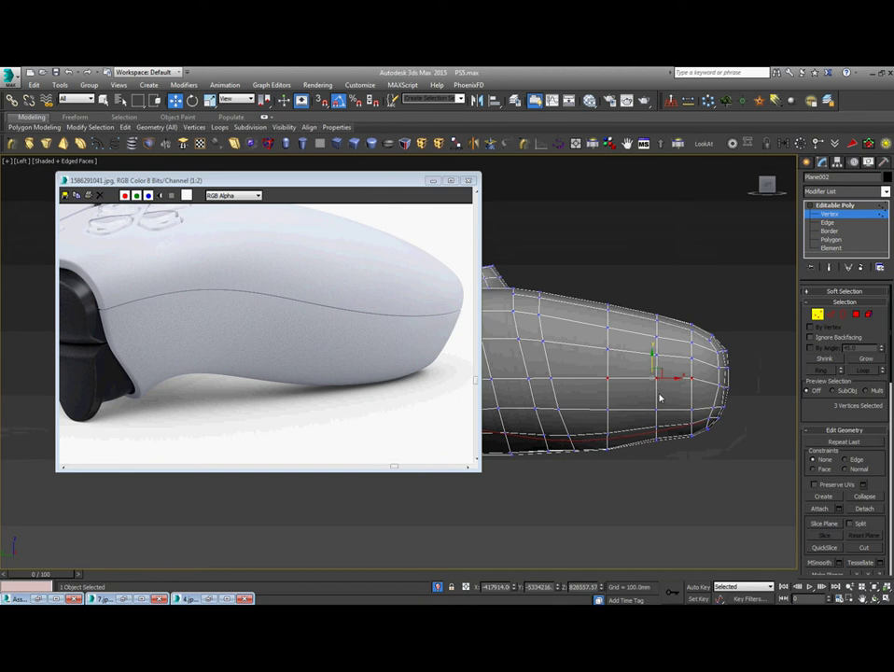
Raise the four vertices on the grip's bottom edge below the guide line, a few columns before the tip.
scroll(662, 397, down, 2)
scroll(654, 410, up, 5)
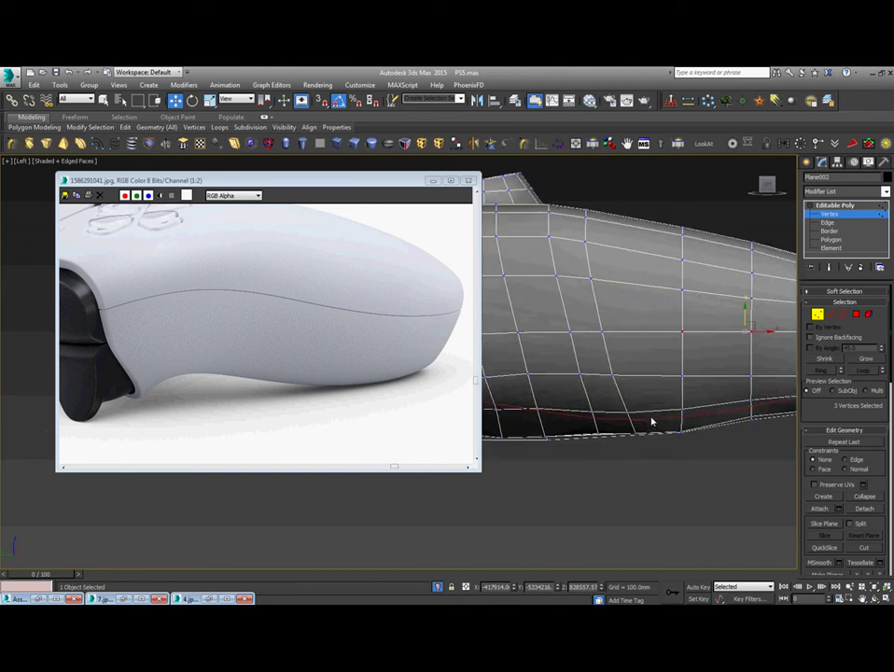
drag(707, 402, 706, 401)
scroll(694, 442, up, 4)
drag(697, 447, 628, 405)
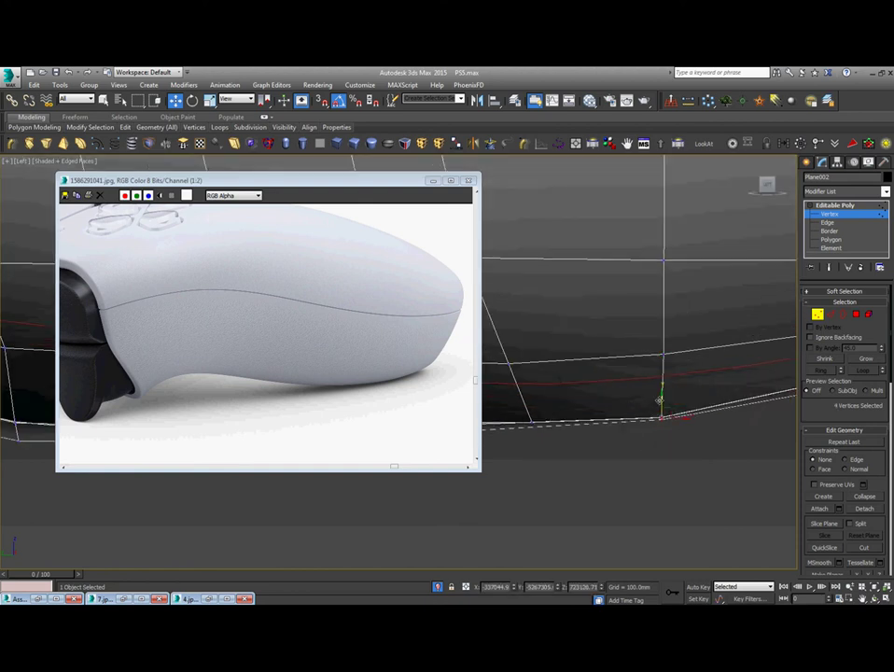
scroll(644, 412, down, 4)
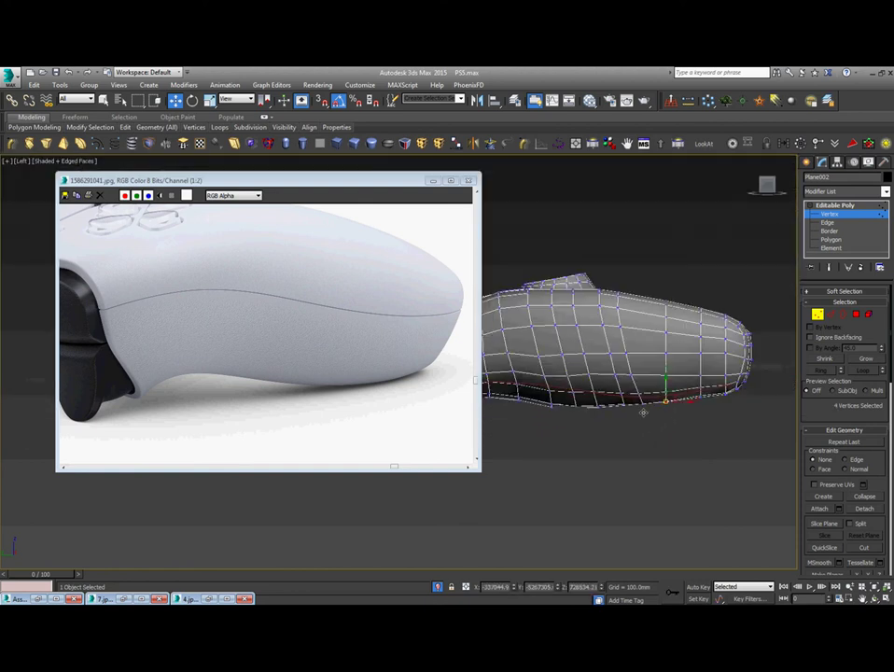
Raise two columns of seam and bottom-edge vertices mid-grip so the seam follows the guide line, and leave vertex editing.
scroll(643, 411, up, 5)
scroll(640, 420, down, 2)
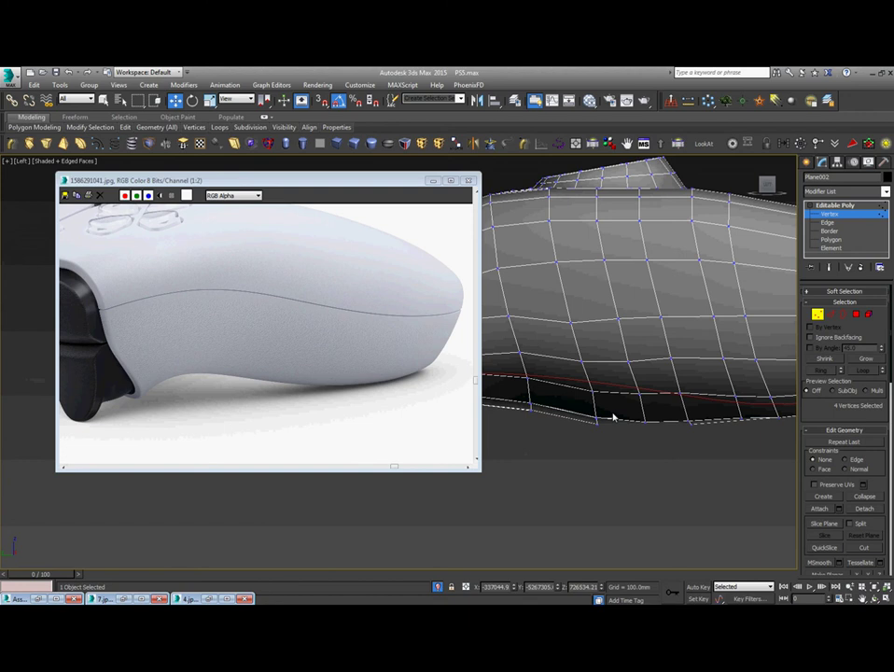
drag(627, 399, 627, 400)
scroll(621, 397, up, 2)
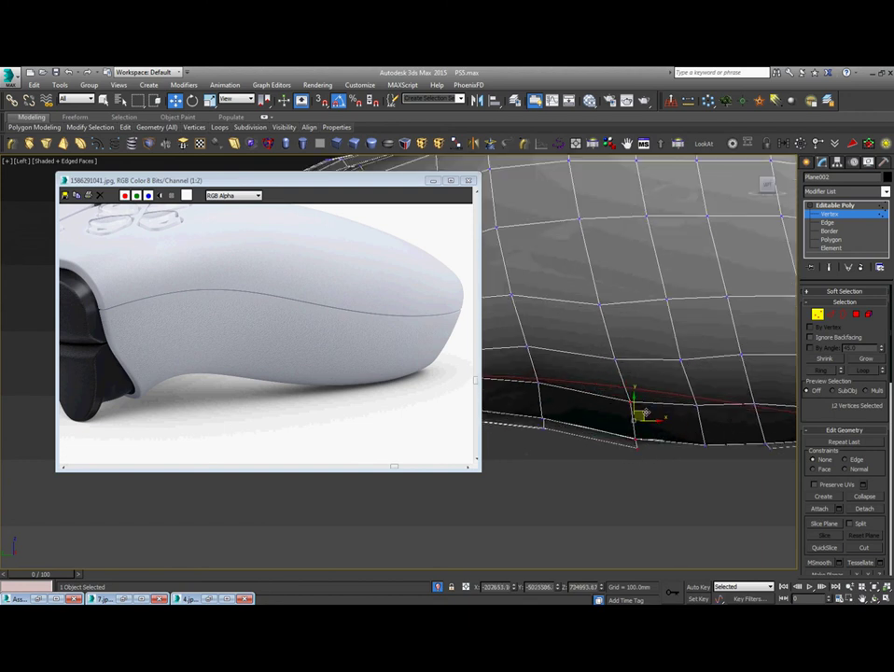
click(700, 399)
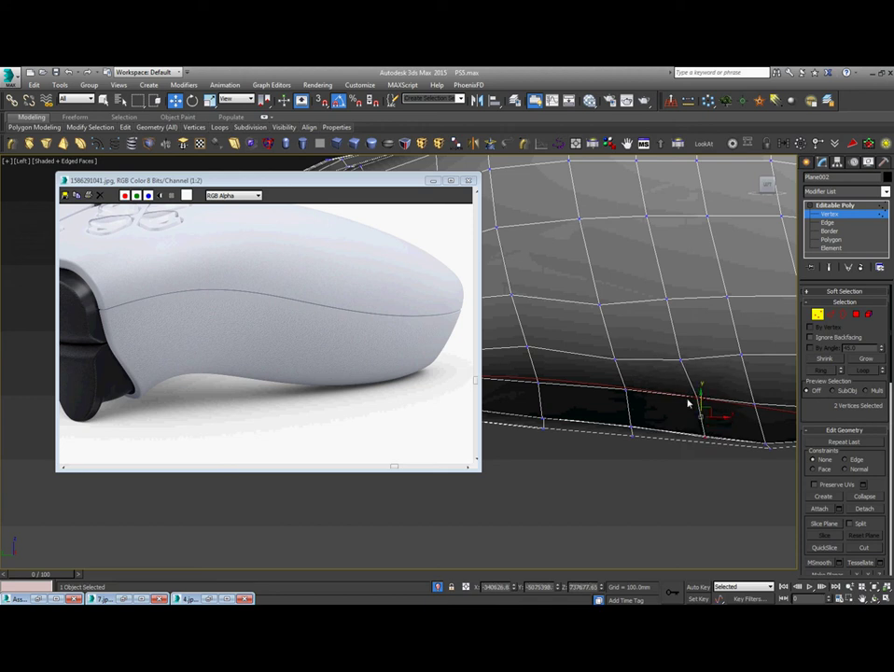
scroll(669, 437, down, 3)
scroll(655, 416, down, 3)
alt+middle_drag(656, 415, 695, 453)
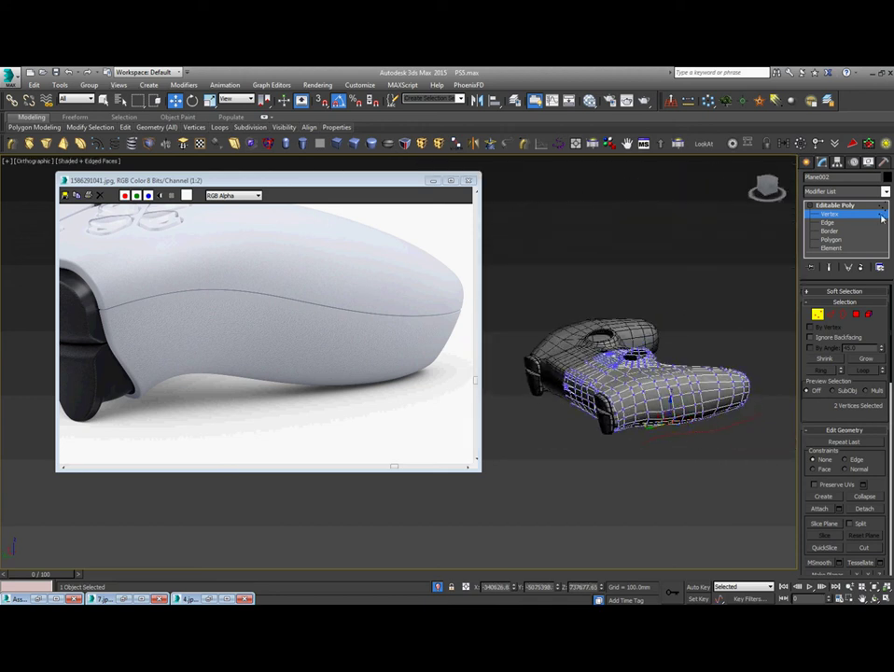
click(853, 206)
Select the controller parts and run a test render, and close the render window and the enlarged reference photo.
alt+middle_drag(700, 308, 729, 291)
scroll(729, 292, up, 4)
alt+middle_drag(651, 385, 670, 482)
click(670, 482)
scroll(643, 474, down, 8)
middle_drag(578, 449, 698, 355)
drag(611, 462, 476, 388)
scroll(476, 389, up, 5)
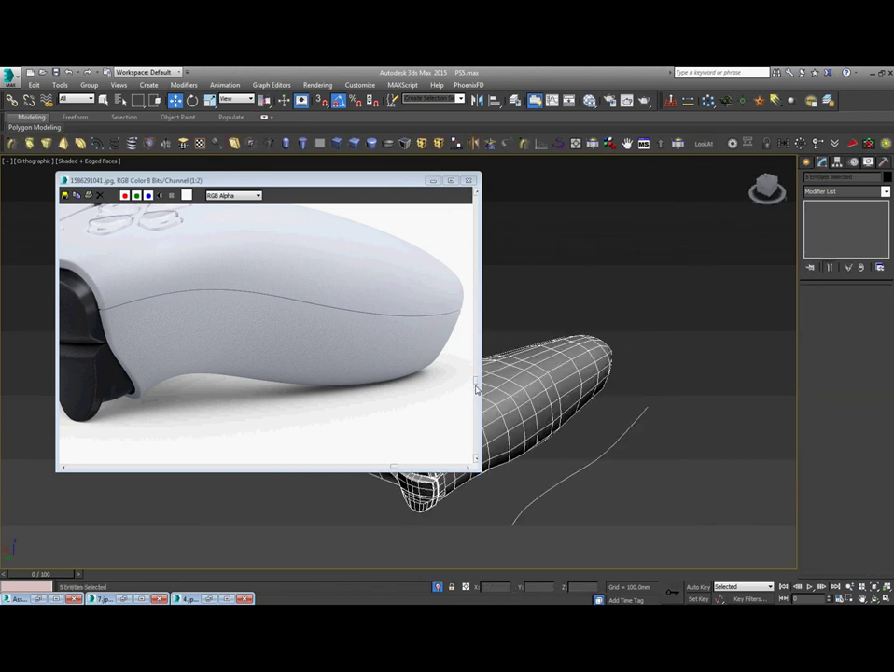
key(shift+q)
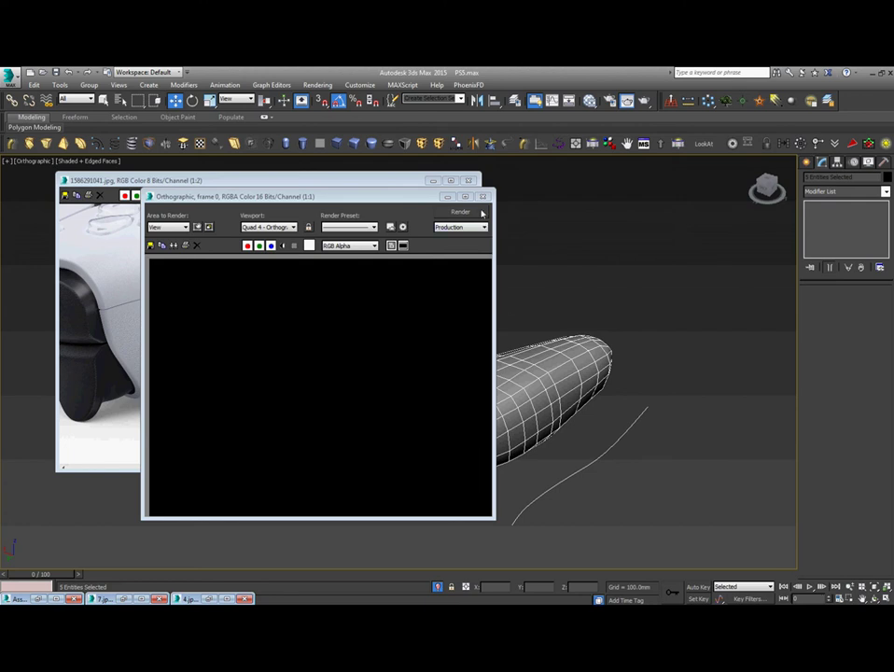
click(483, 197)
click(470, 181)
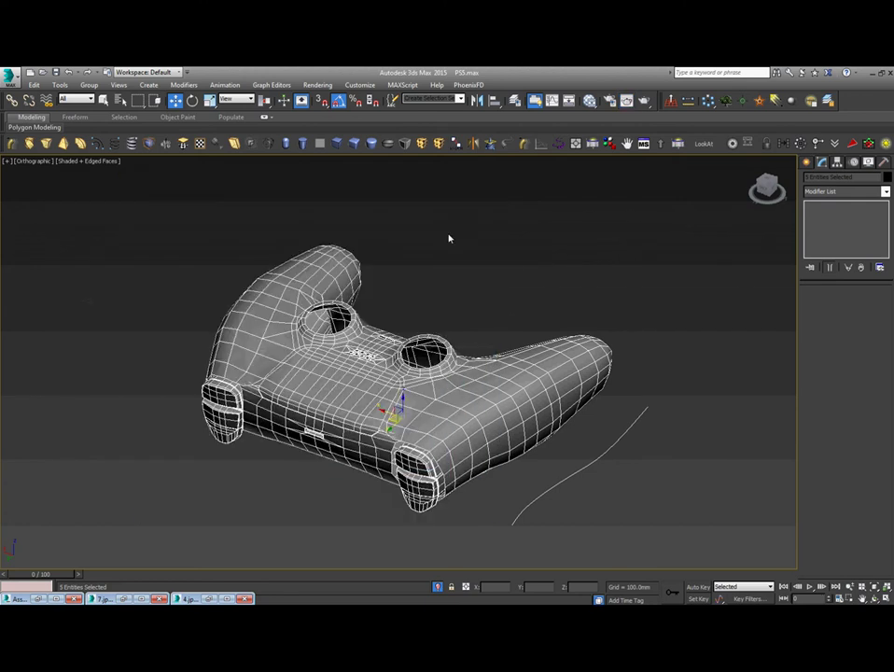
Clear the selection and set the render output size to 800x600 in the render setup.
click(490, 294)
middle_drag(434, 370, 506, 334)
scroll(454, 400, up, 4)
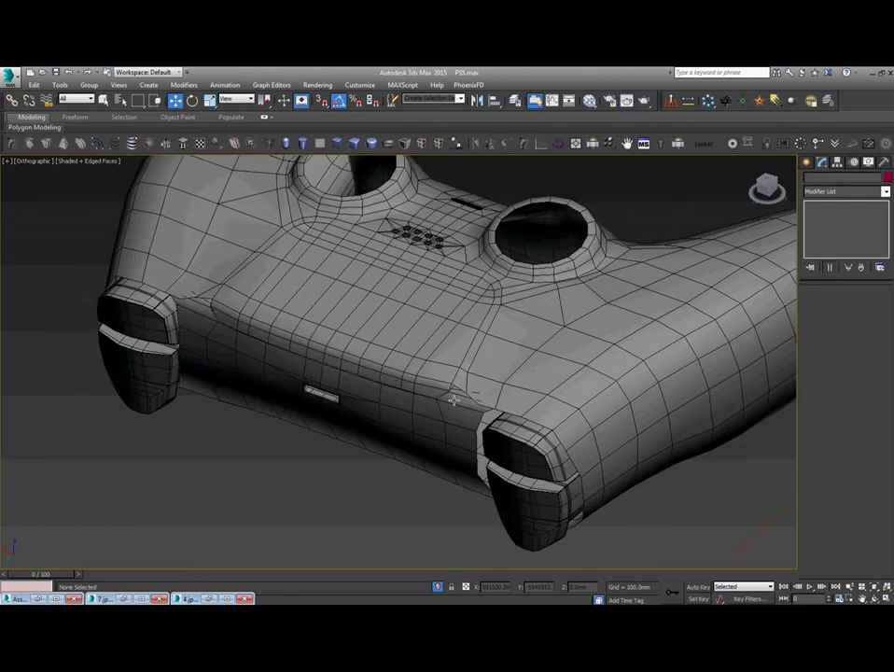
key(F10)
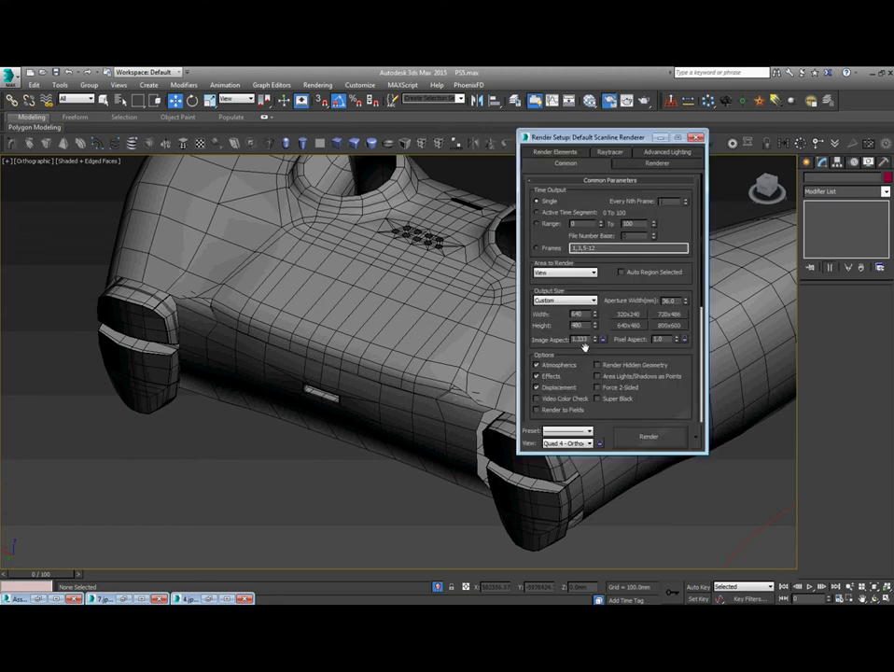
click(669, 325)
click(695, 138)
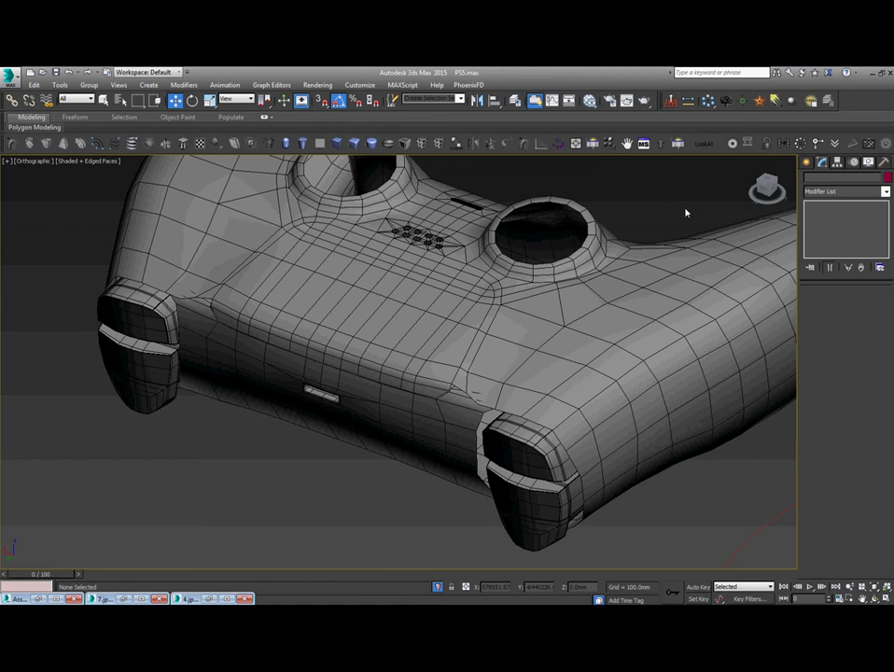
Select all objects, set Material #68's Specular Level to 61, and raise its Glossiness.
key(ctrl+a)
key(m)
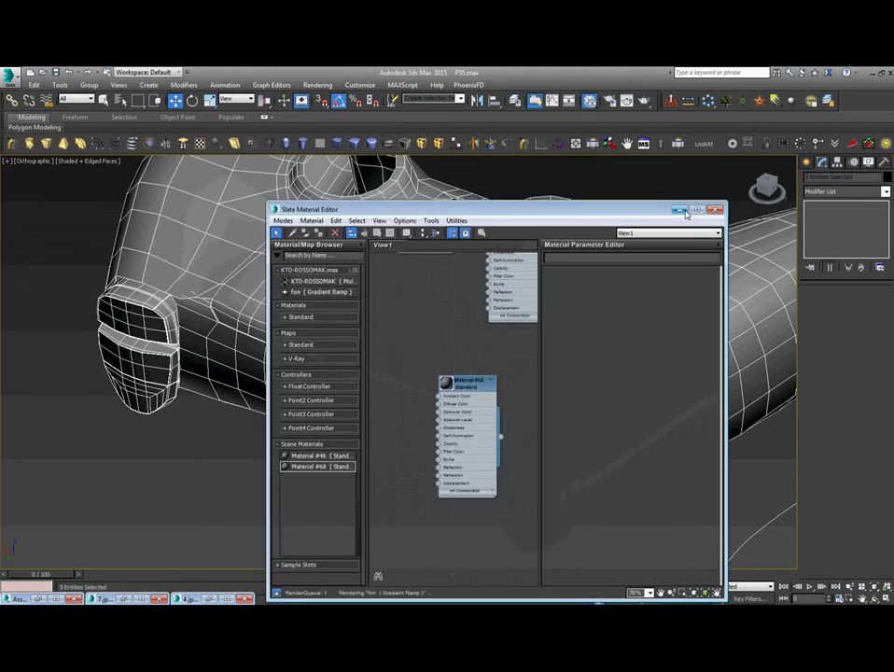
double_click(454, 388)
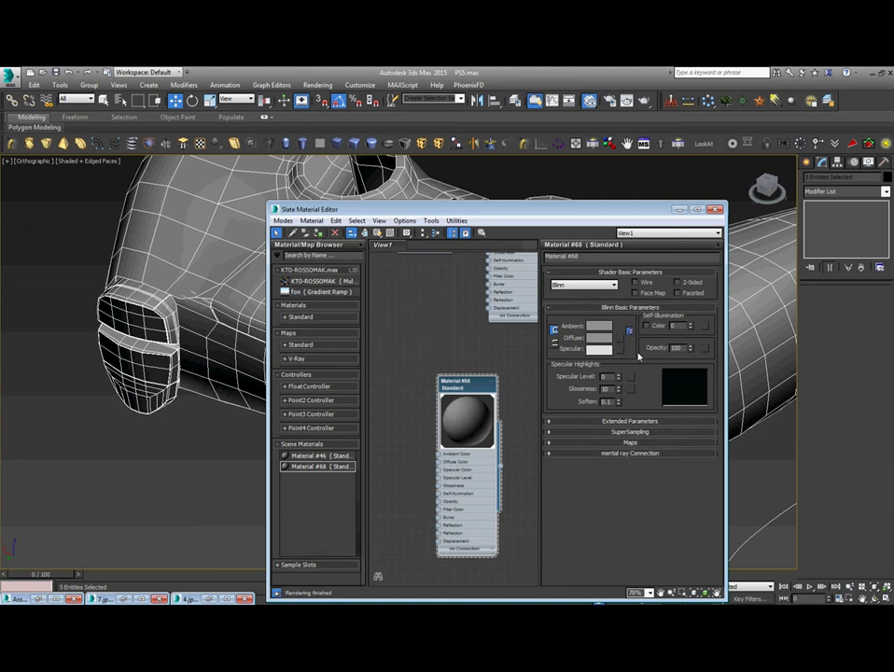
drag(620, 378, 619, 341)
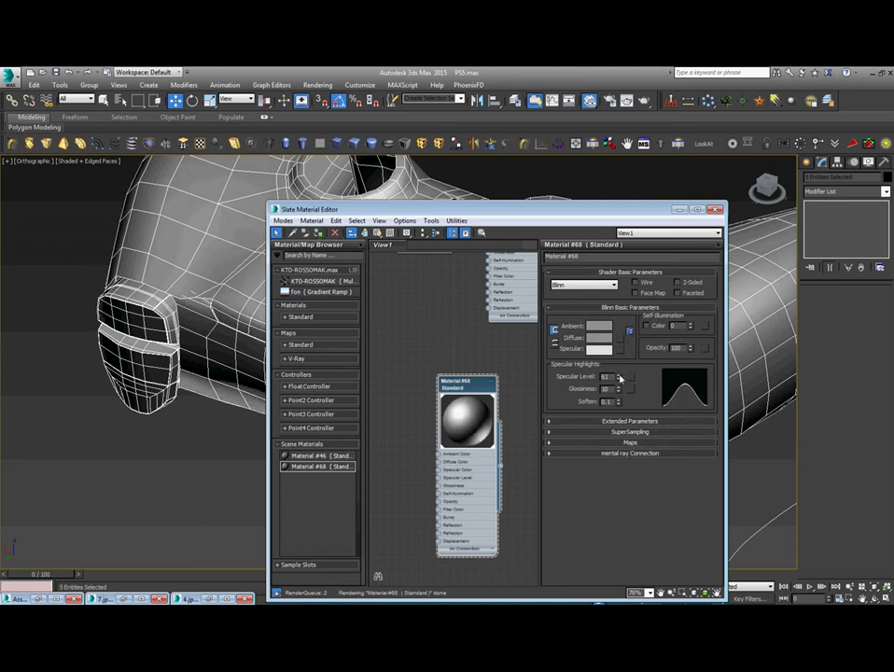
drag(619, 390, 620, 362)
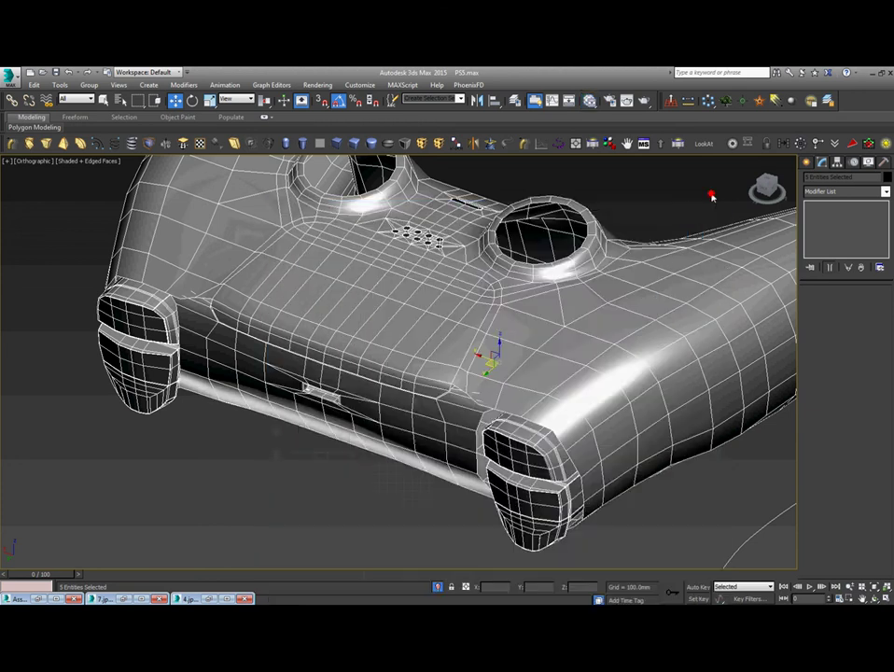
Test-render the shinier controller from a closer angle, and look over the scanline renderer's settings.
alt+middle_drag(713, 193, 589, 274)
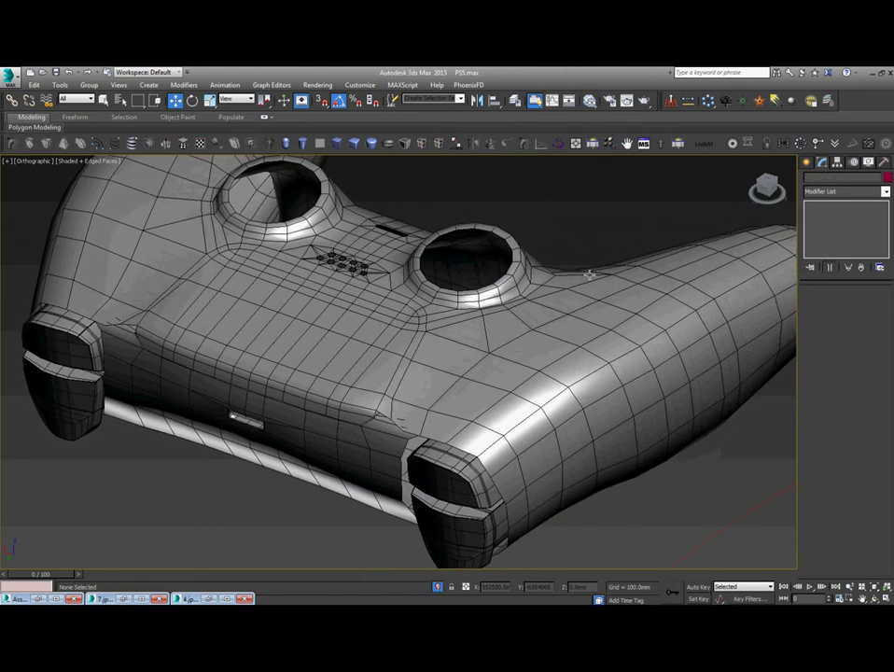
key(shift+q)
click(571, 198)
key(F10)
click(656, 163)
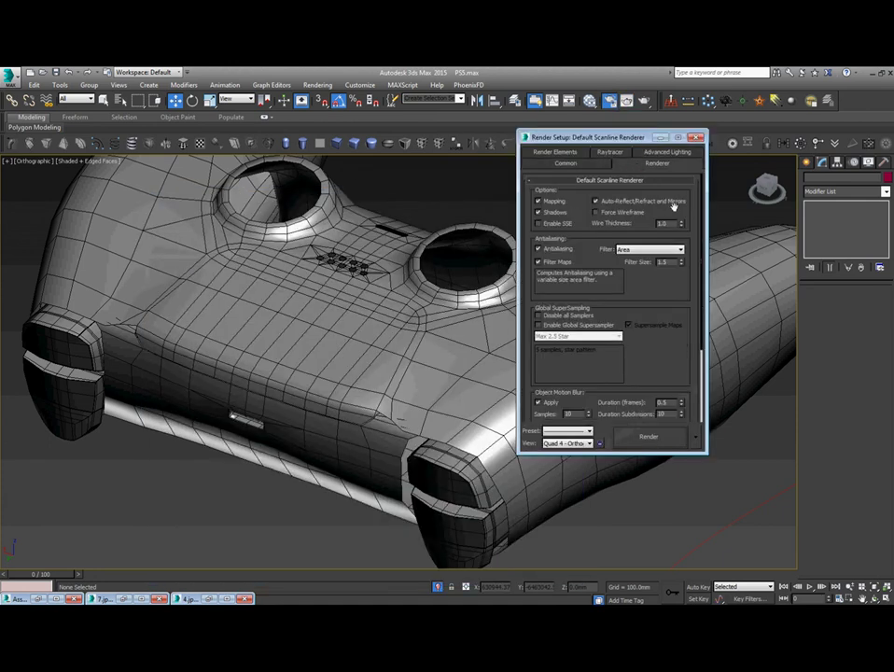
click(697, 138)
Select the four lower edges of the step between the grips on the shell and raise them to narrow the step.
scroll(691, 207, down, 2)
click(657, 329)
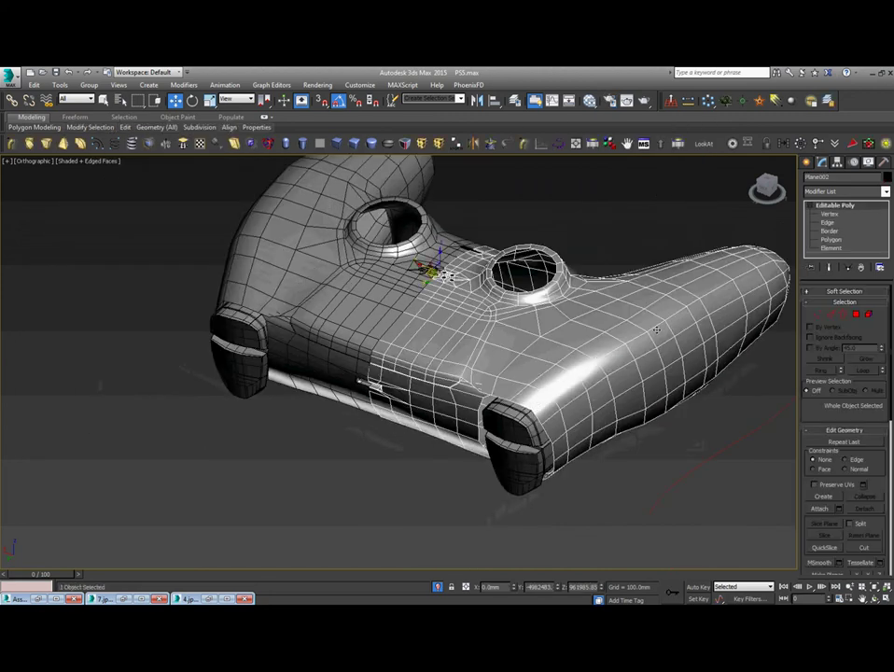
alt+middle_drag(637, 442, 690, 381)
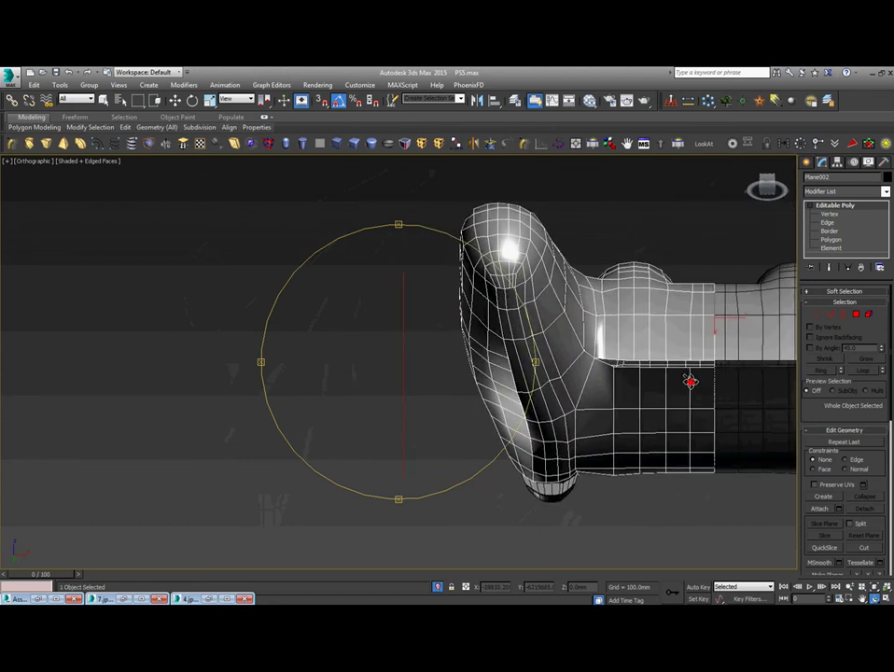
scroll(696, 373, up, 3)
key(2)
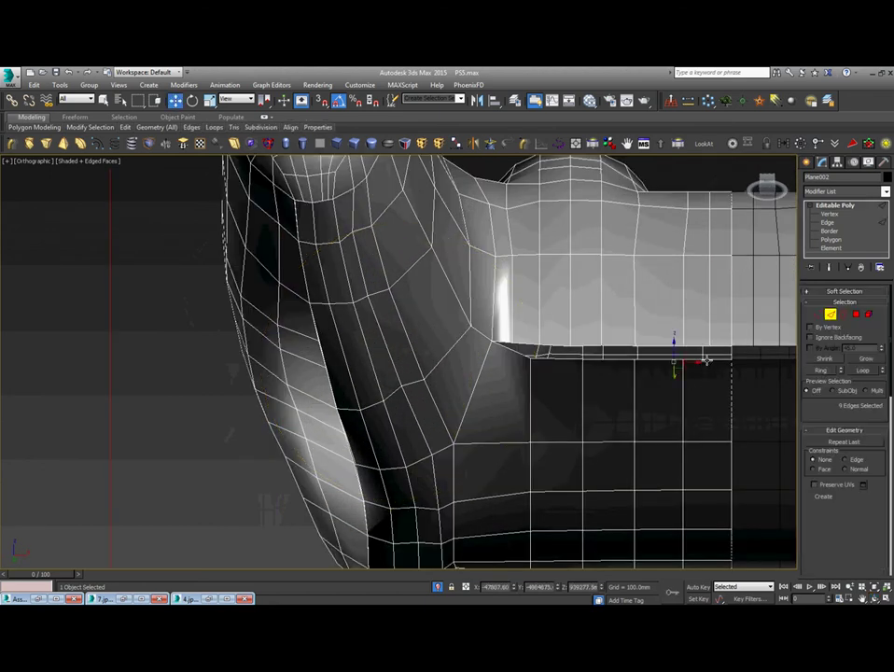
click(704, 359)
ctrl+click(666, 359)
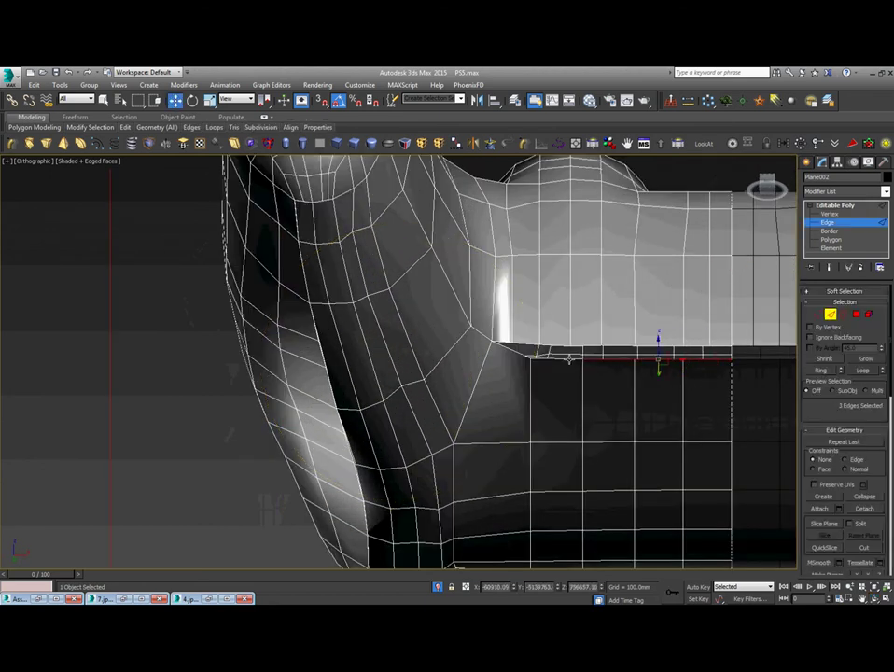
alt+middle_drag(598, 376, 624, 364)
scroll(623, 364, up, 2)
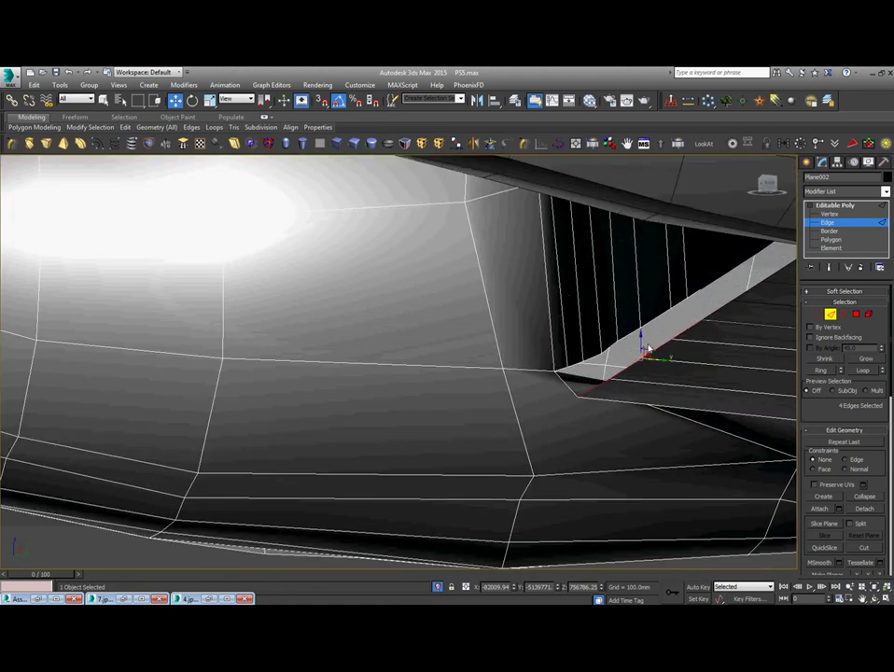
drag(642, 344, 644, 315)
Select the eight upper edges along the step, flatten them vertically with Scale, and lower them slightly.
scroll(591, 351, up, 5)
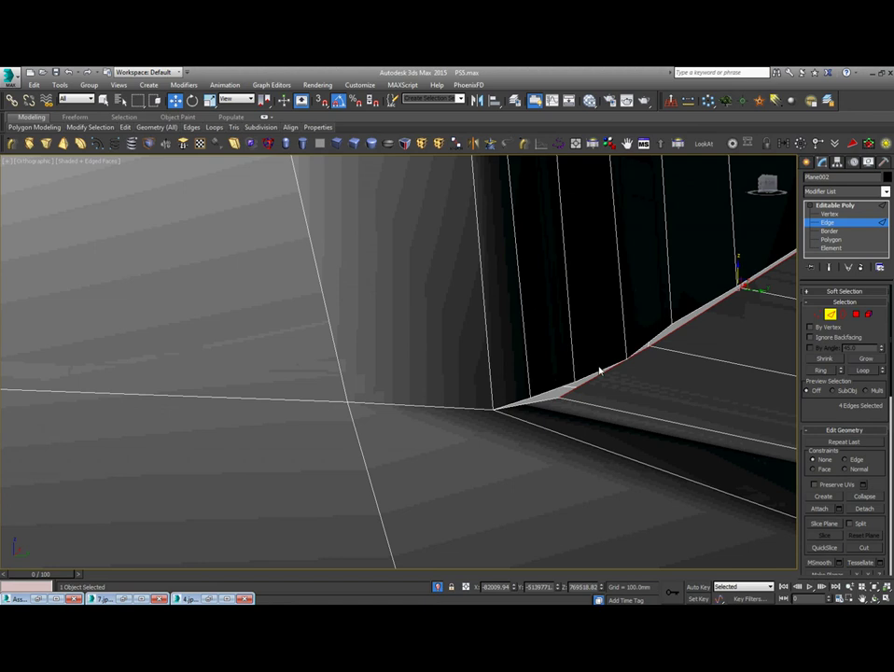
right_click(596, 364)
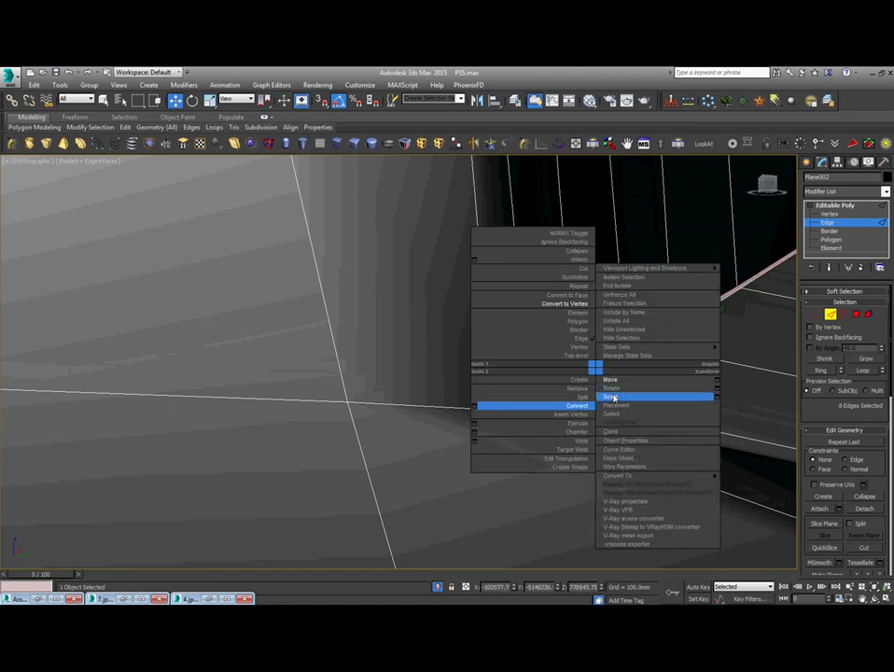
click(614, 399)
drag(391, 396, 394, 291)
right_click(394, 289)
click(408, 301)
drag(393, 364, 396, 367)
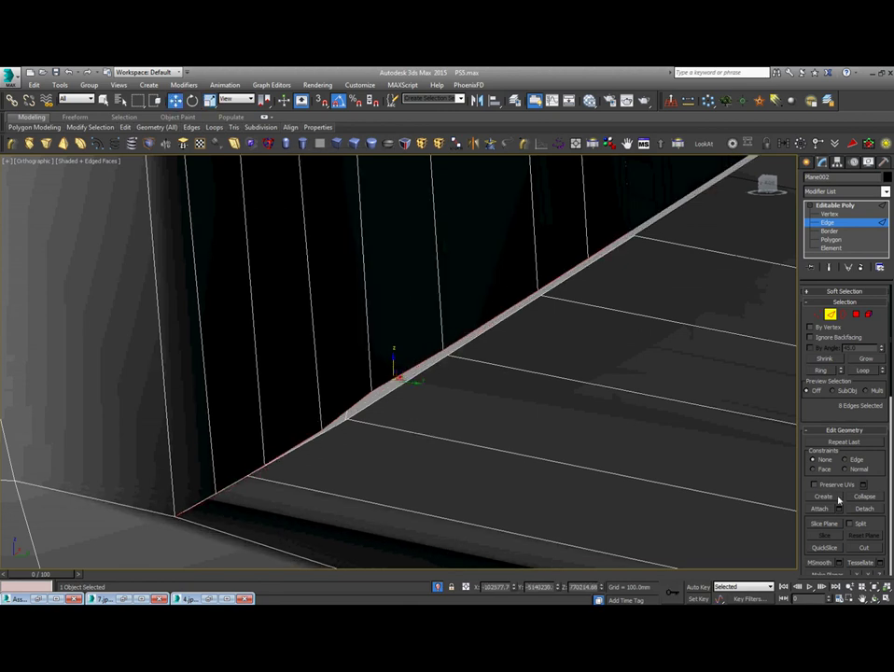
Make the eight selected edges planar along the Y axis.
scroll(877, 364, down, 10)
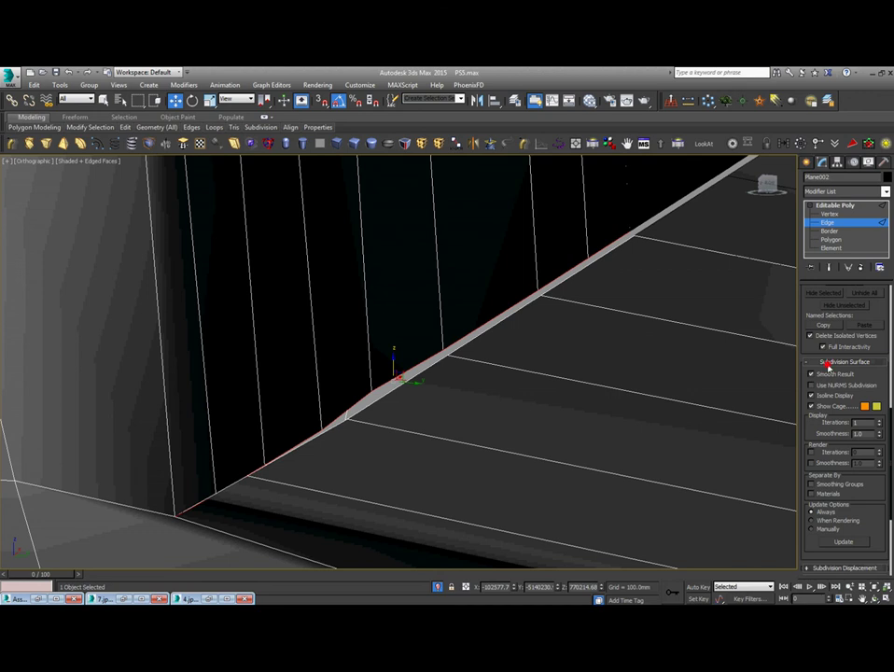
click(827, 364)
scroll(878, 406, up, 3)
click(860, 393)
key(ctrl+z)
click(869, 393)
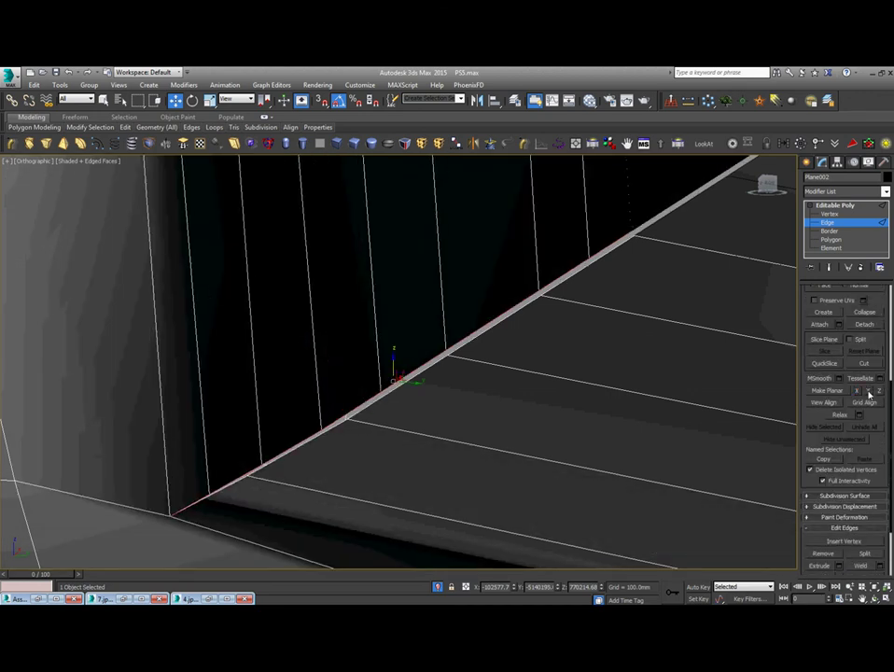
Shift two short upright edges at the base of the wall between the grips along X to straighten their columns.
scroll(534, 384, down, 6)
alt+middle_drag(535, 388, 561, 375)
scroll(593, 422, down, 5)
scroll(561, 375, up, 5)
key(1)
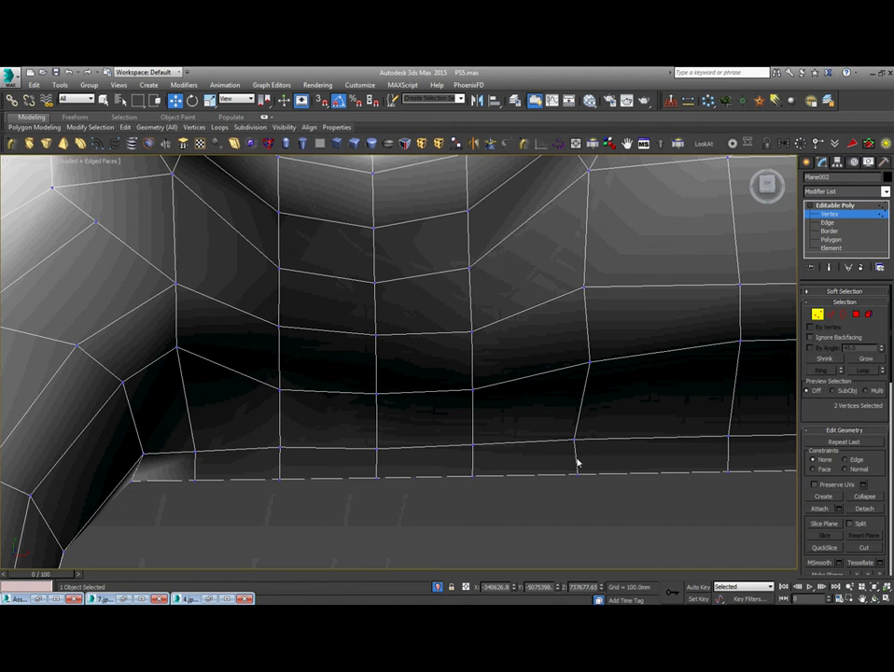
key(2)
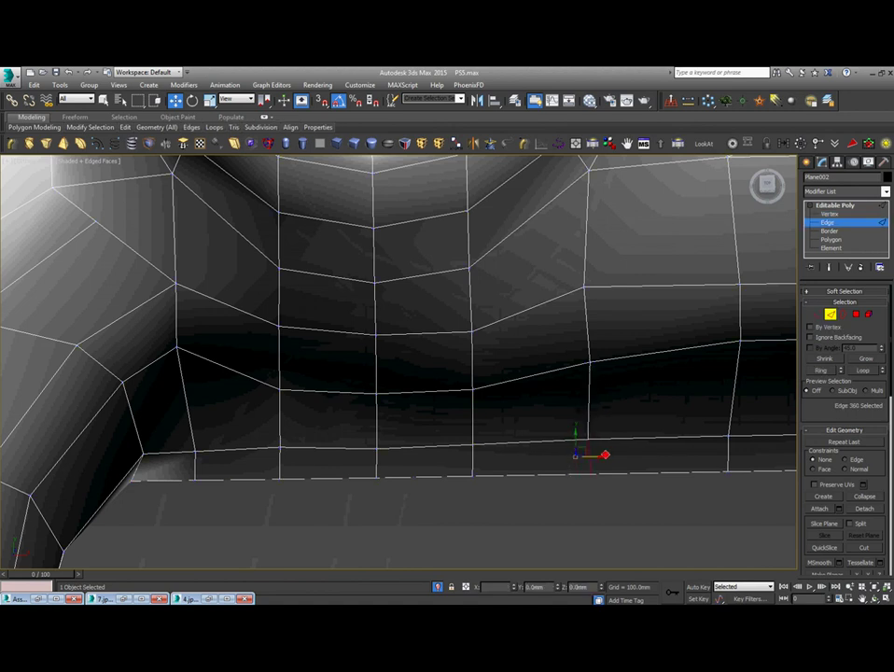
scroll(598, 455, down, 3)
scroll(570, 461, up, 3)
click(572, 456)
drag(591, 461, 602, 457)
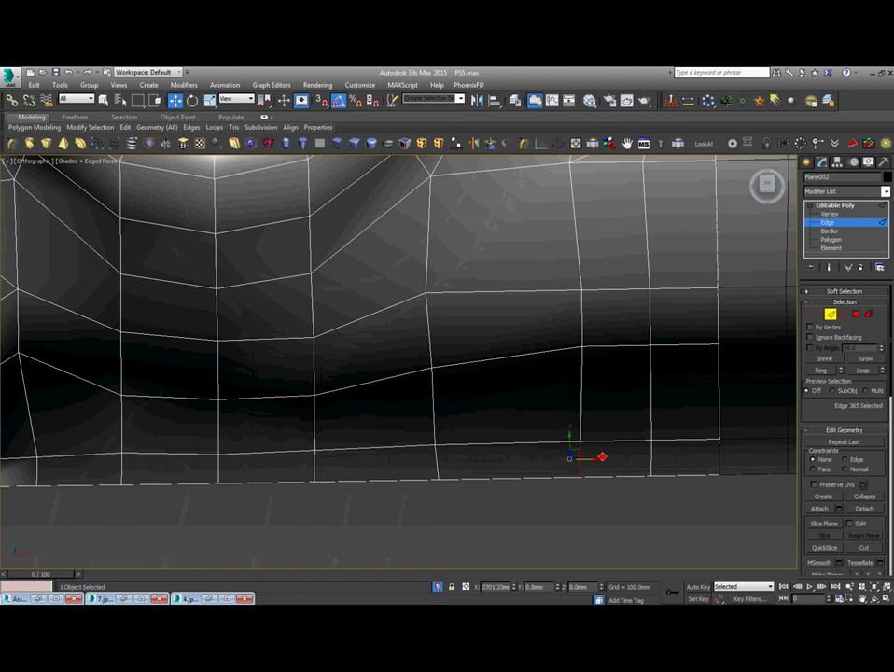
scroll(602, 457, down, 3)
alt+middle_drag(602, 456, 553, 398)
scroll(554, 400, down, 3)
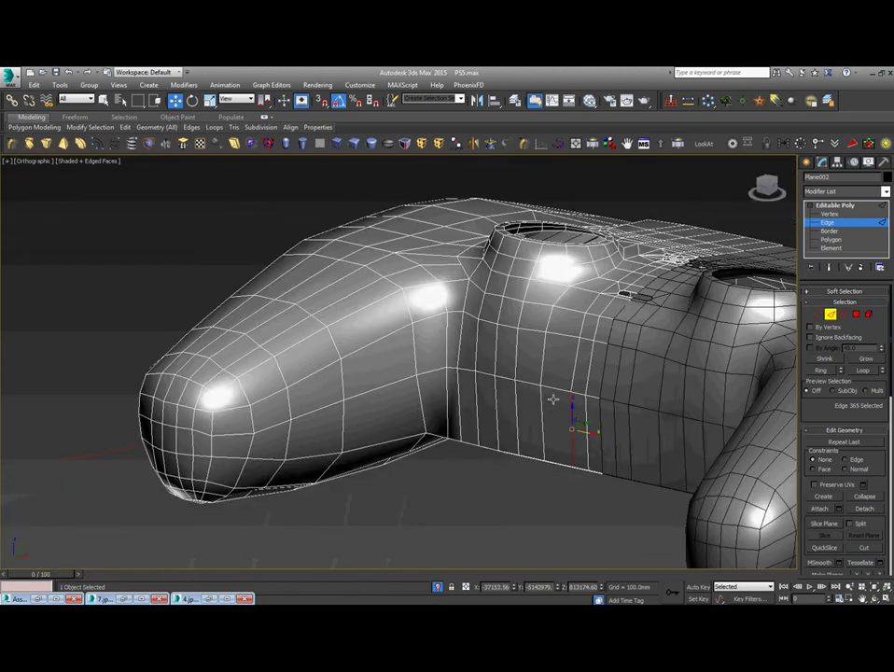